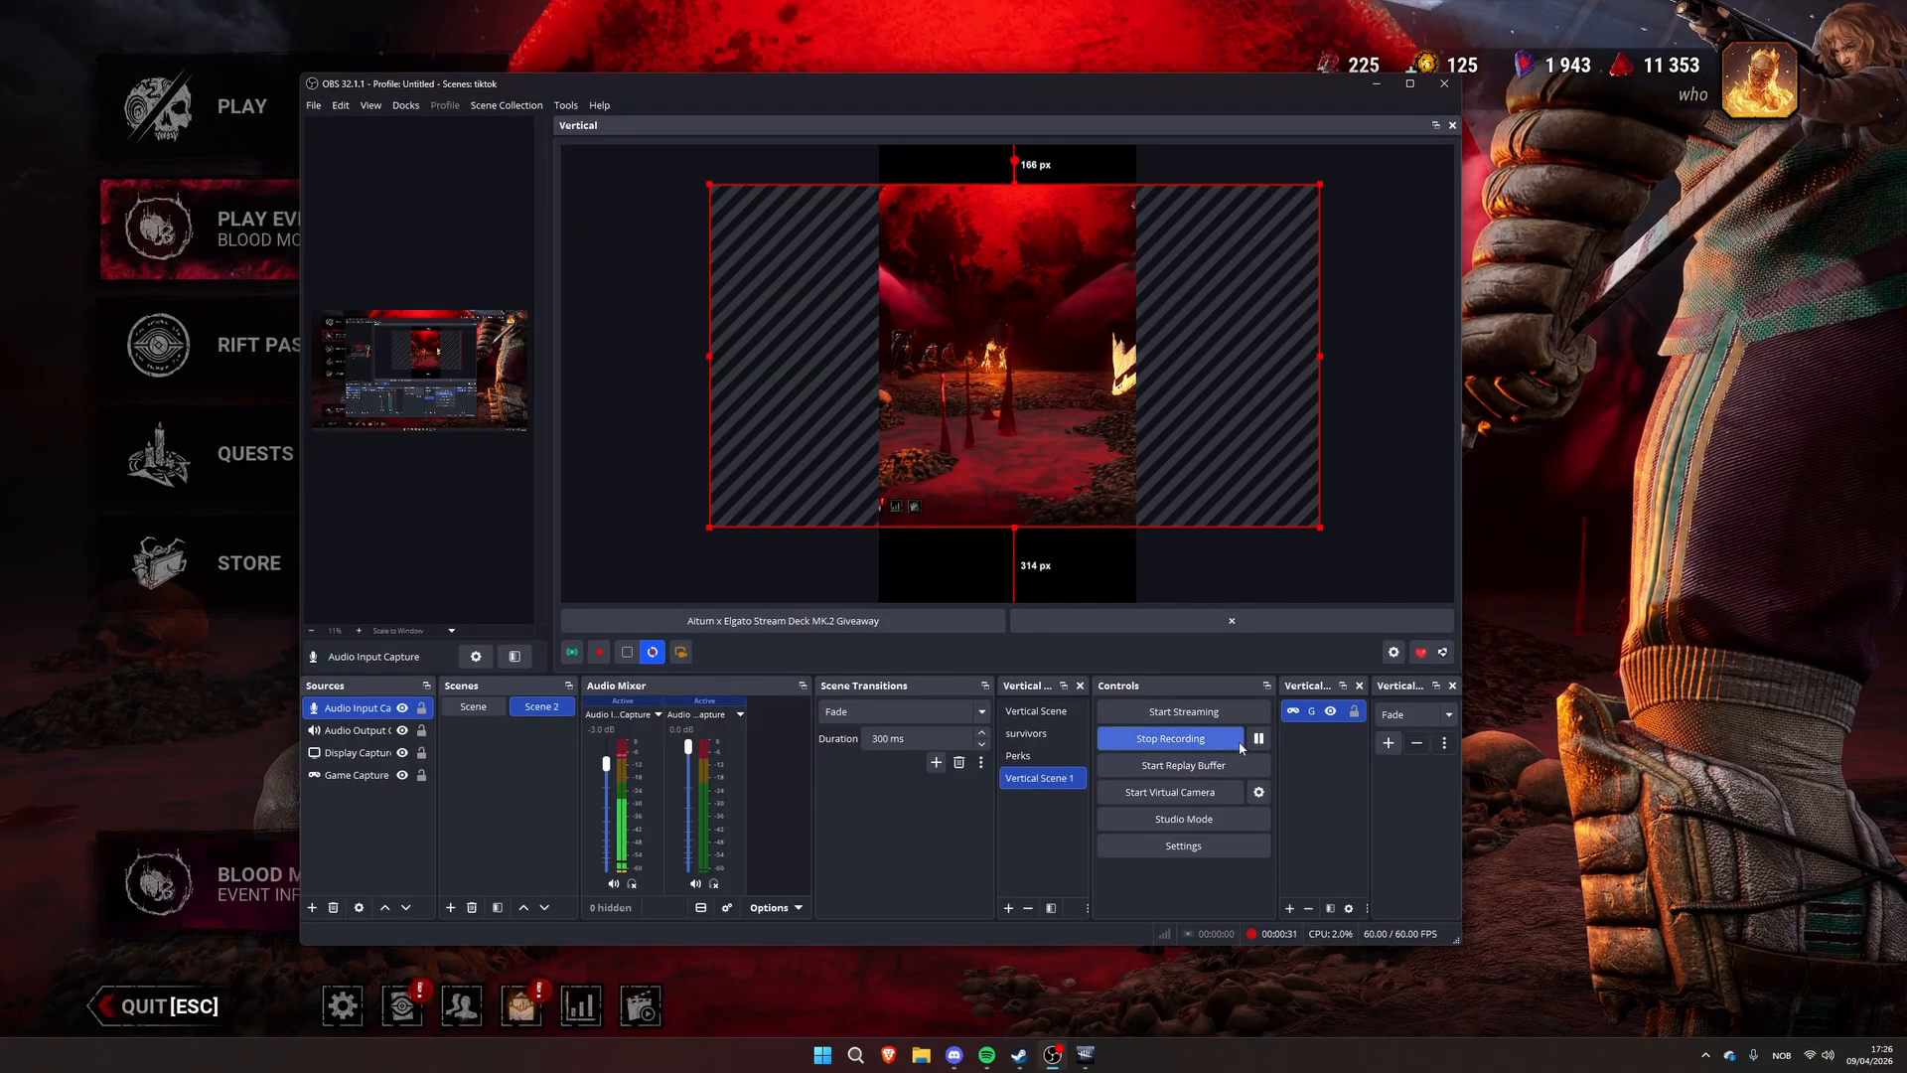
Add a new vertical scene named "survivors 2", after widening the vertical sources area
drag(1276, 745, 1055, 759)
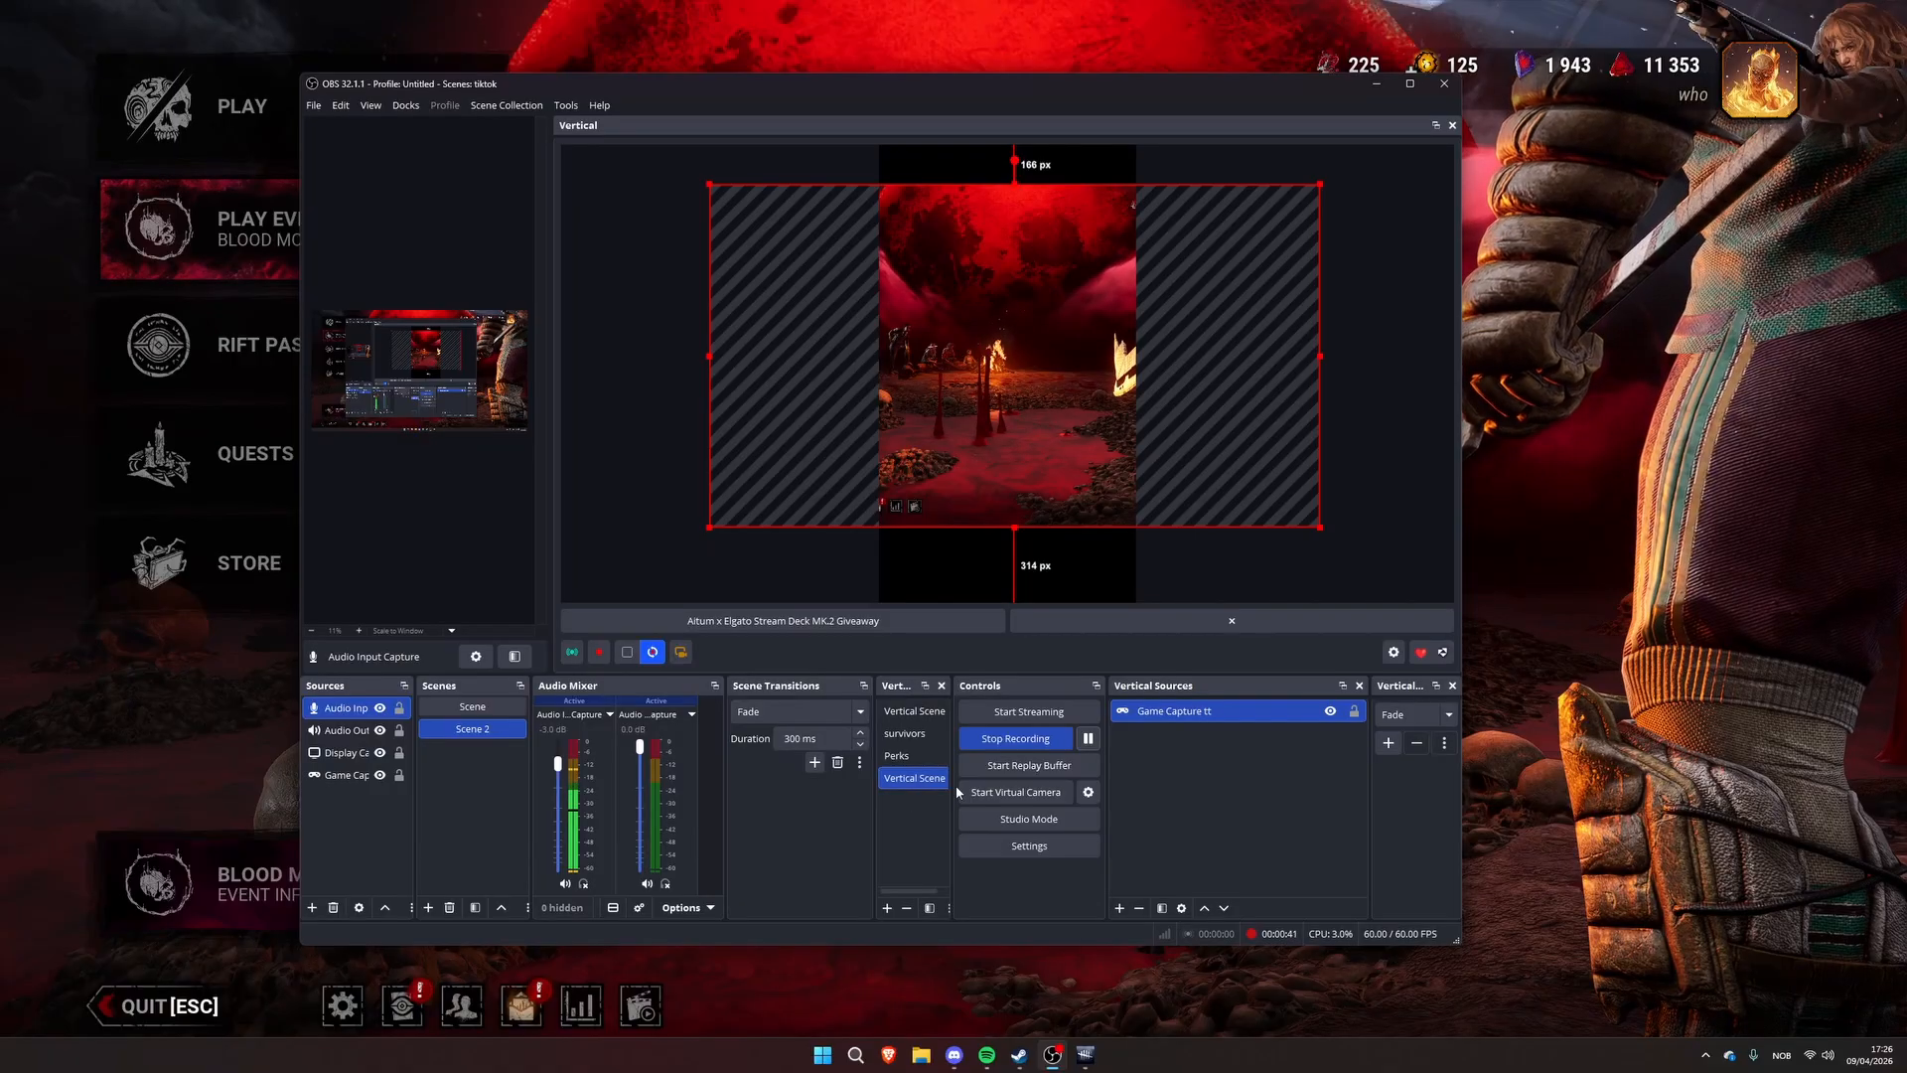
click(888, 907)
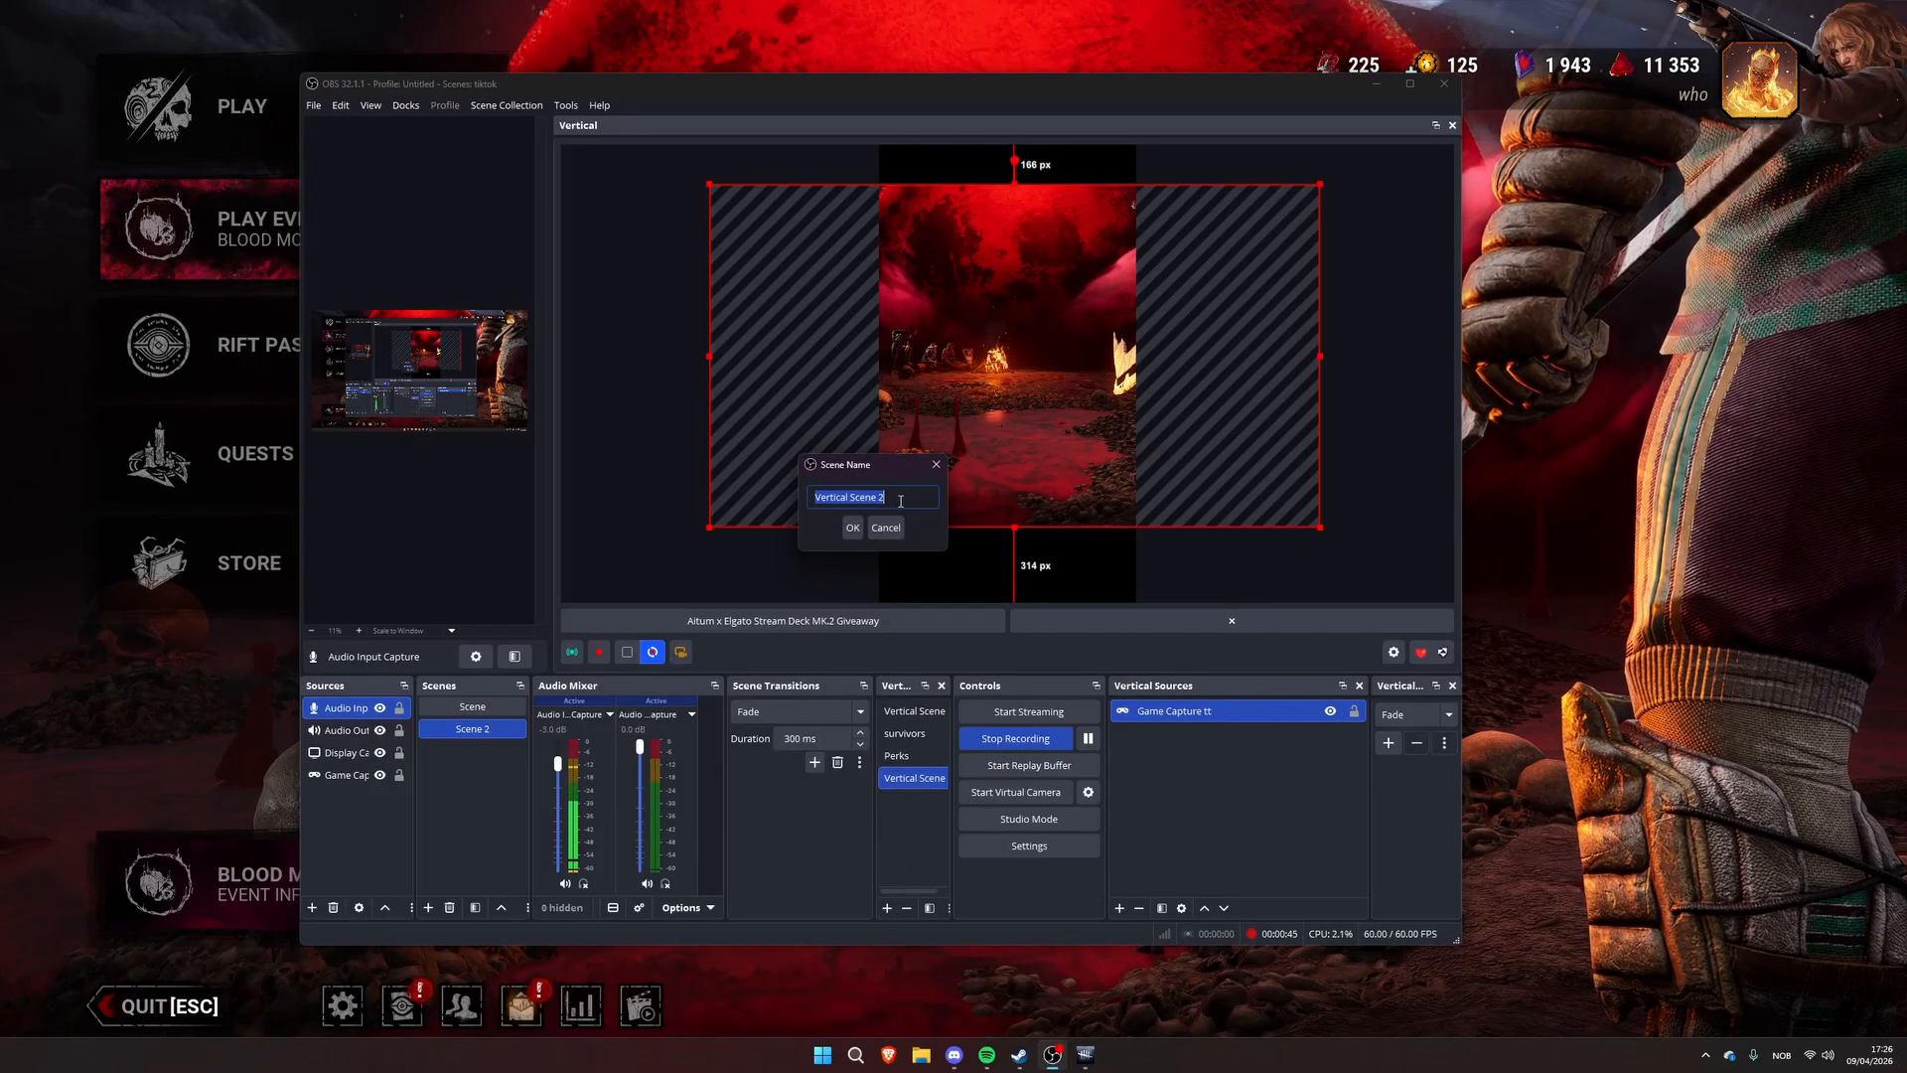
text(sur)
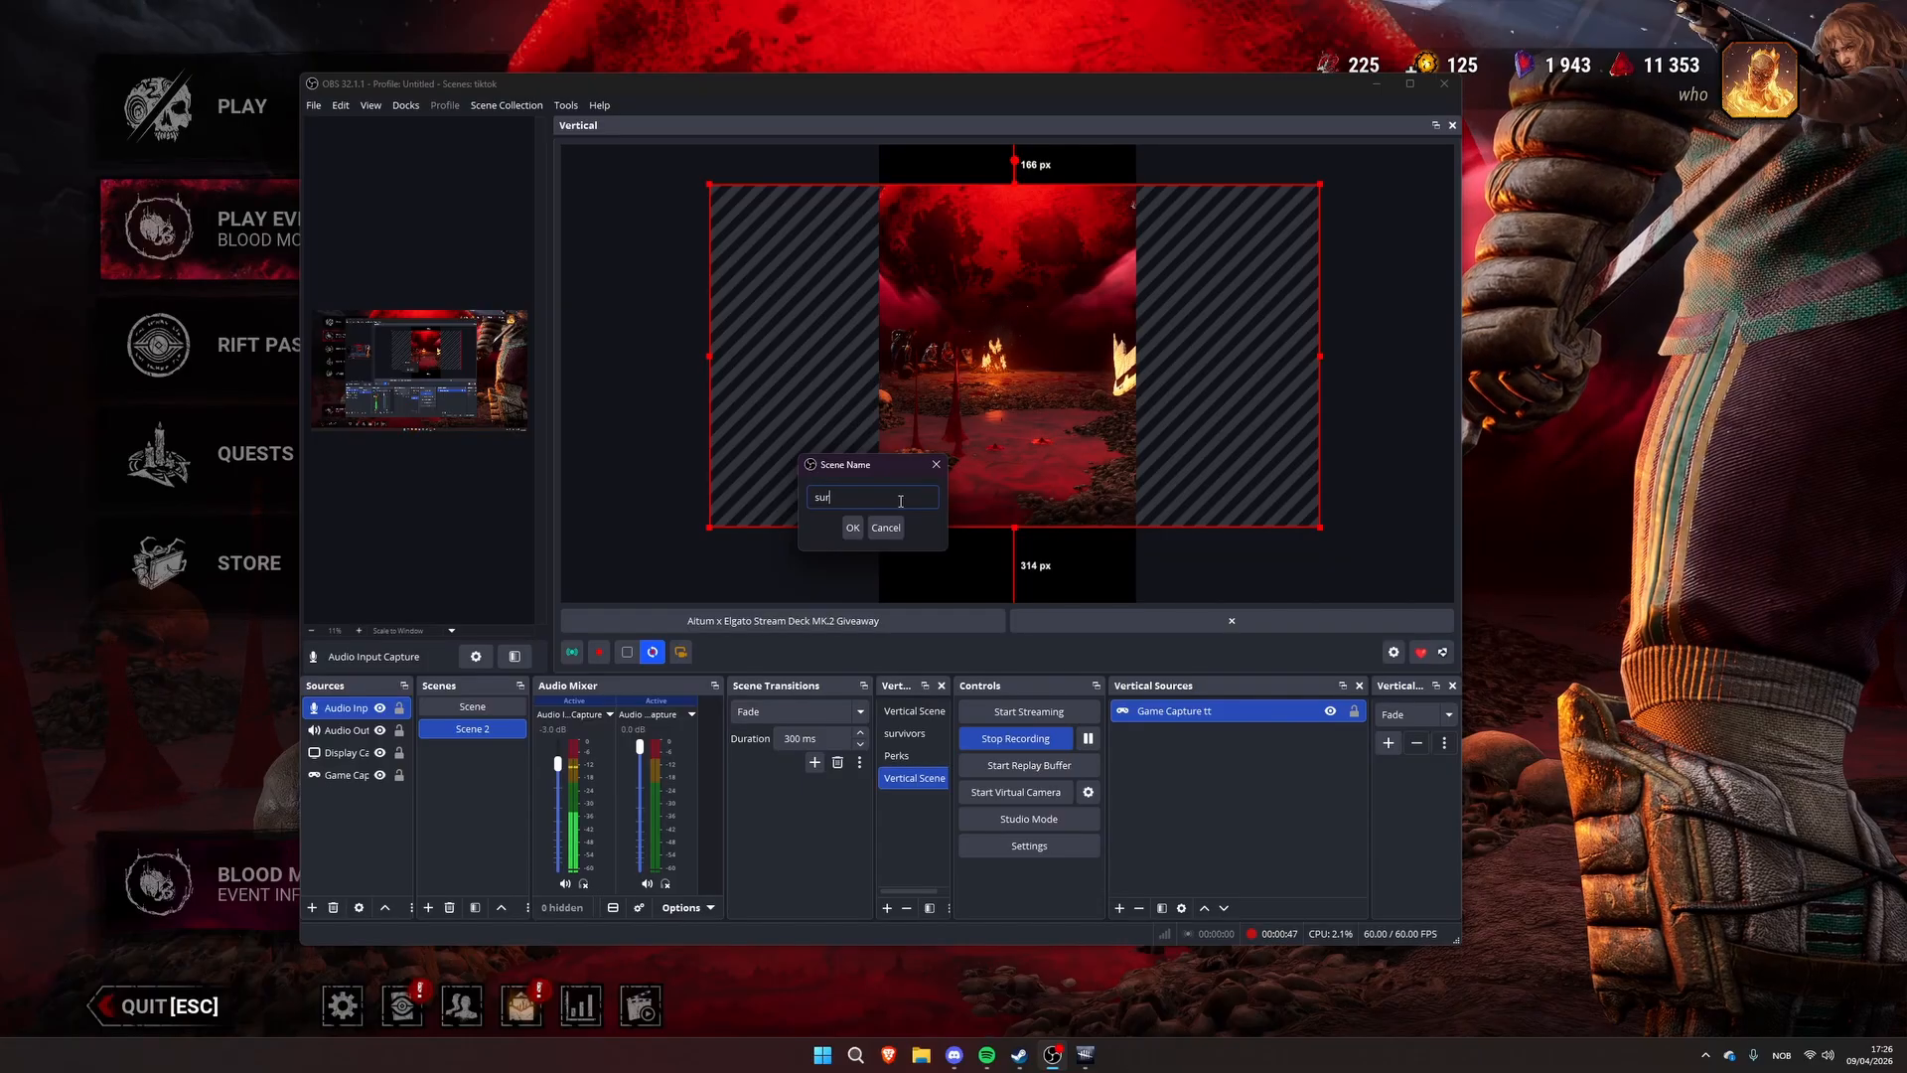
text(vivors 2)
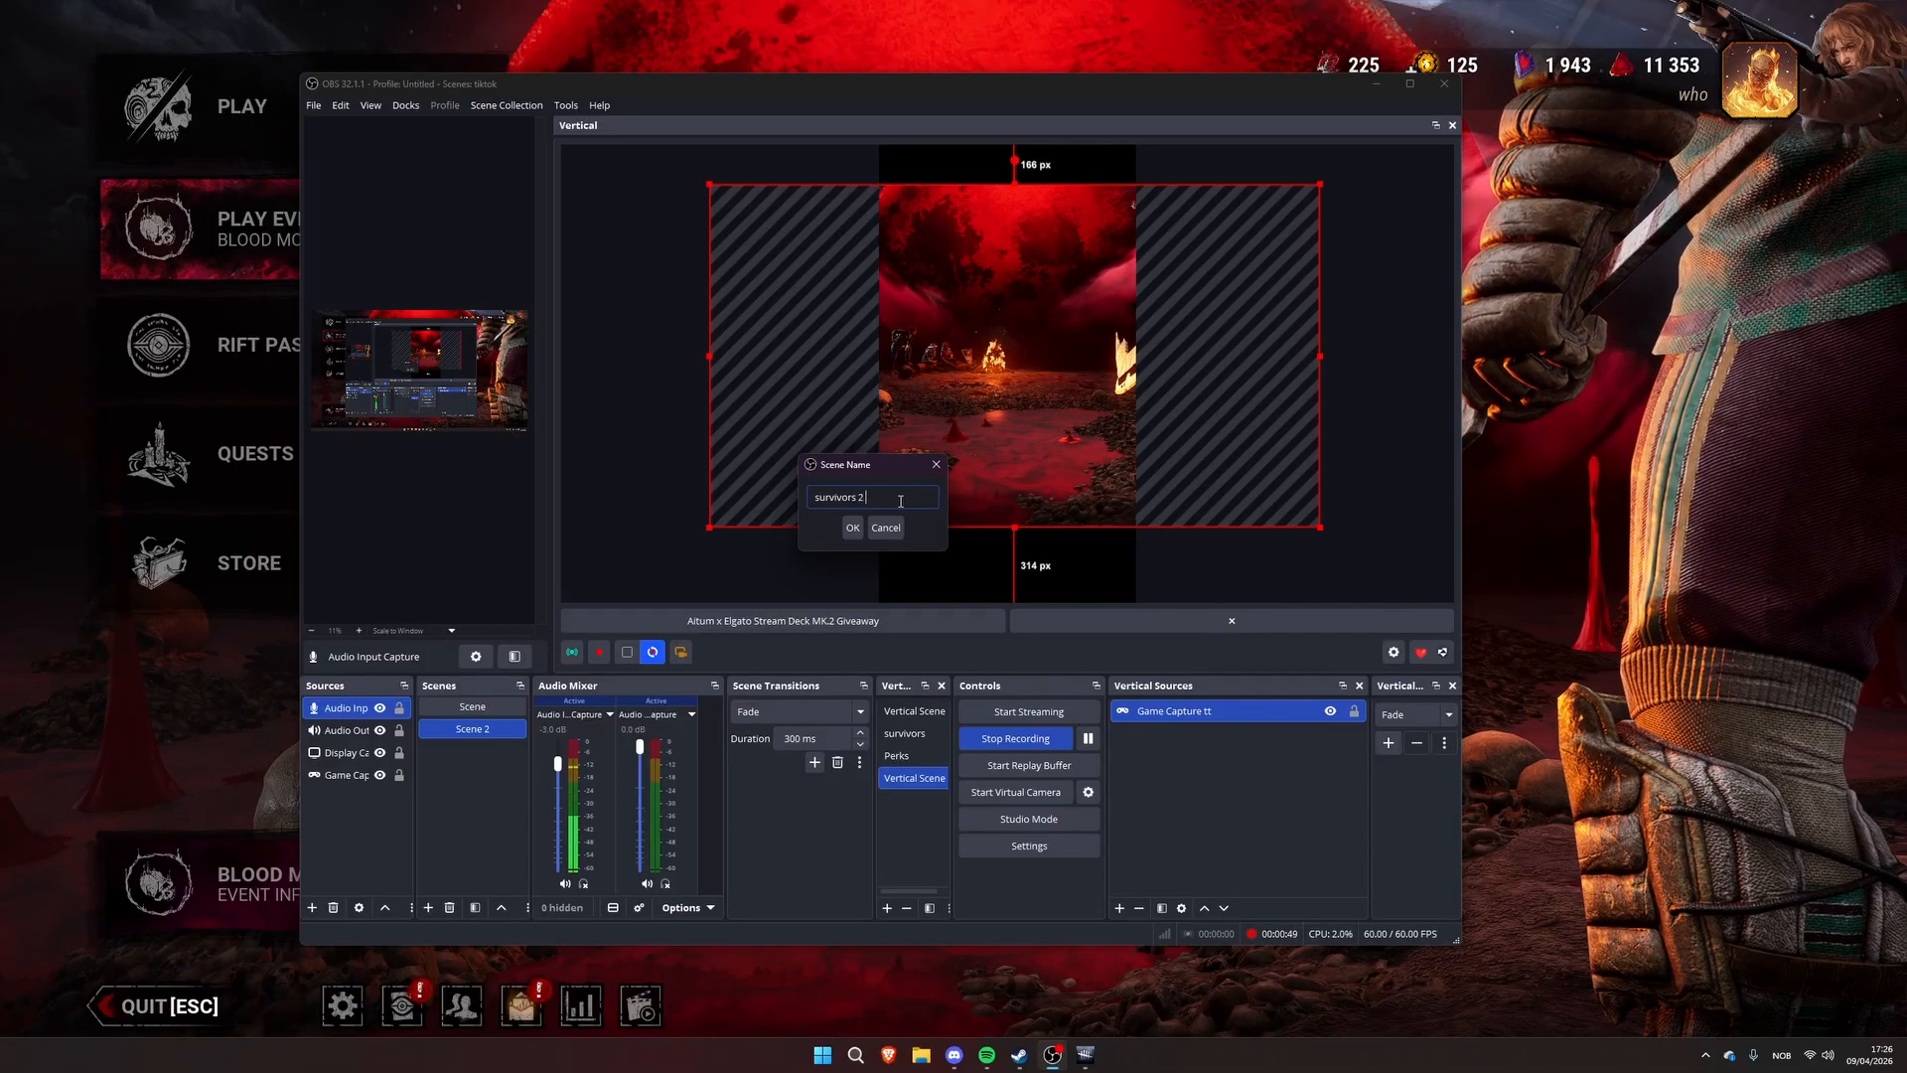
click(852, 527)
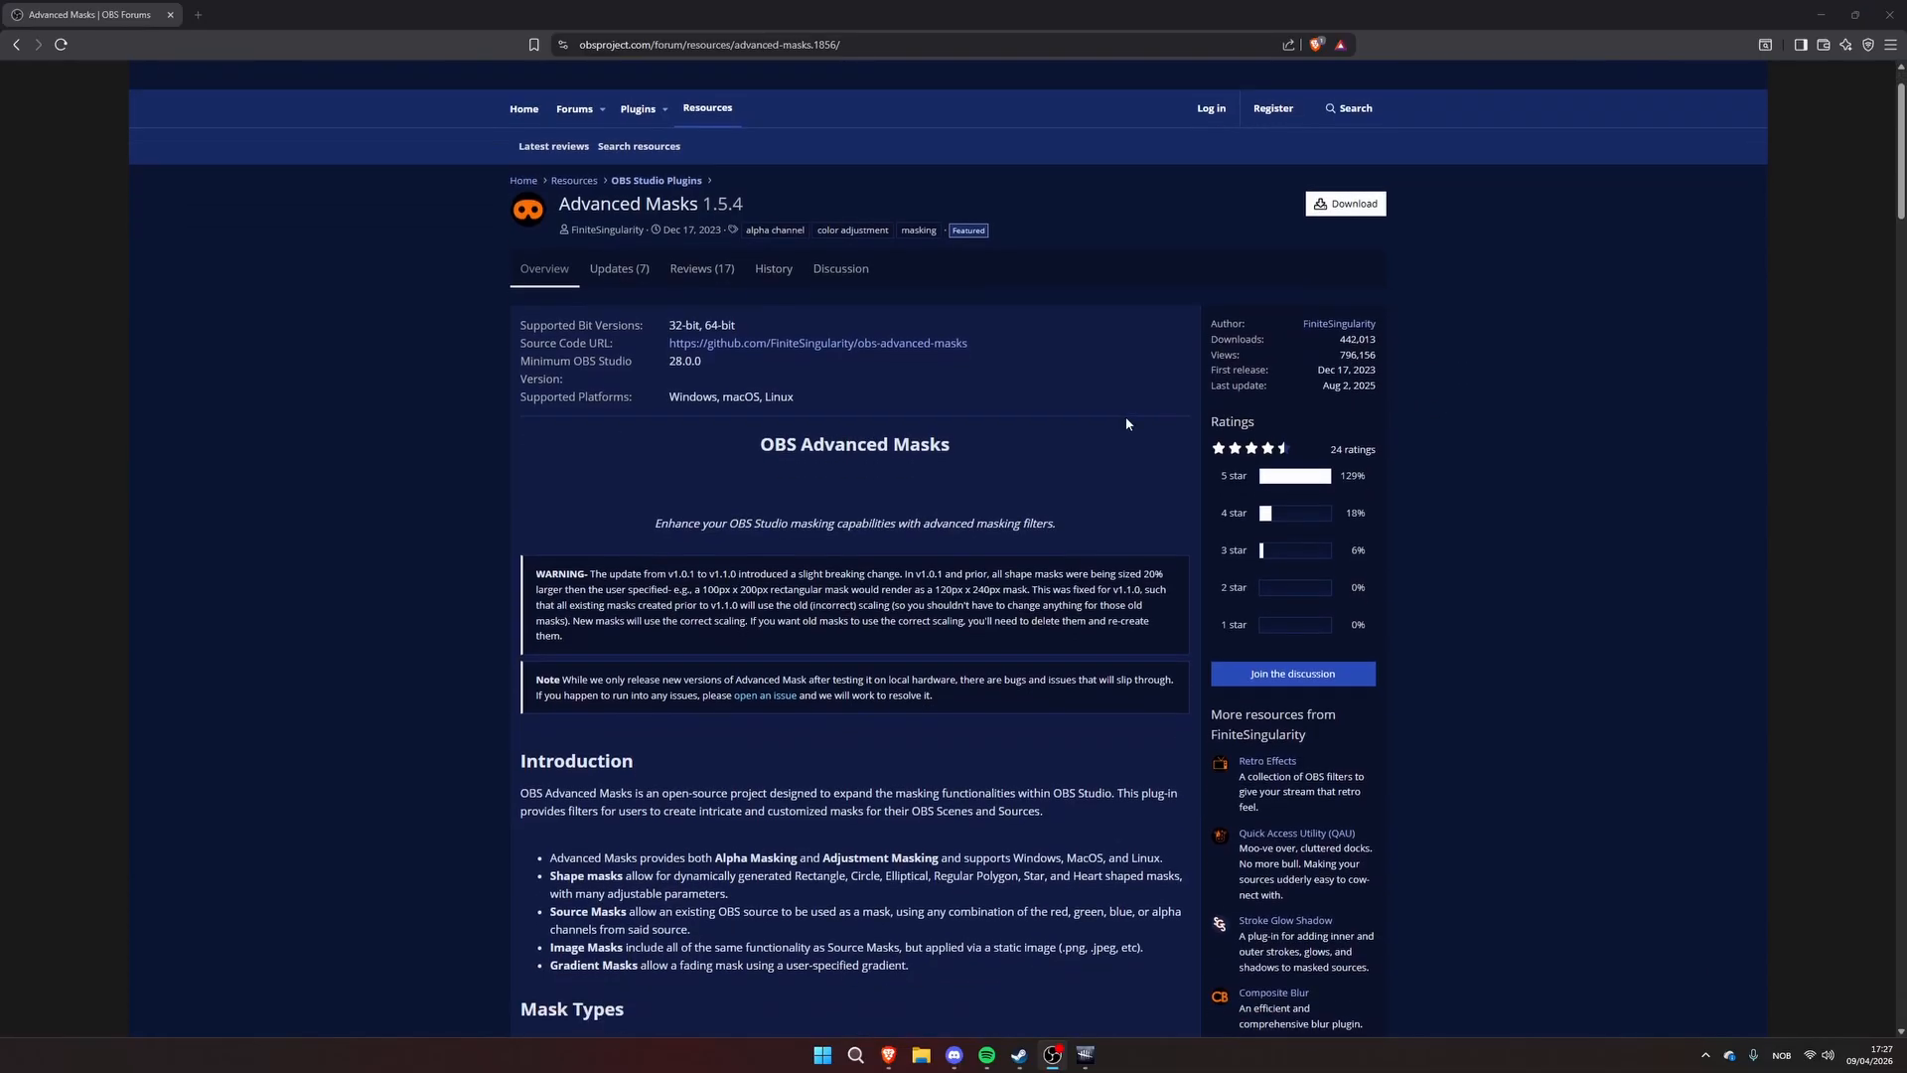
Look over the Advanced Masks plugin page on the OBS forum in the browser, including its overview and mask type descriptions
scroll(1125, 416, down, 1)
scroll(737, 353, up, 1)
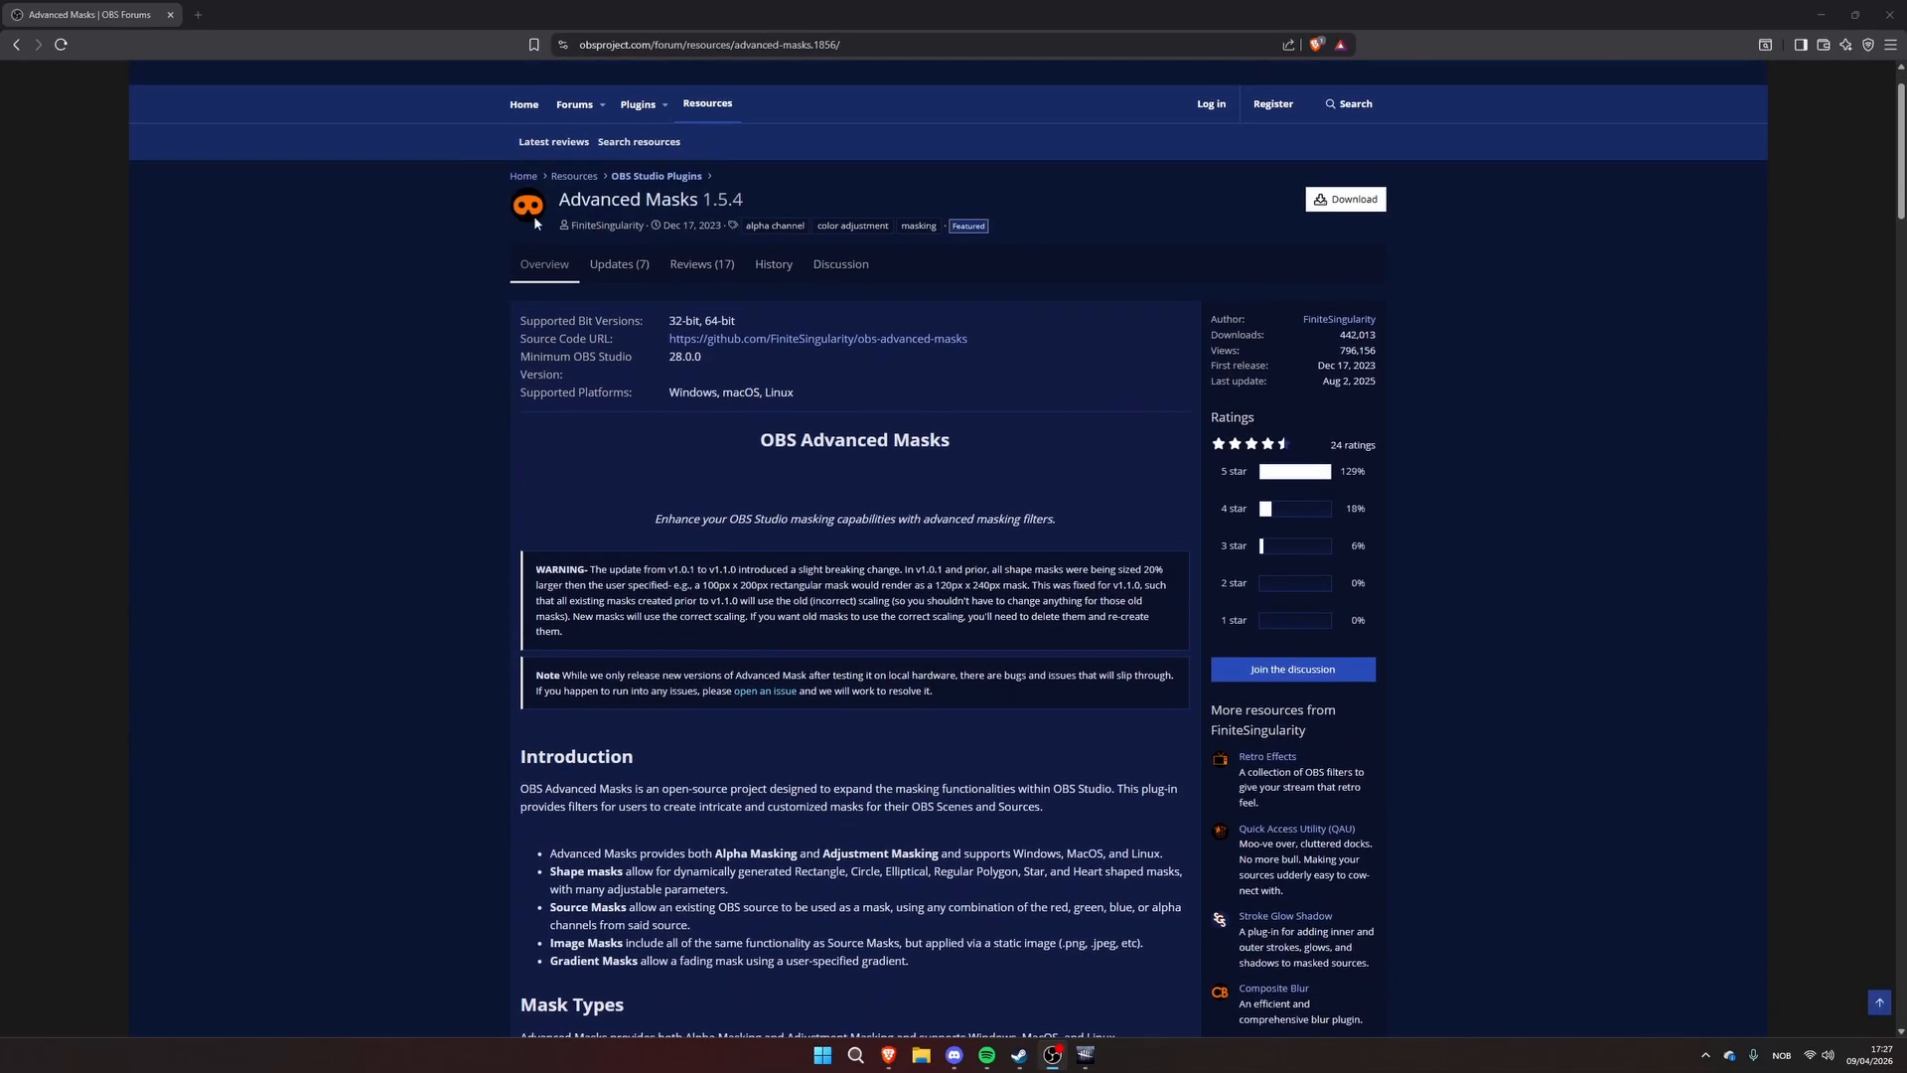
drag(479, 194, 785, 194)
scroll(437, 274, down, 1)
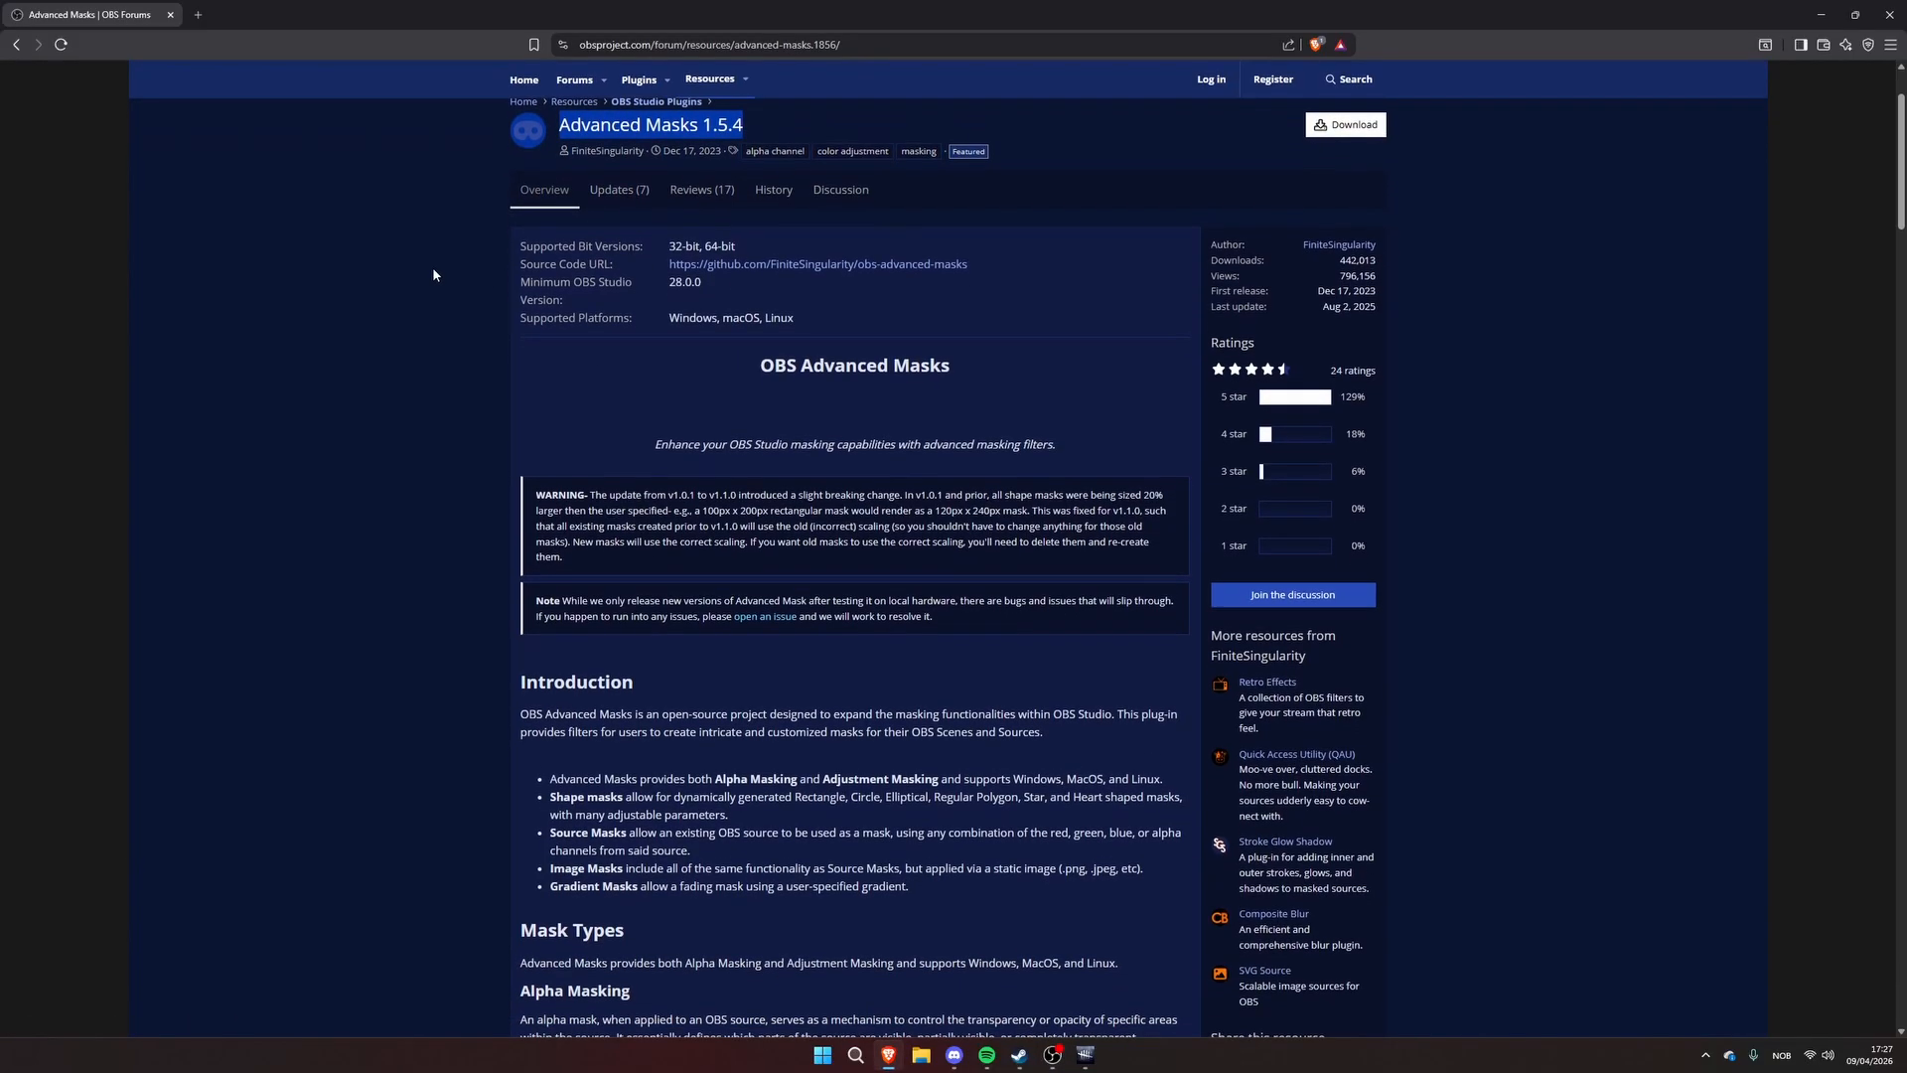
click(434, 268)
scroll(536, 229, down, 2)
scroll(636, 308, up, 4)
scroll(831, 443, down, 4)
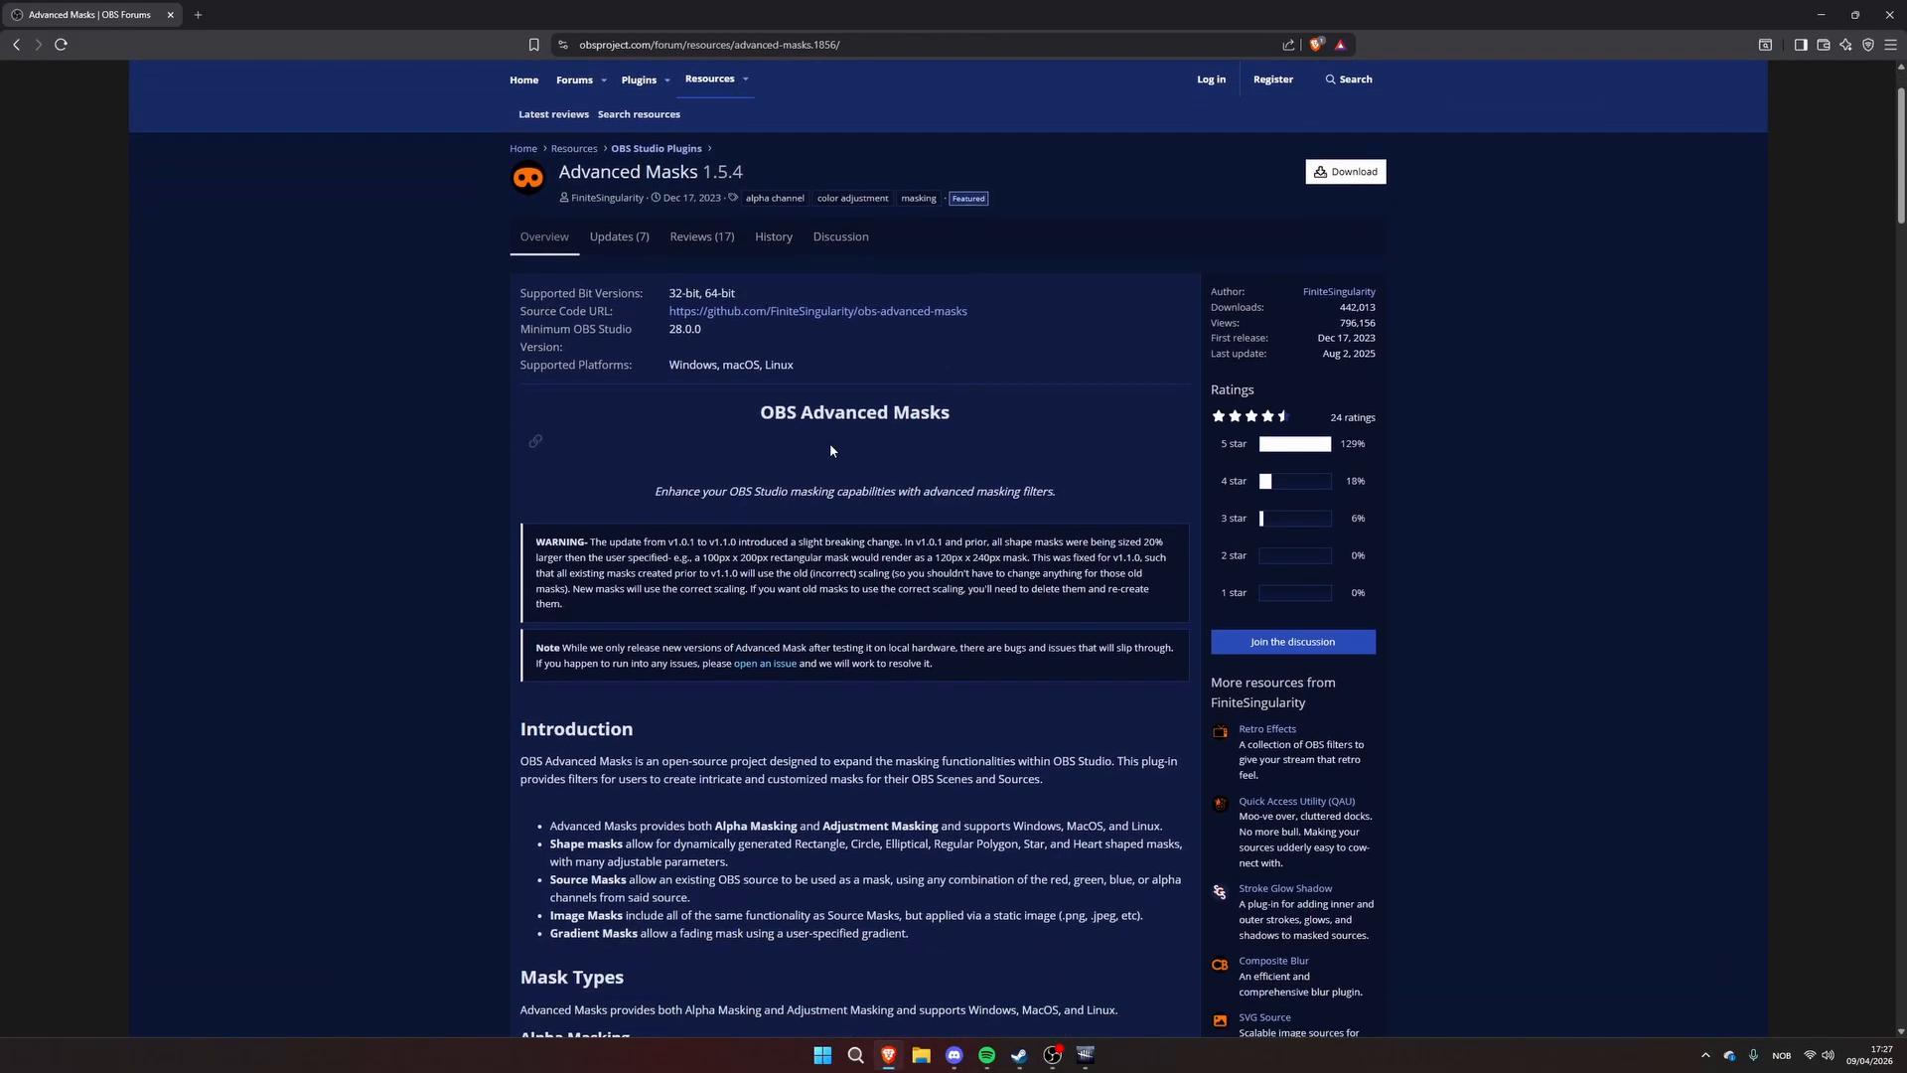
scroll(811, 433, up, 2)
scroll(914, 452, up, 2)
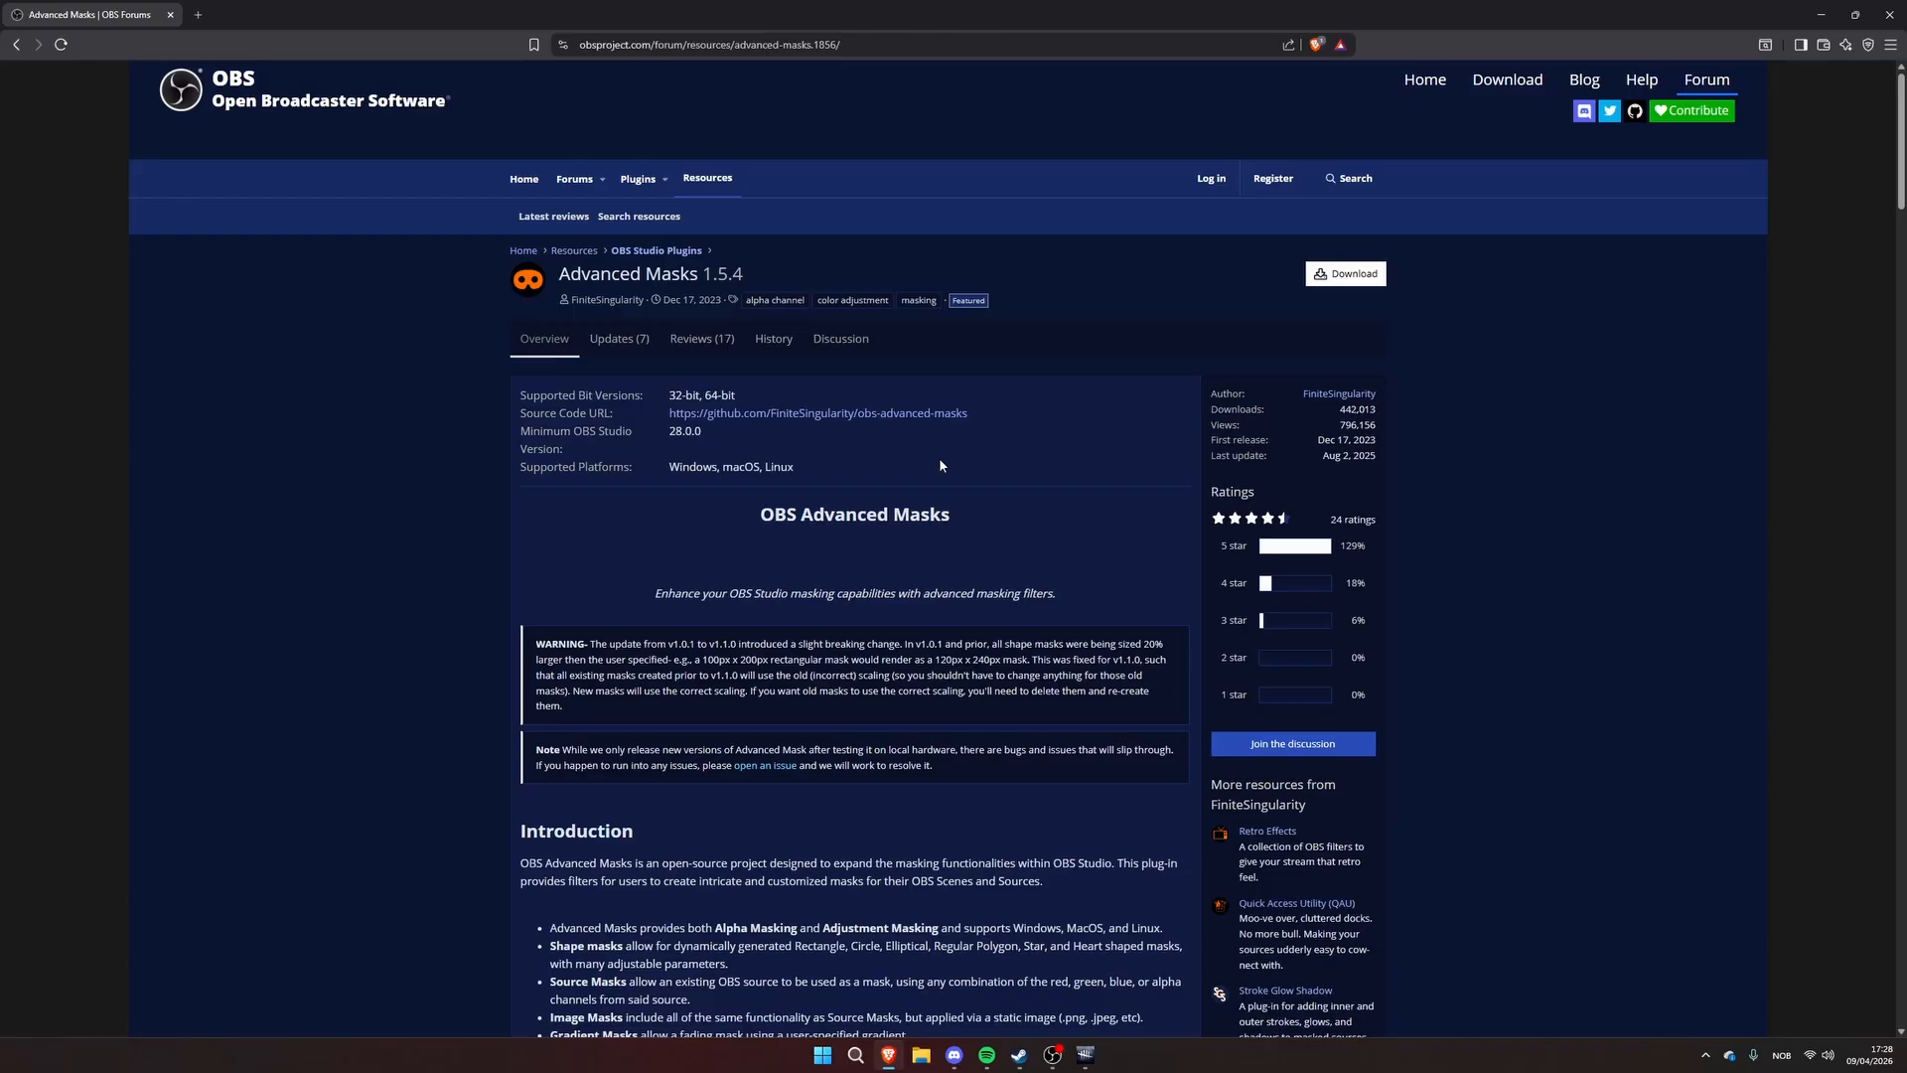
scroll(919, 449, down, 3)
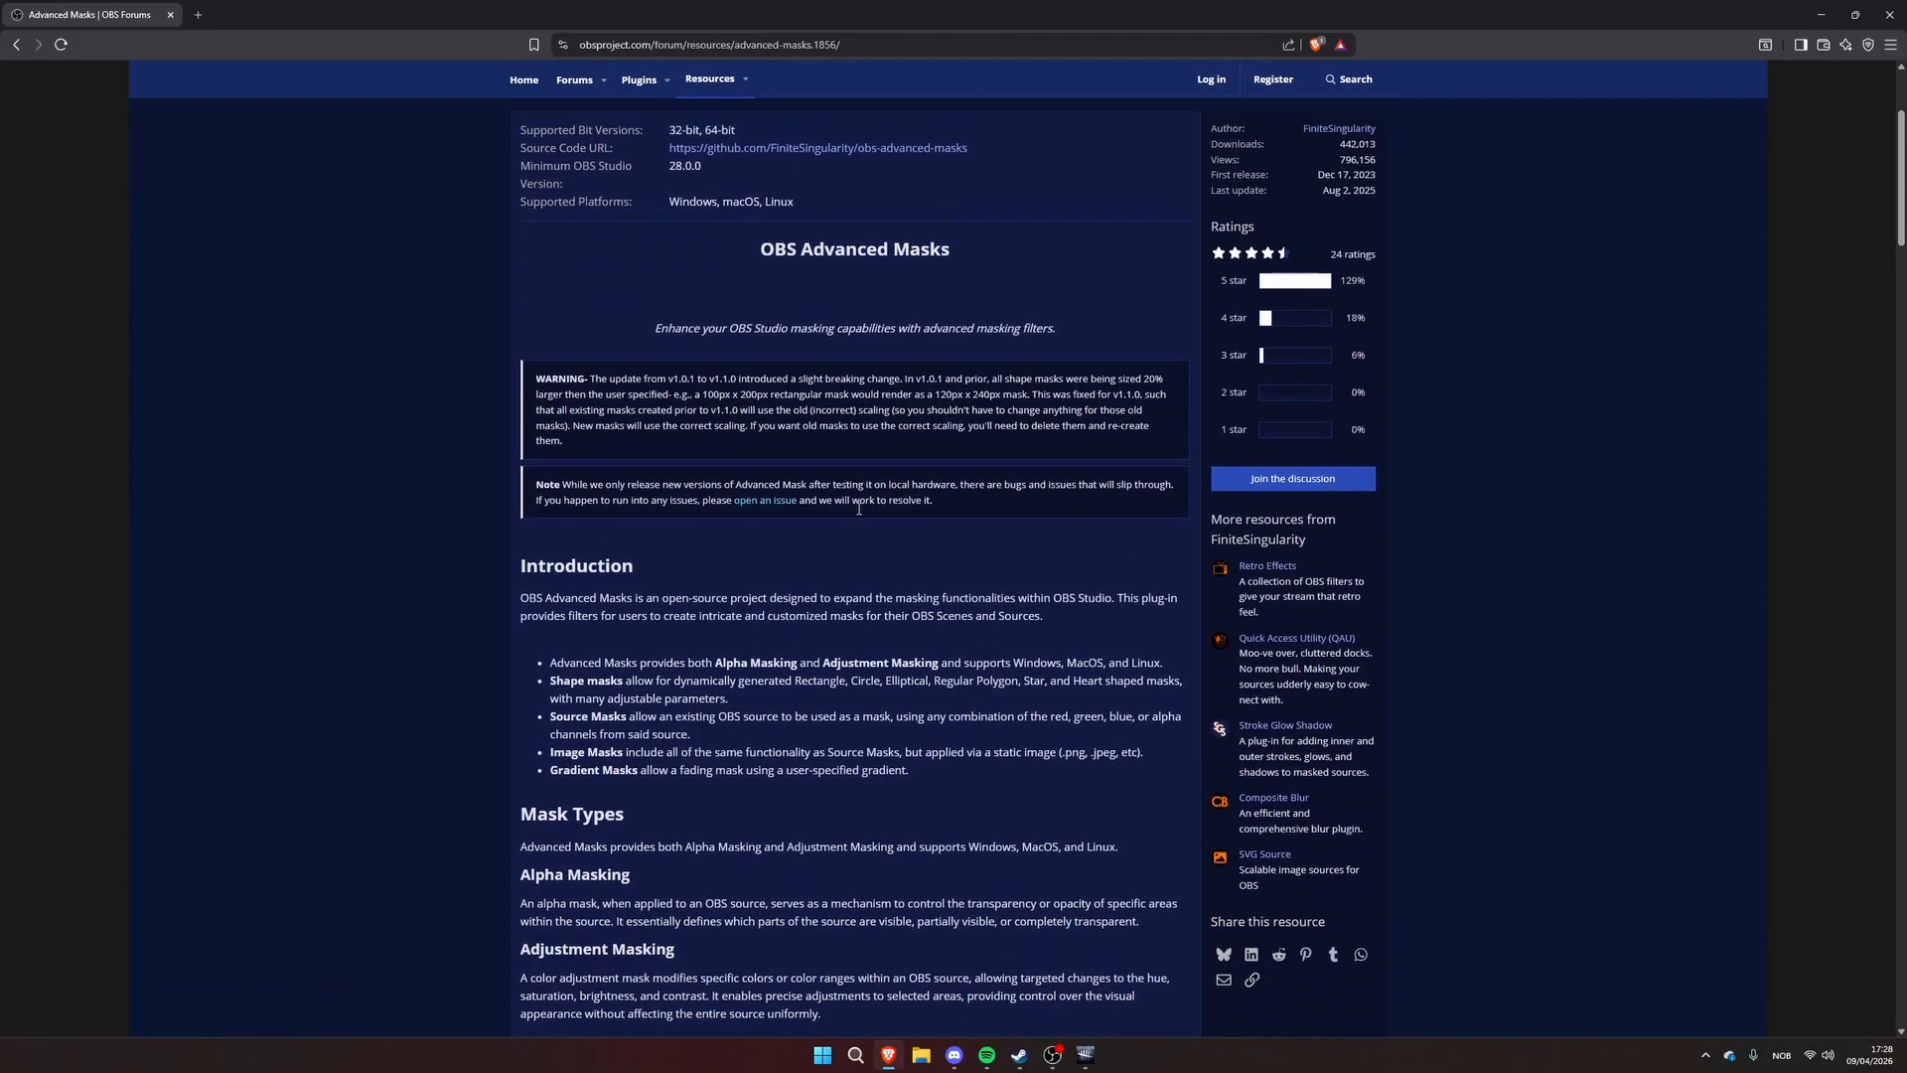
scroll(1102, 511, up, 2)
scroll(1122, 520, down, 8)
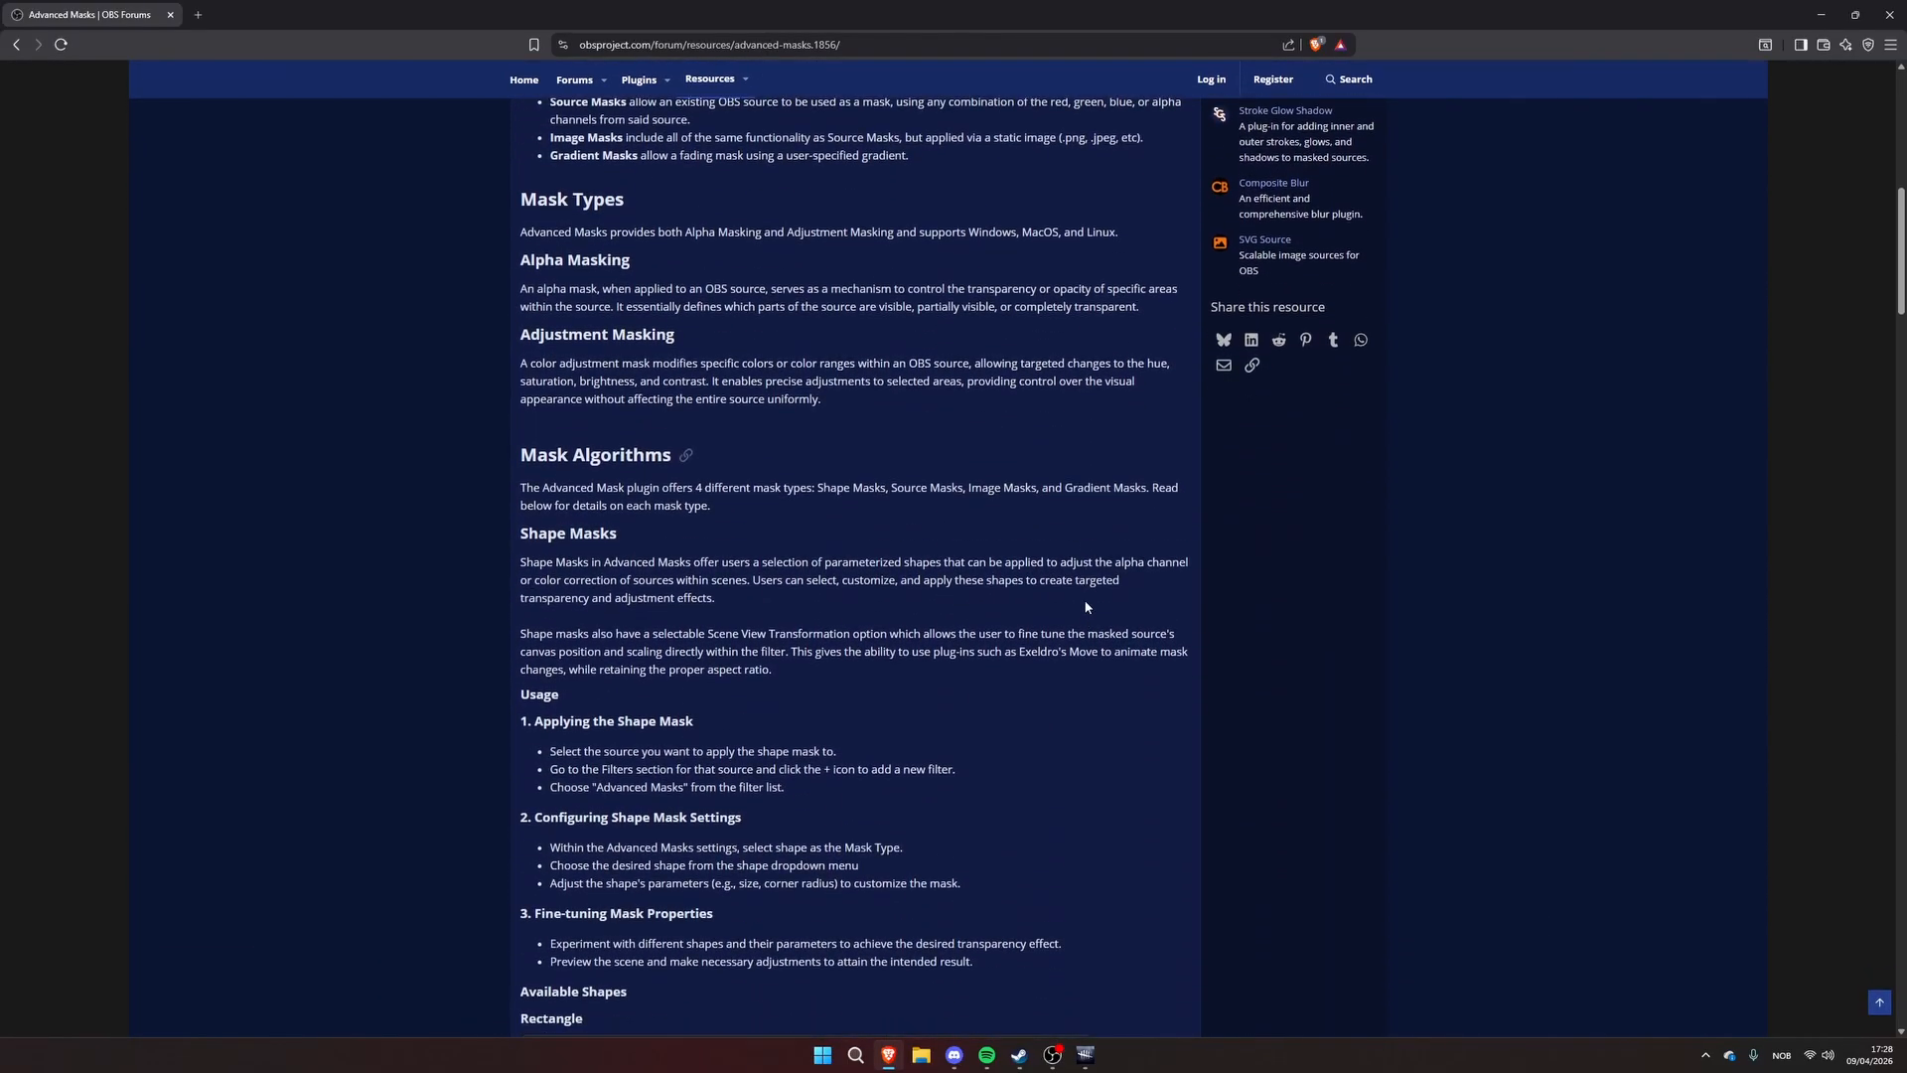
scroll(1129, 608, up, 7)
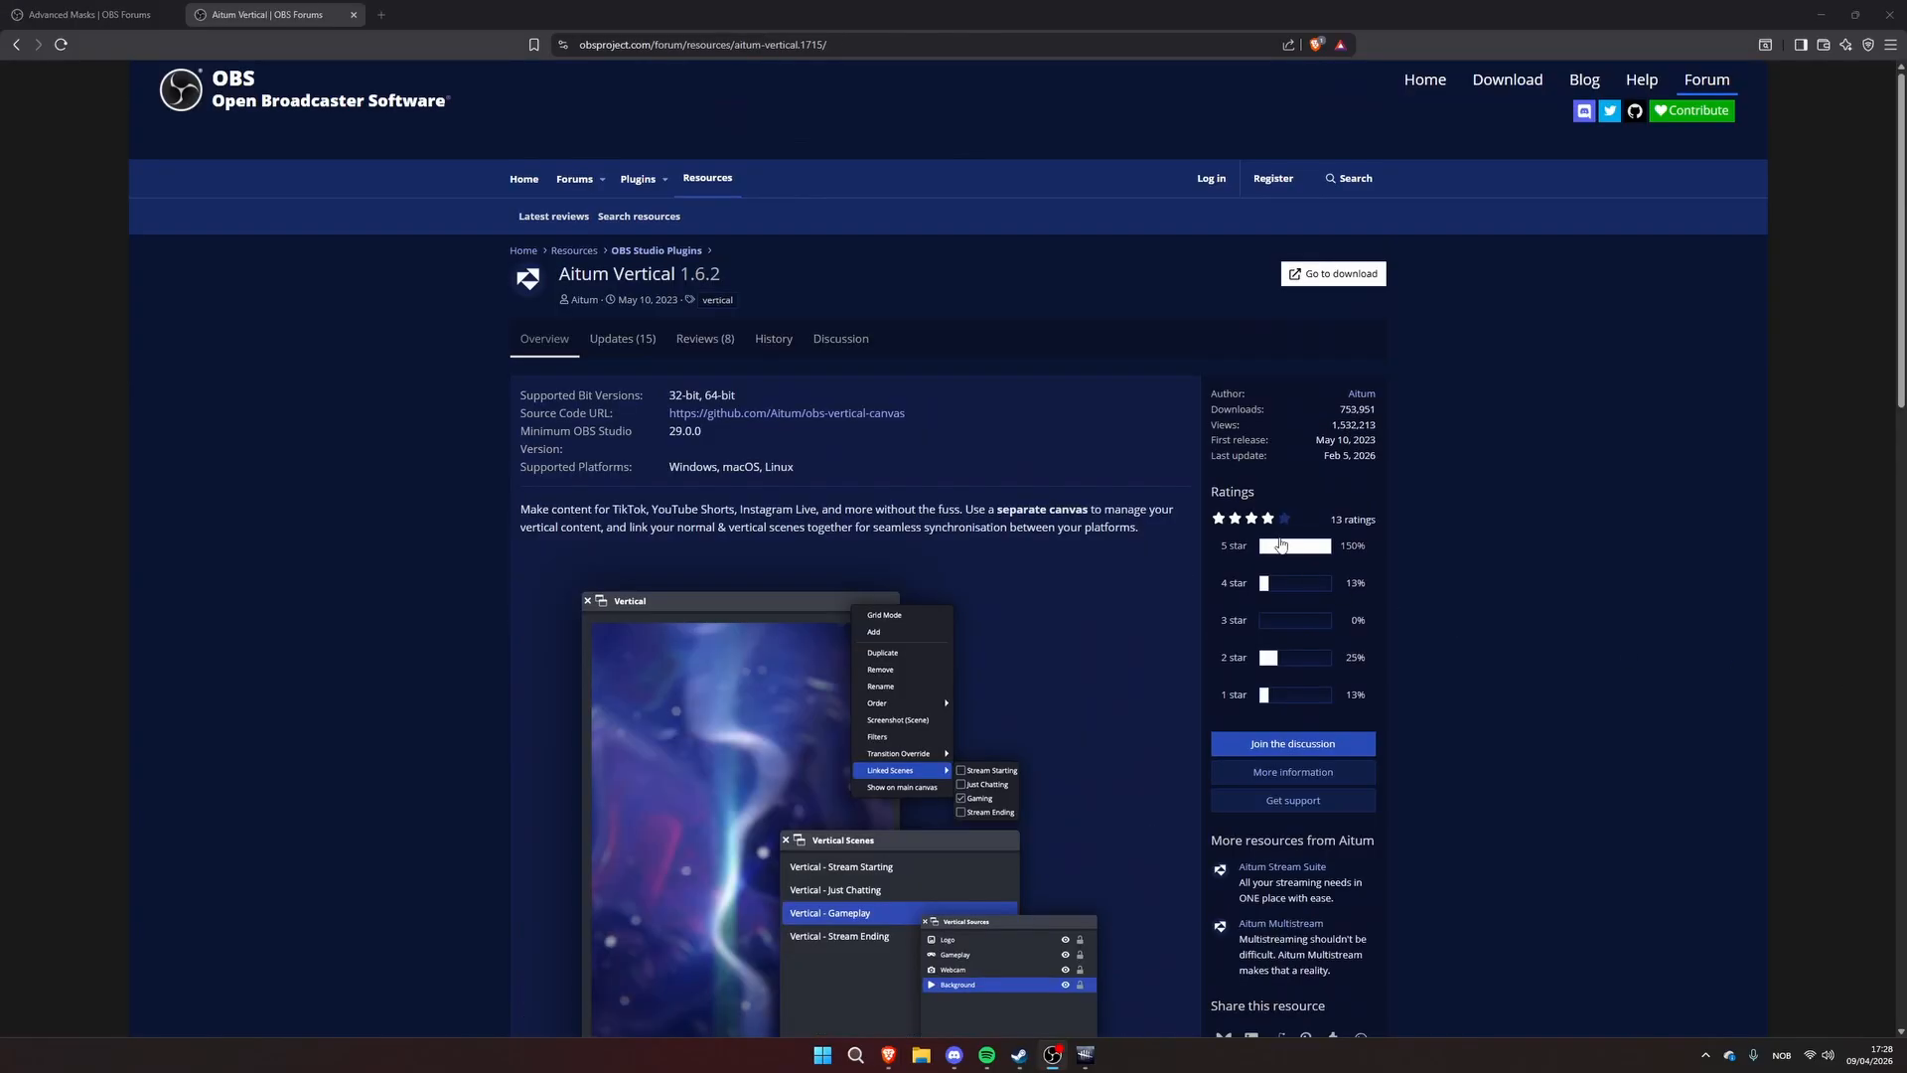
Look over the Aitum Vertical plugin page on the OBS forum, from its description to the latest updates
scroll(1374, 567, down, 1)
scroll(1374, 567, down, 2)
scroll(1266, 572, up, 3)
scroll(599, 279, down, 5)
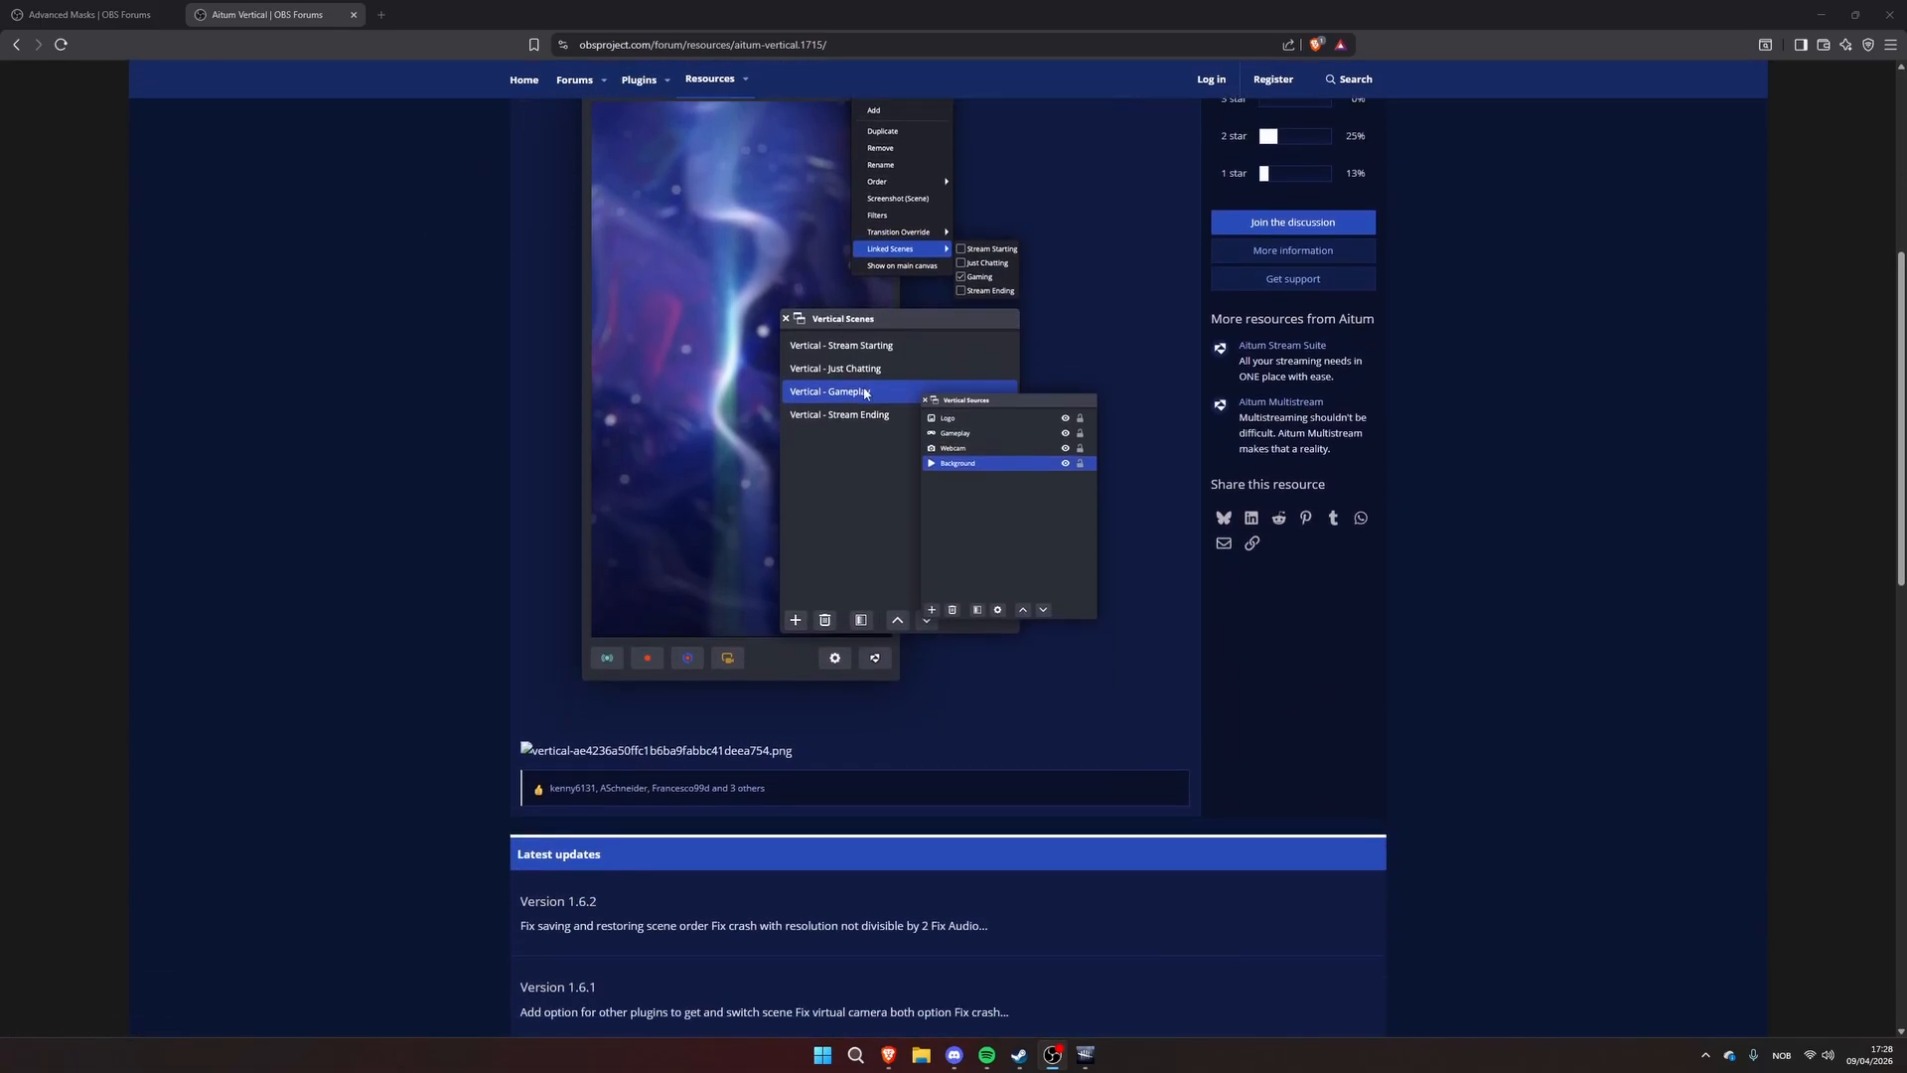
scroll(745, 363, up, 4)
scroll(745, 364, up, 2)
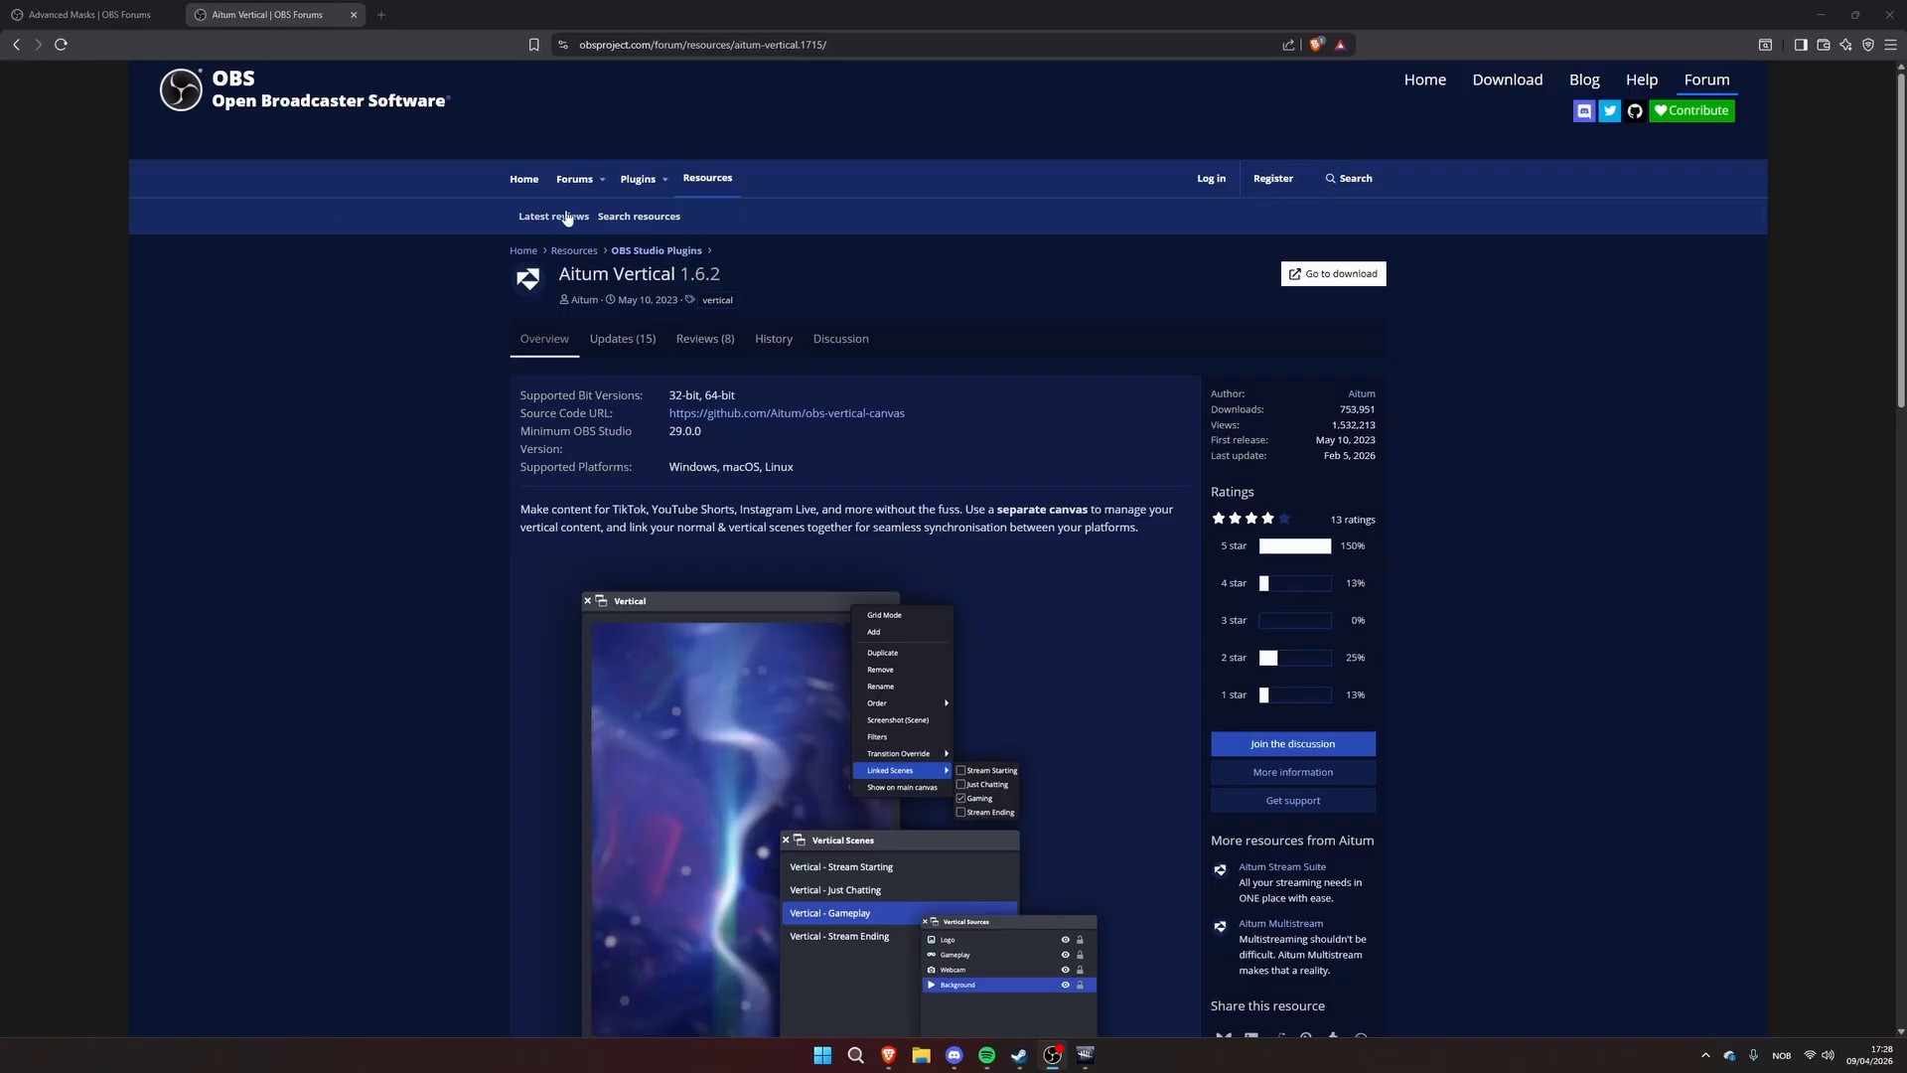
scroll(903, 459, down, 2)
scroll(903, 459, down, 1)
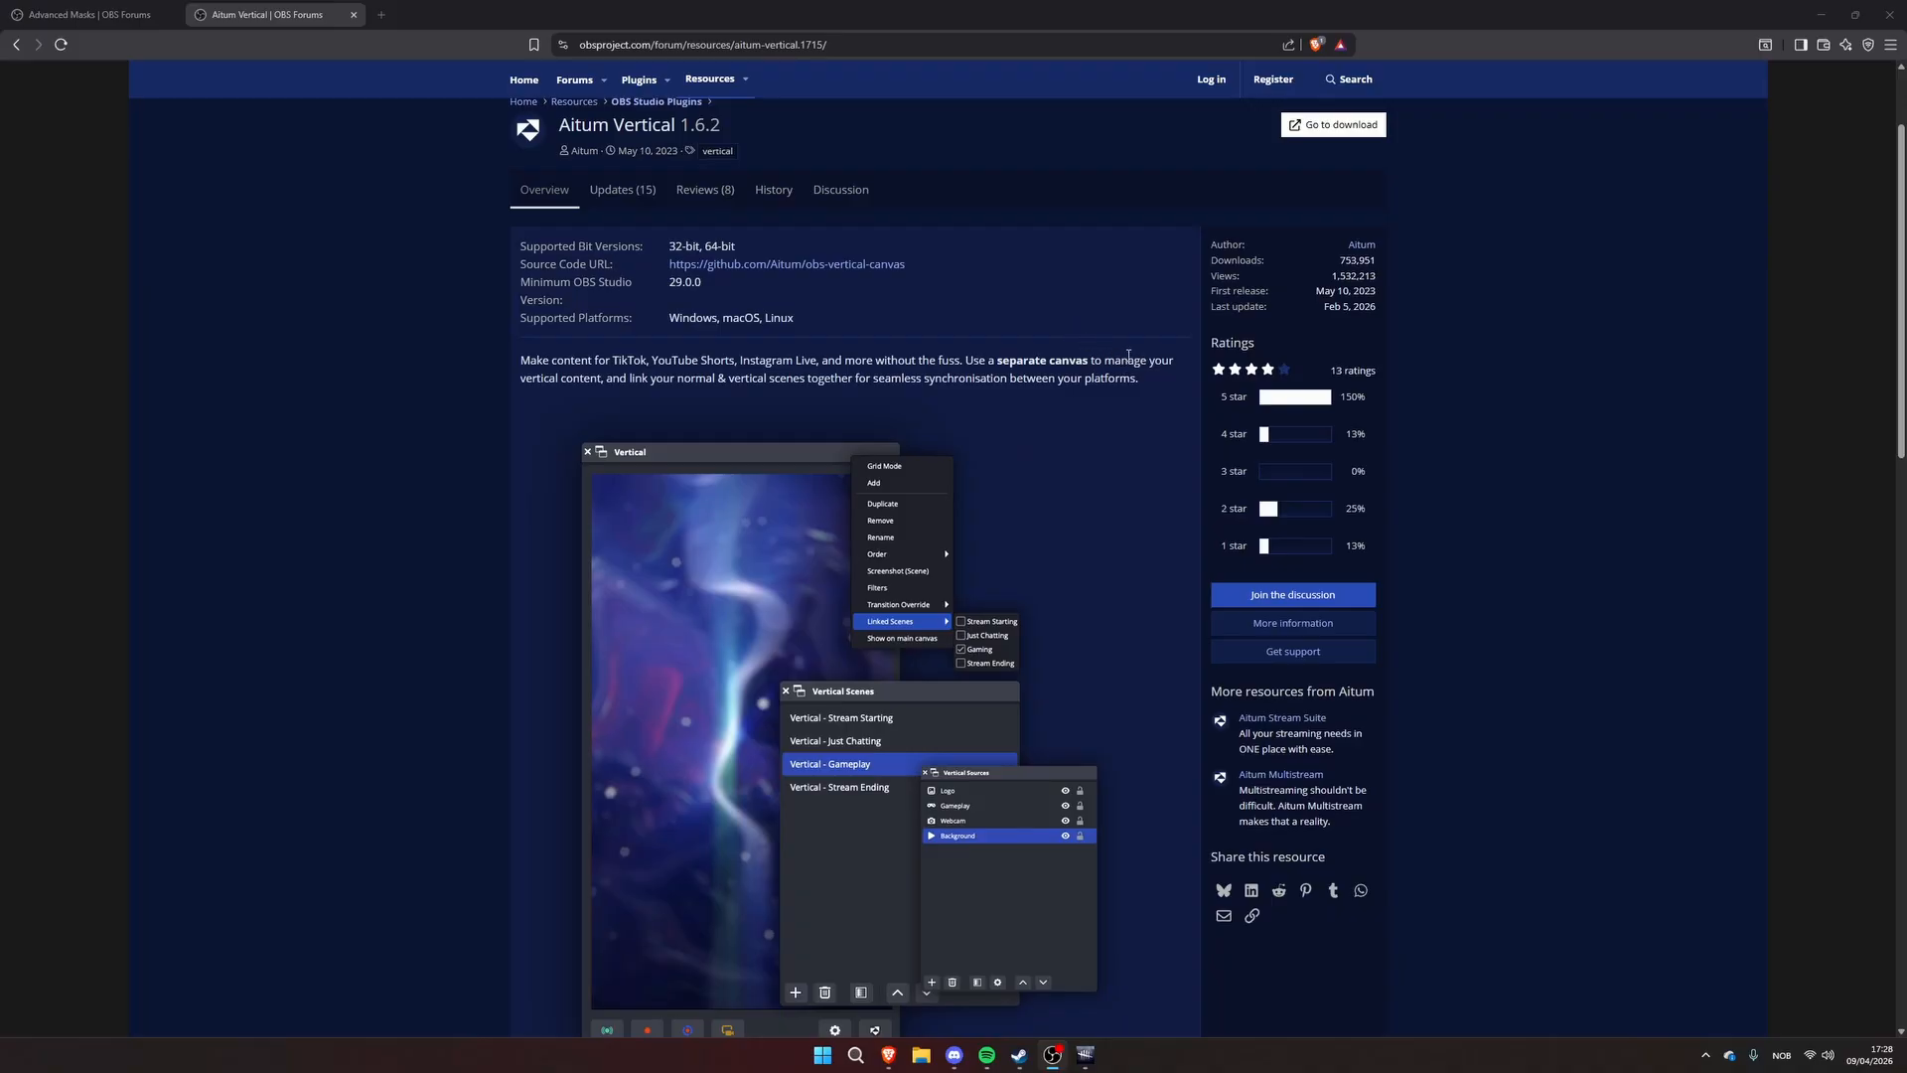
scroll(1087, 449, down, 13)
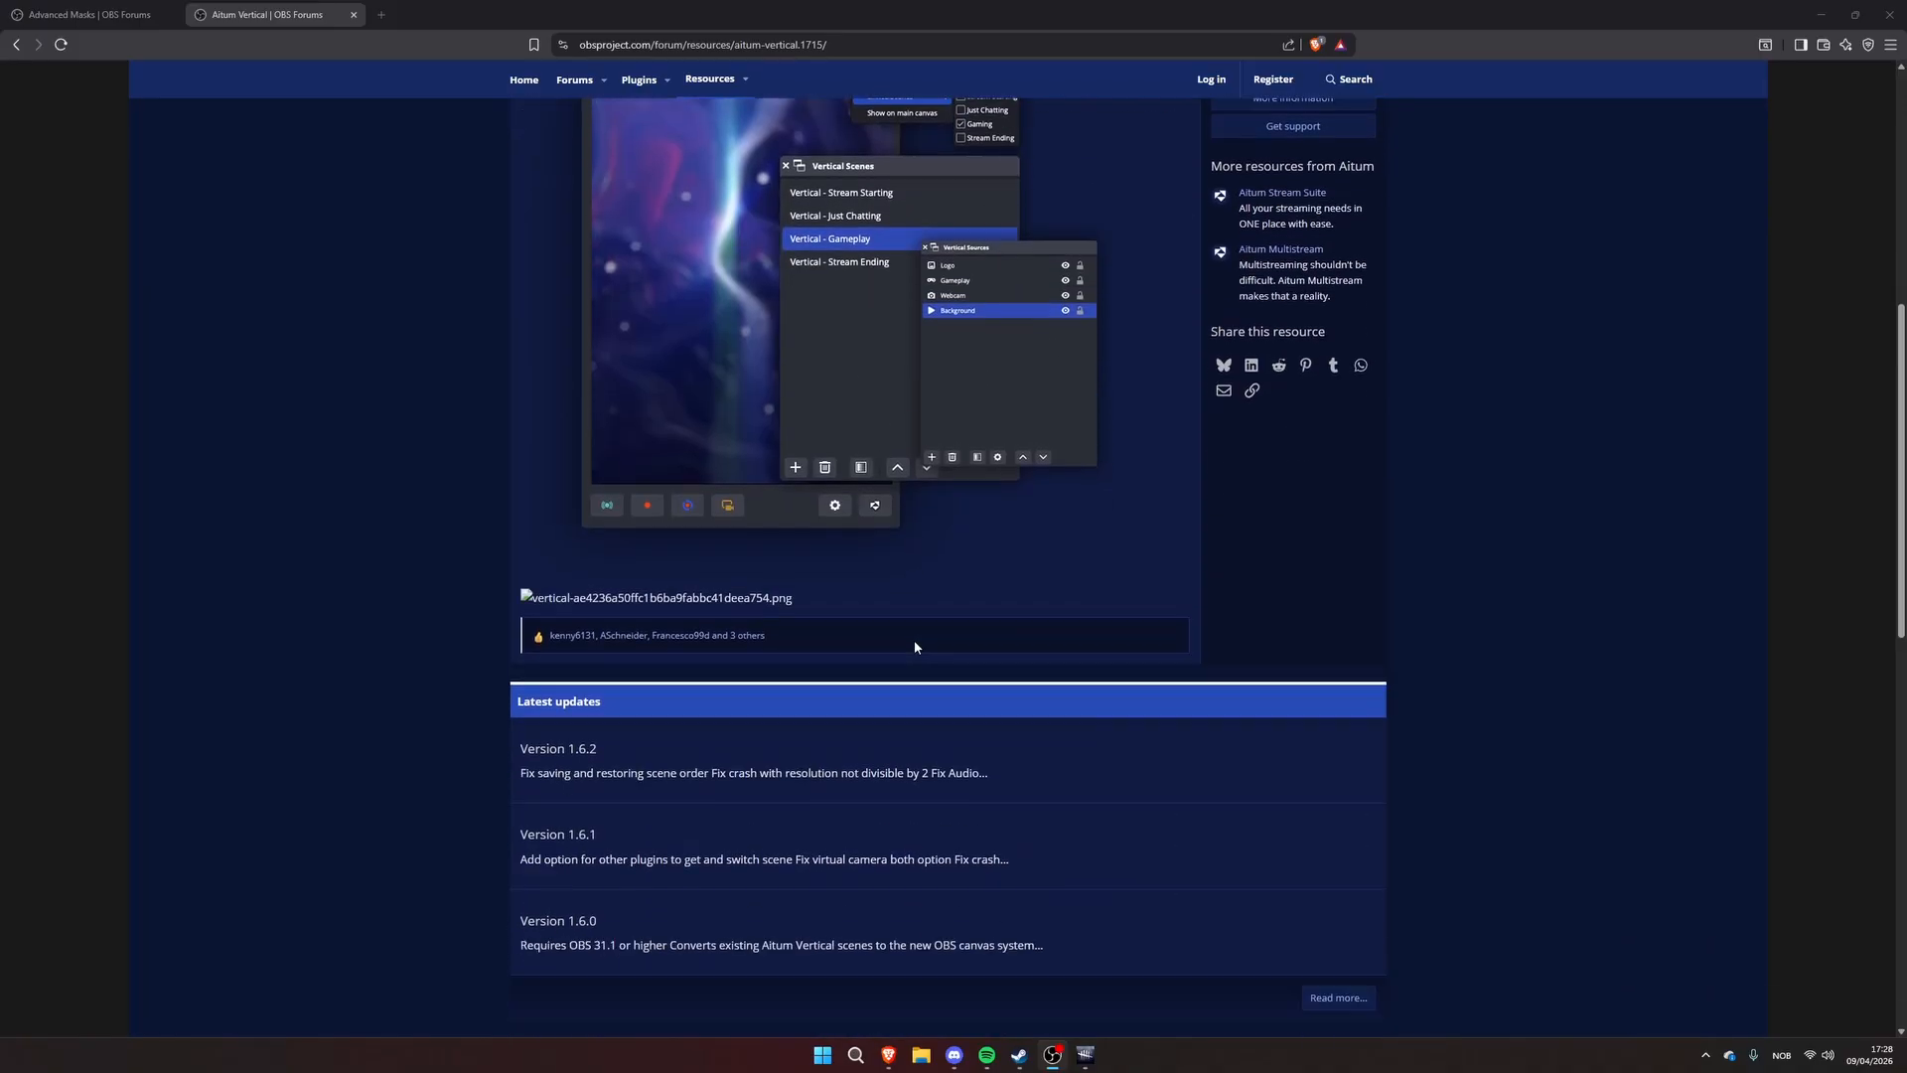
scroll(797, 655, up, 15)
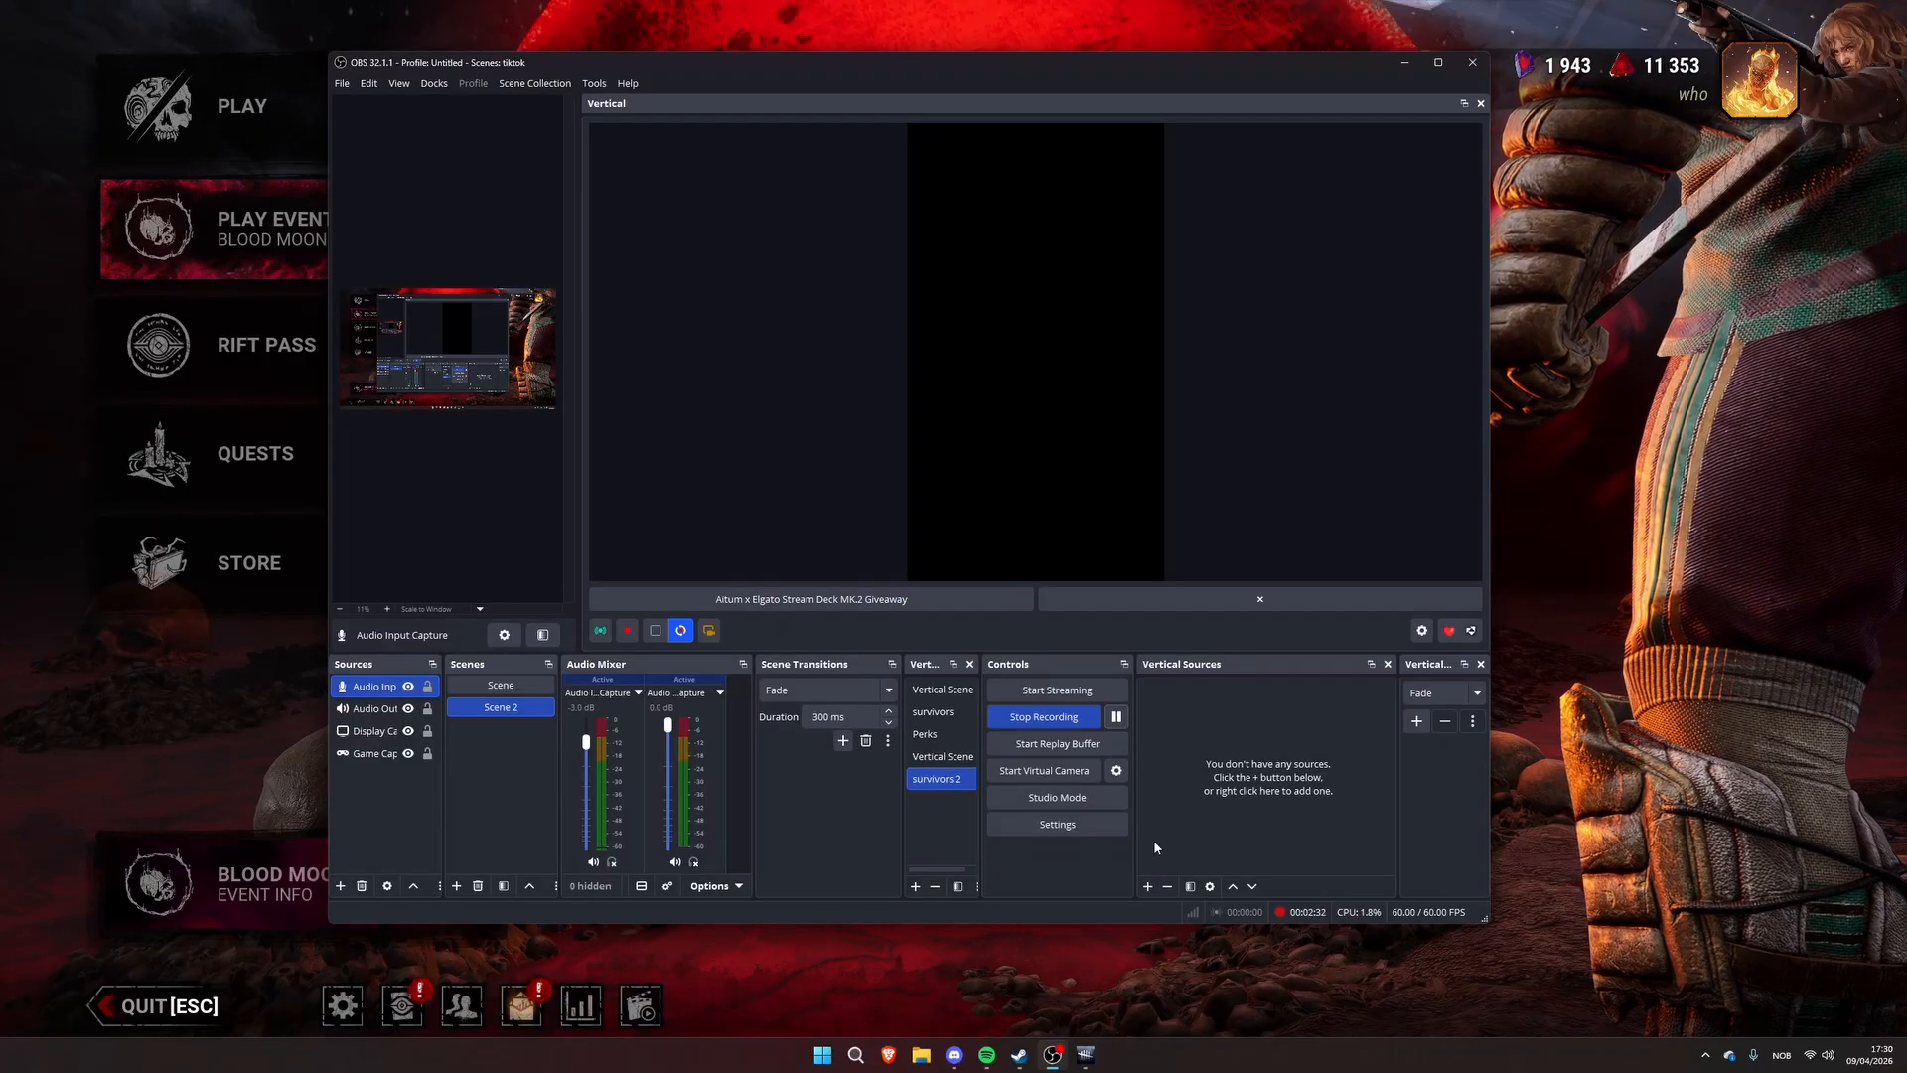
In OBS, add a new Window Capture source to the survivors 2 vertical scene and set its window to DeadByDaylight
click(1150, 887)
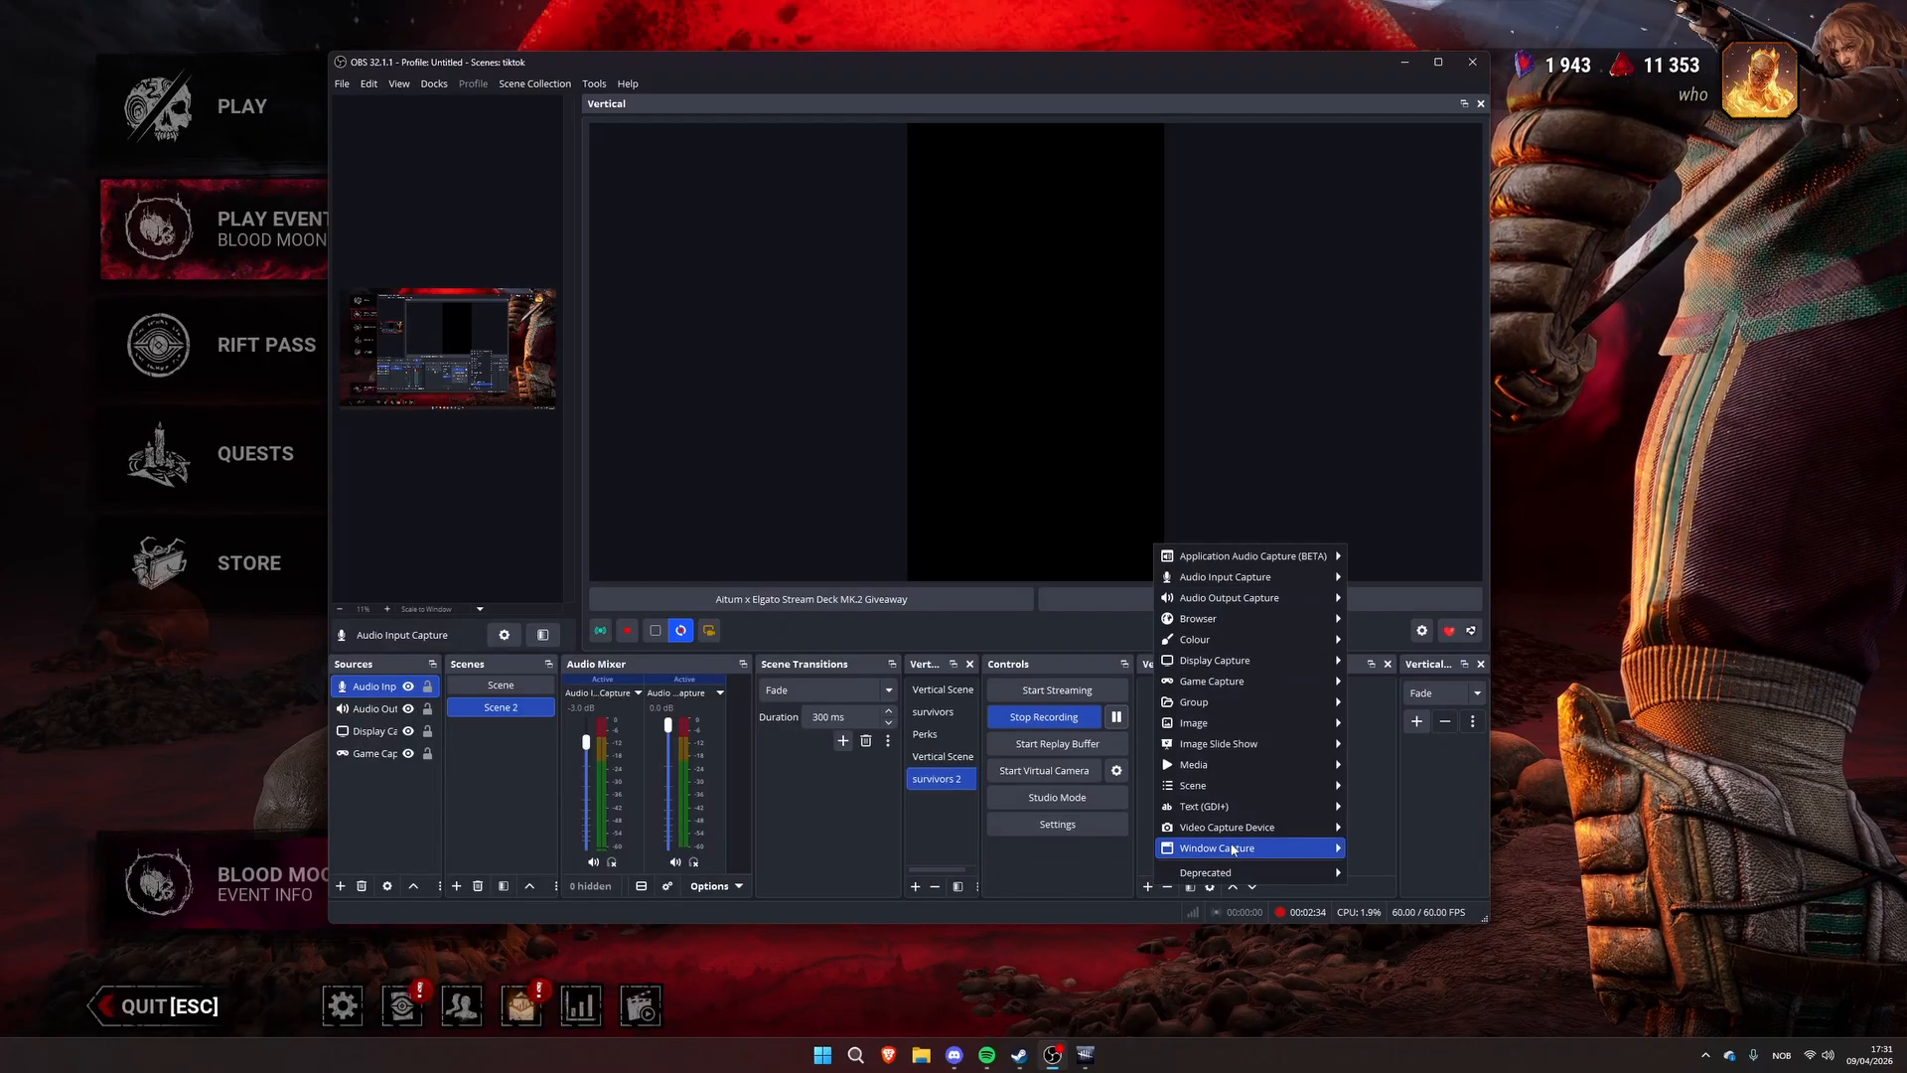
mouse_move(1246, 852)
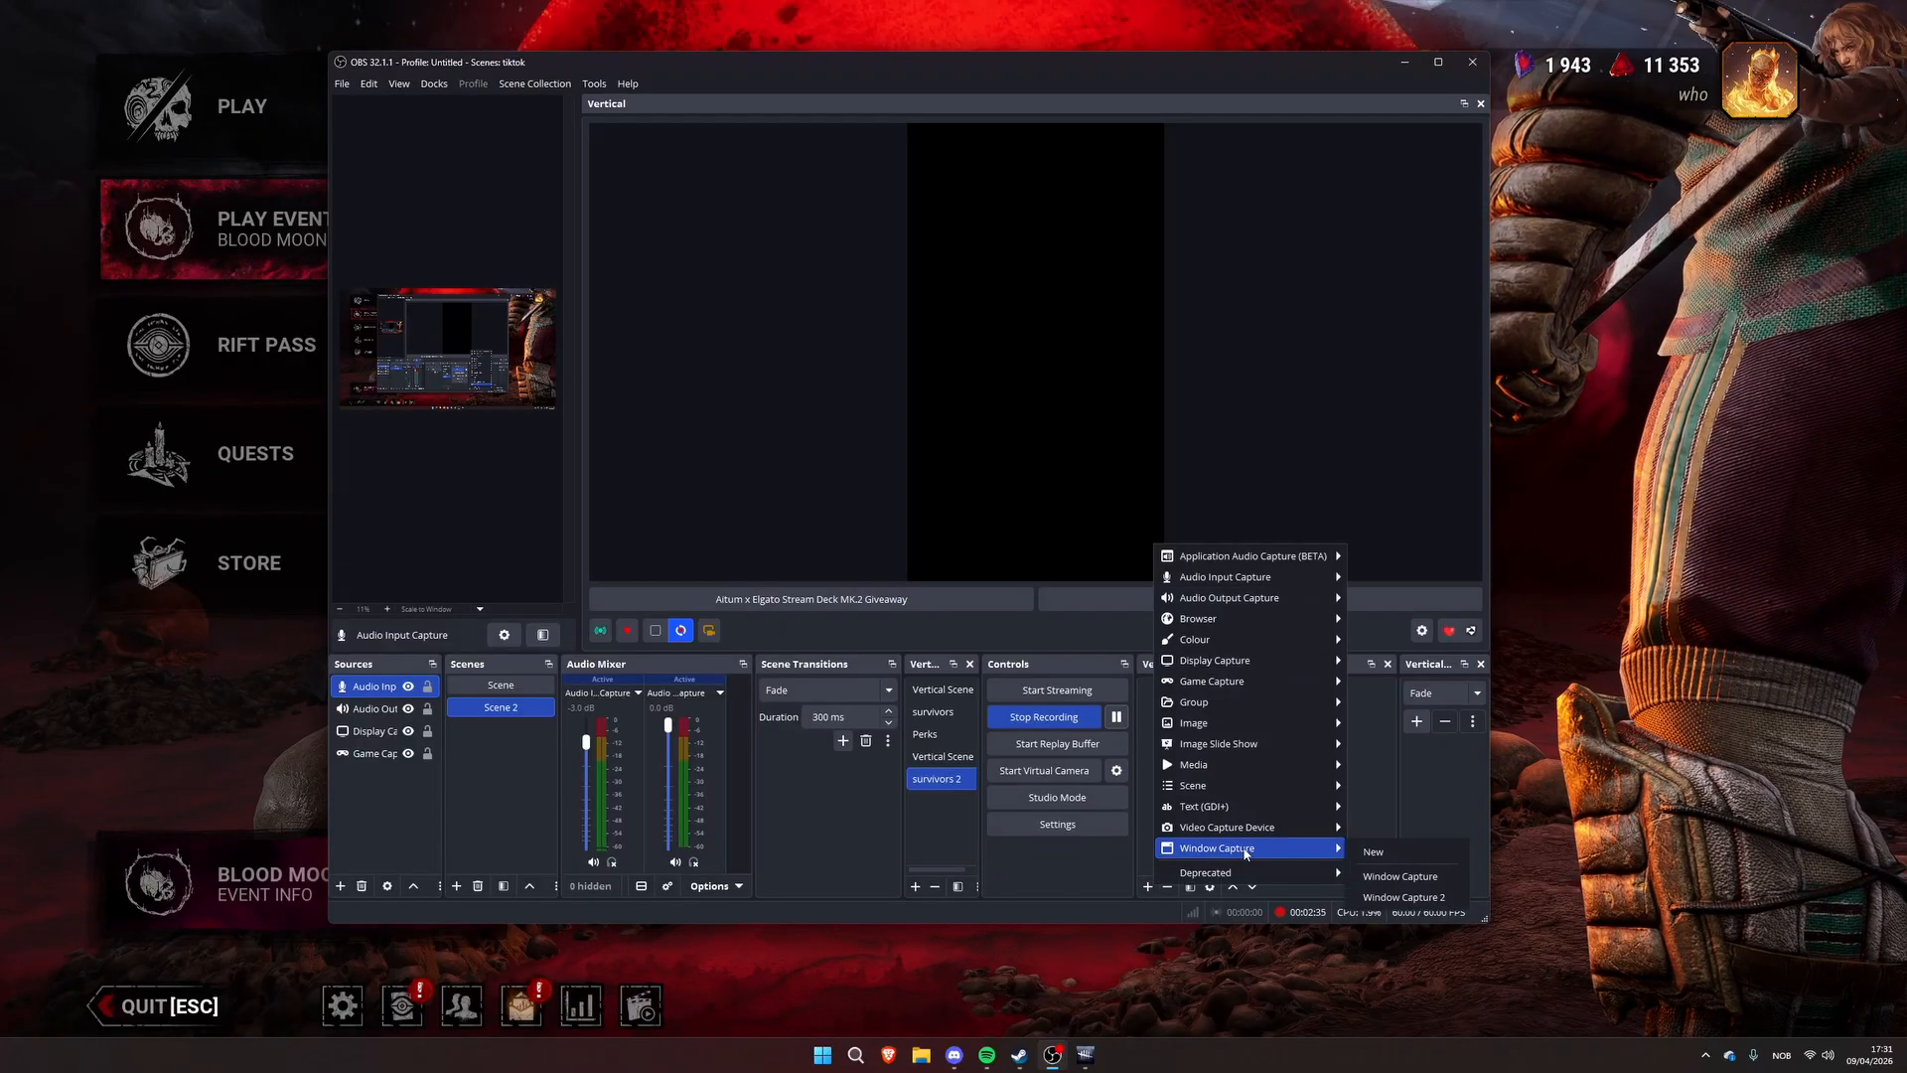
click(1386, 860)
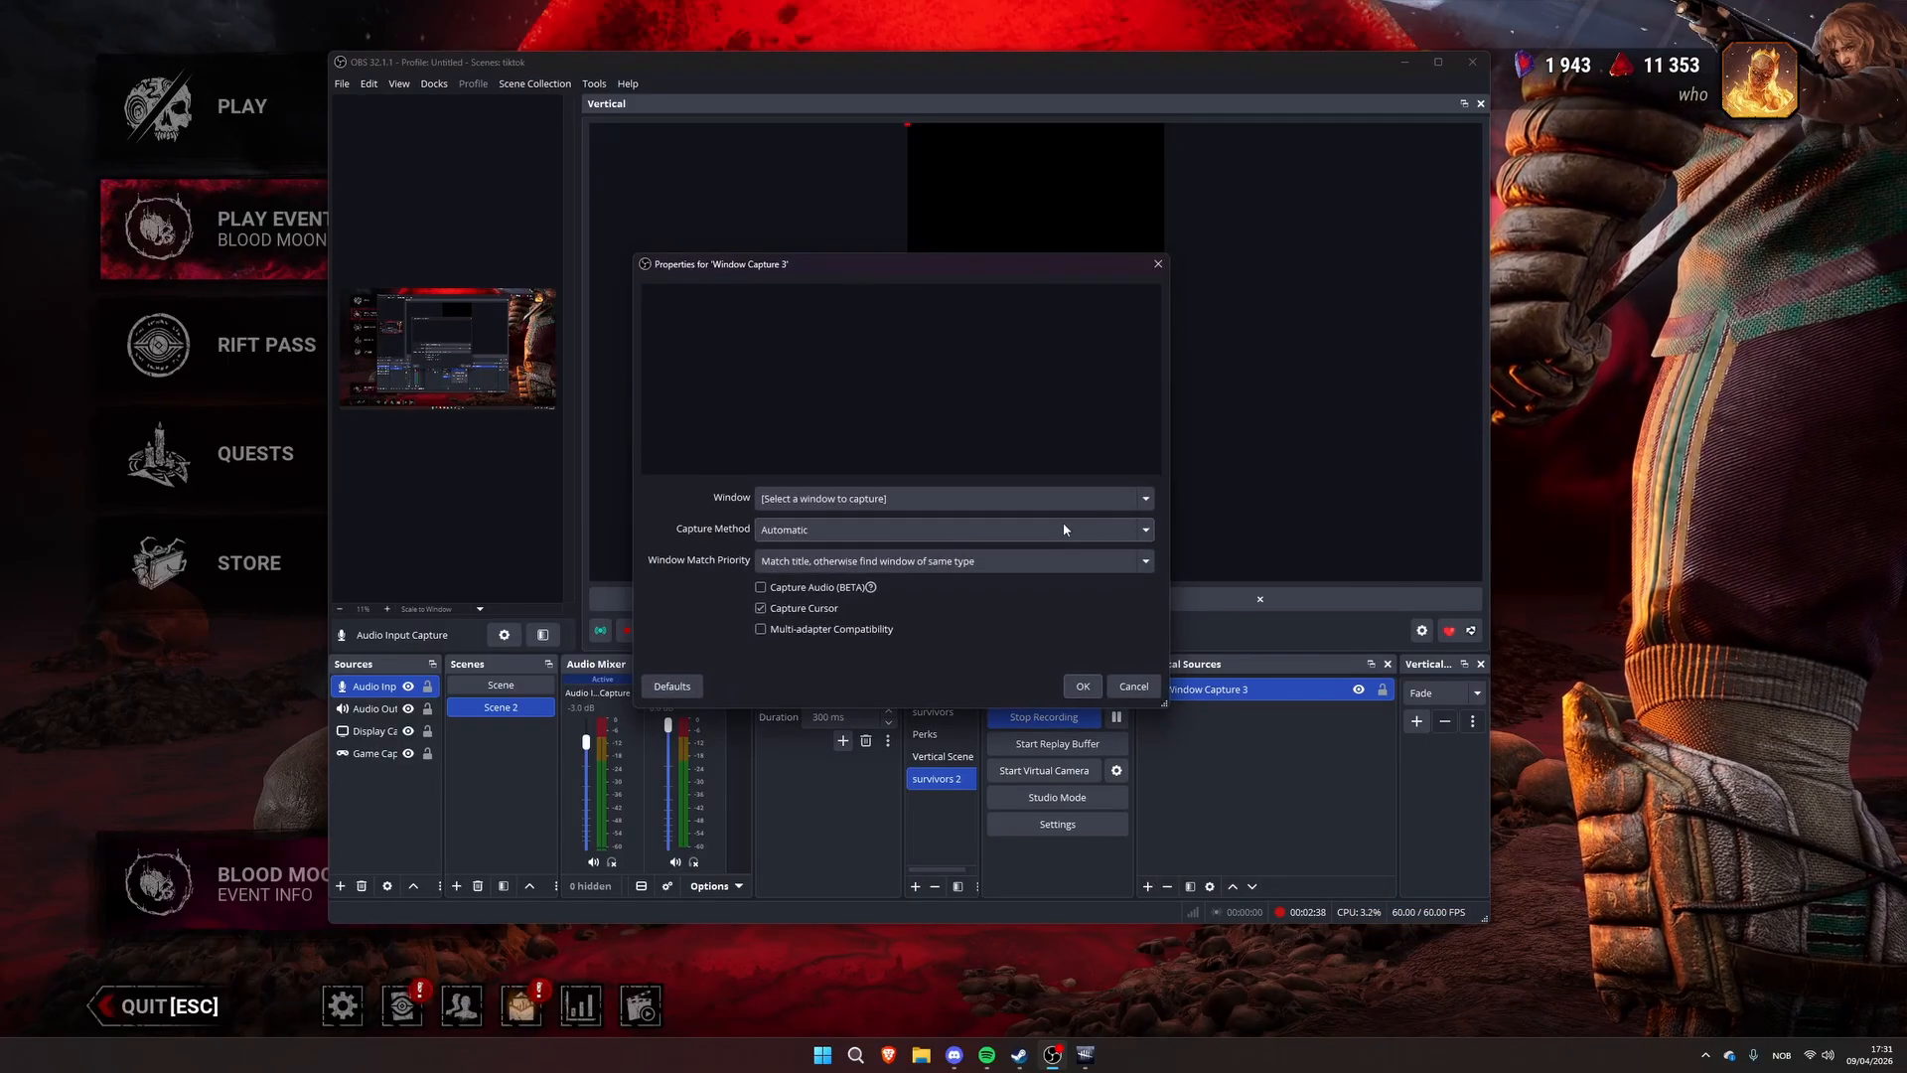
click(1078, 499)
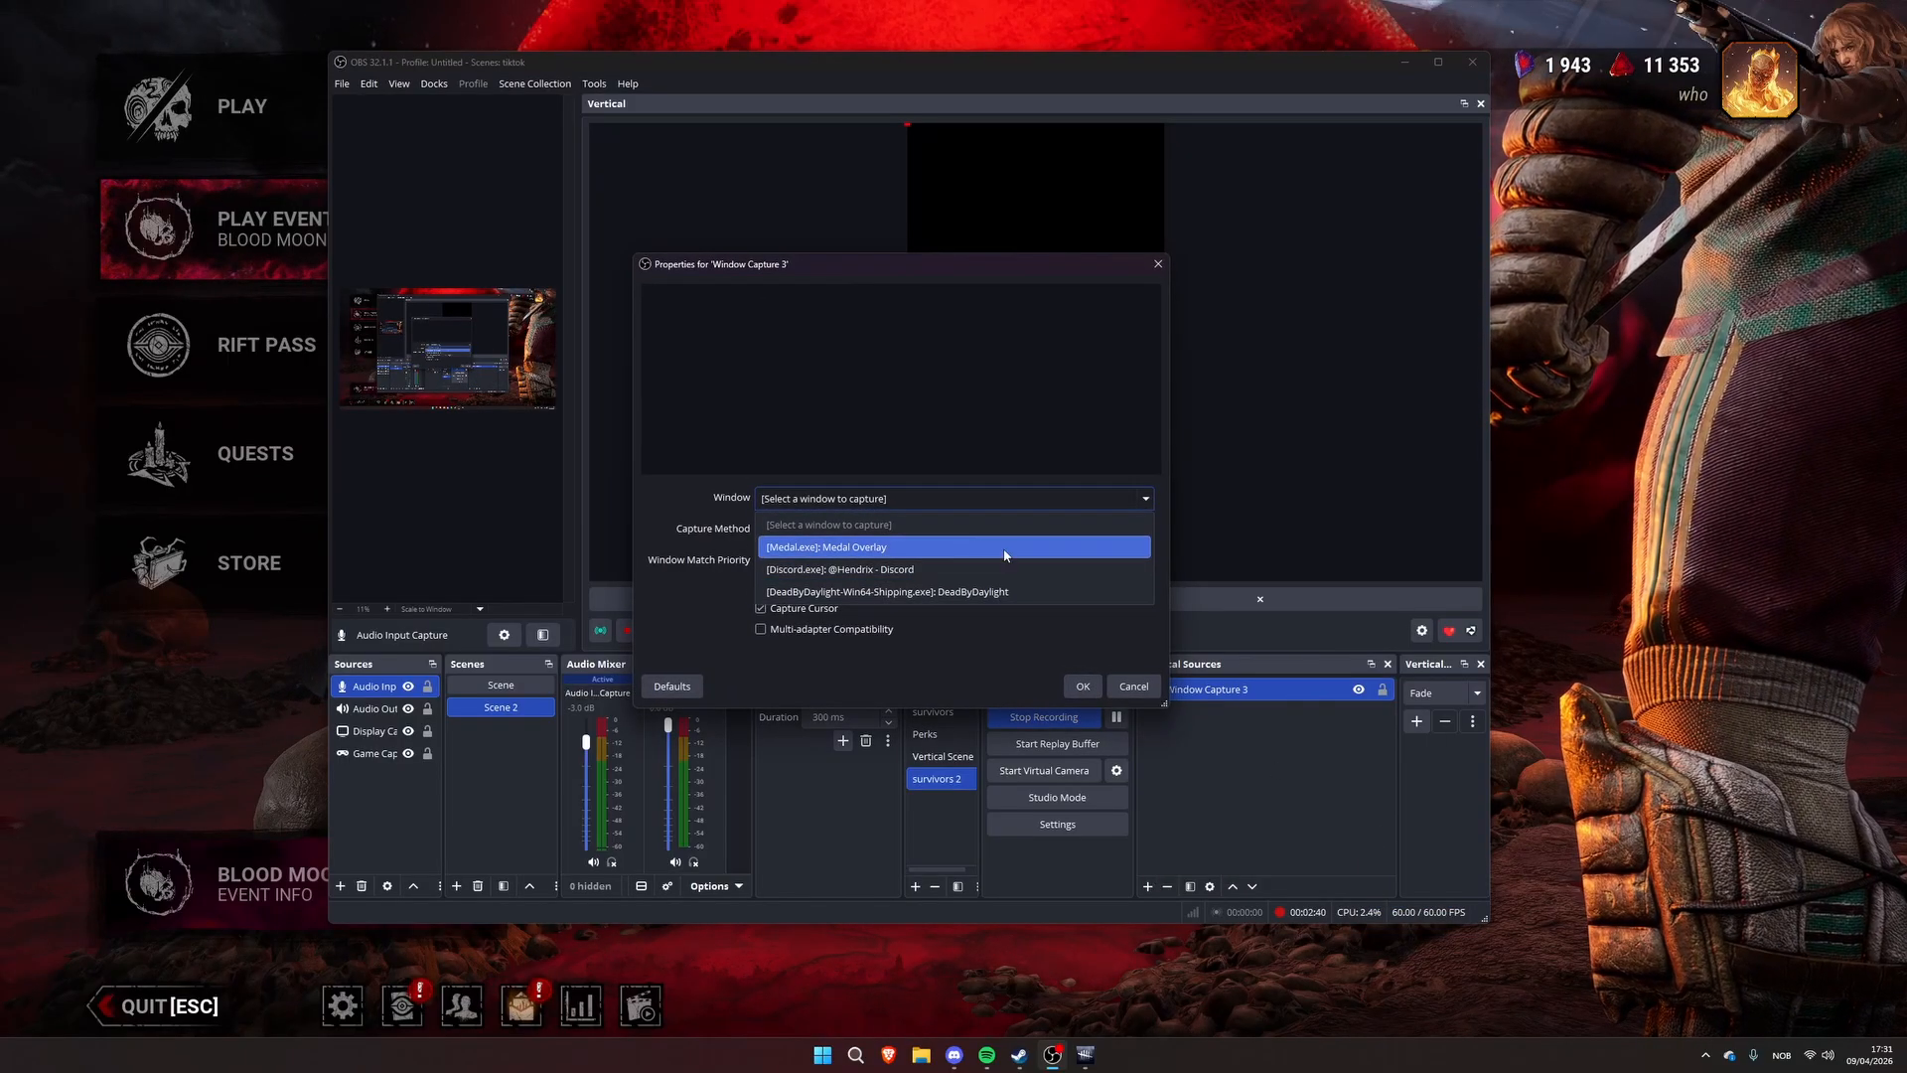
click(908, 591)
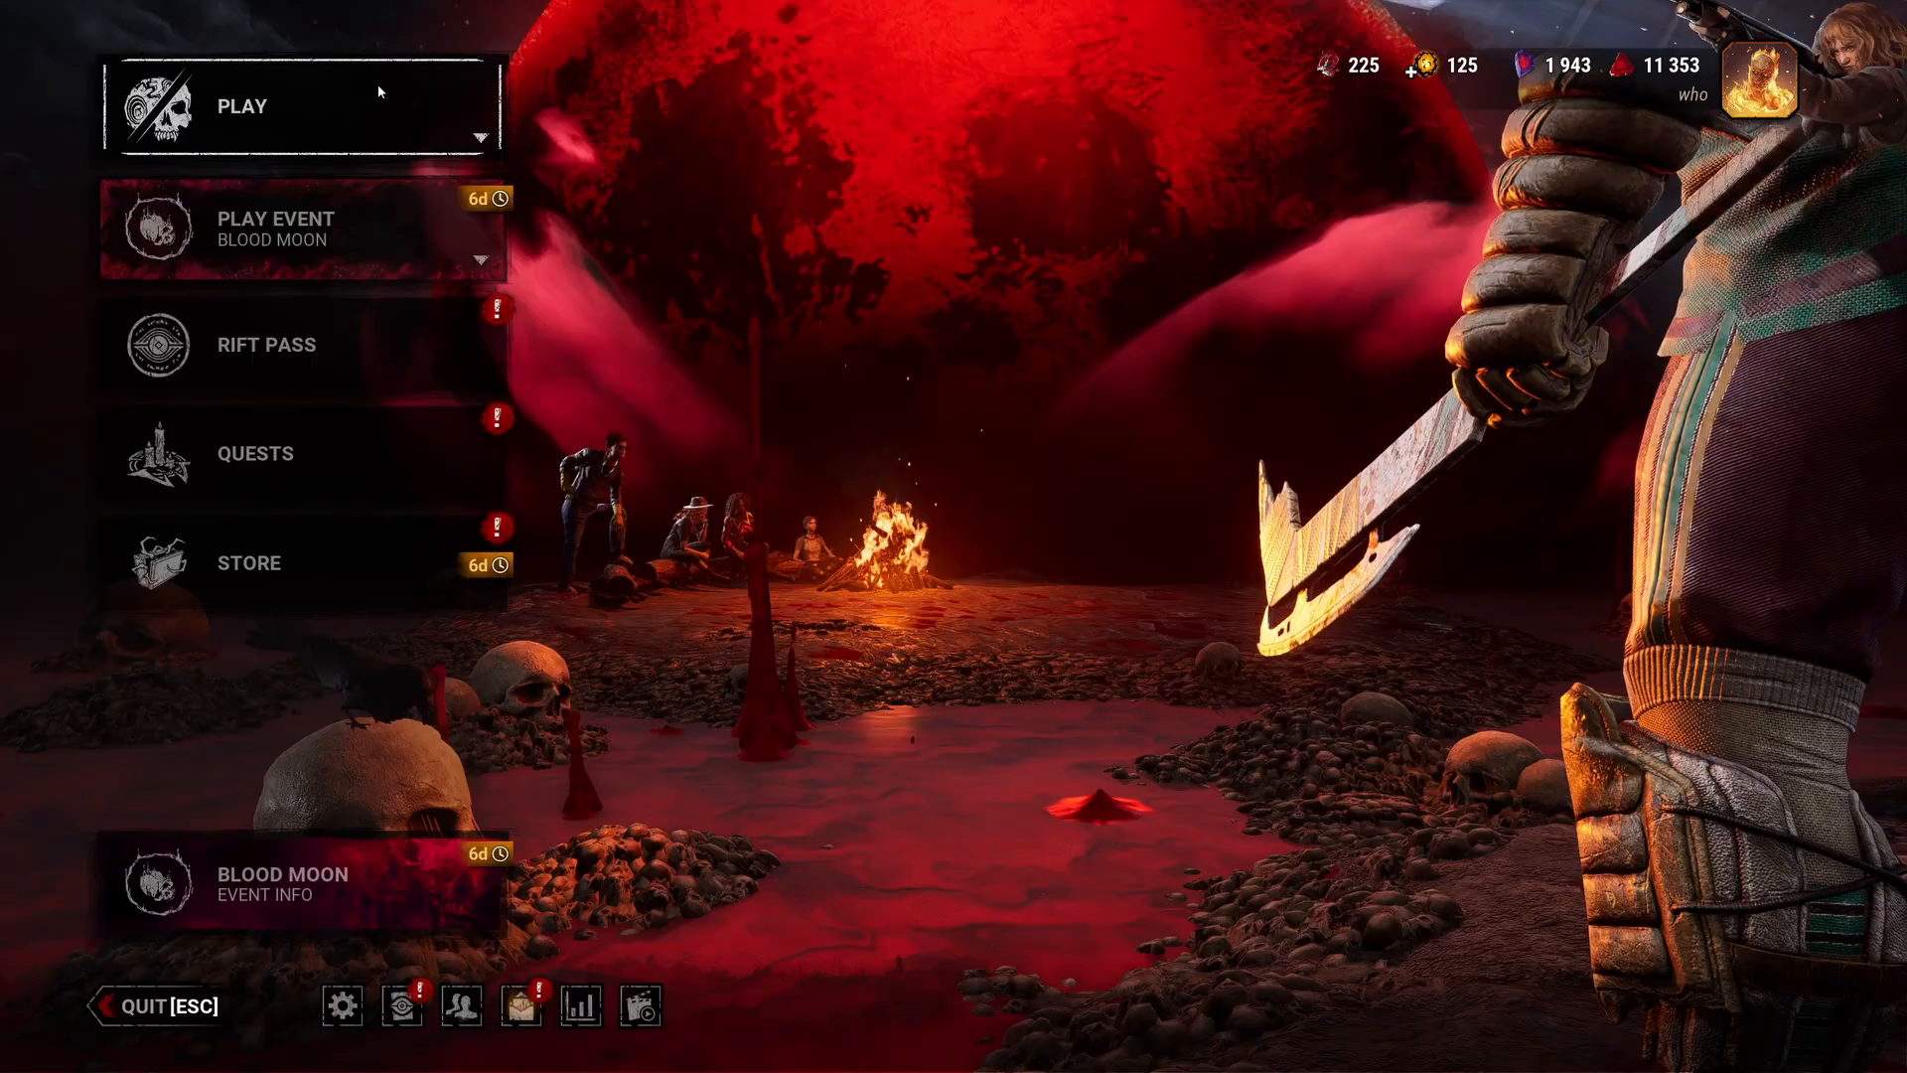
Switch to Dead by Daylight, start the Kill the Bots tutorial match, and return to OBS
click(375, 89)
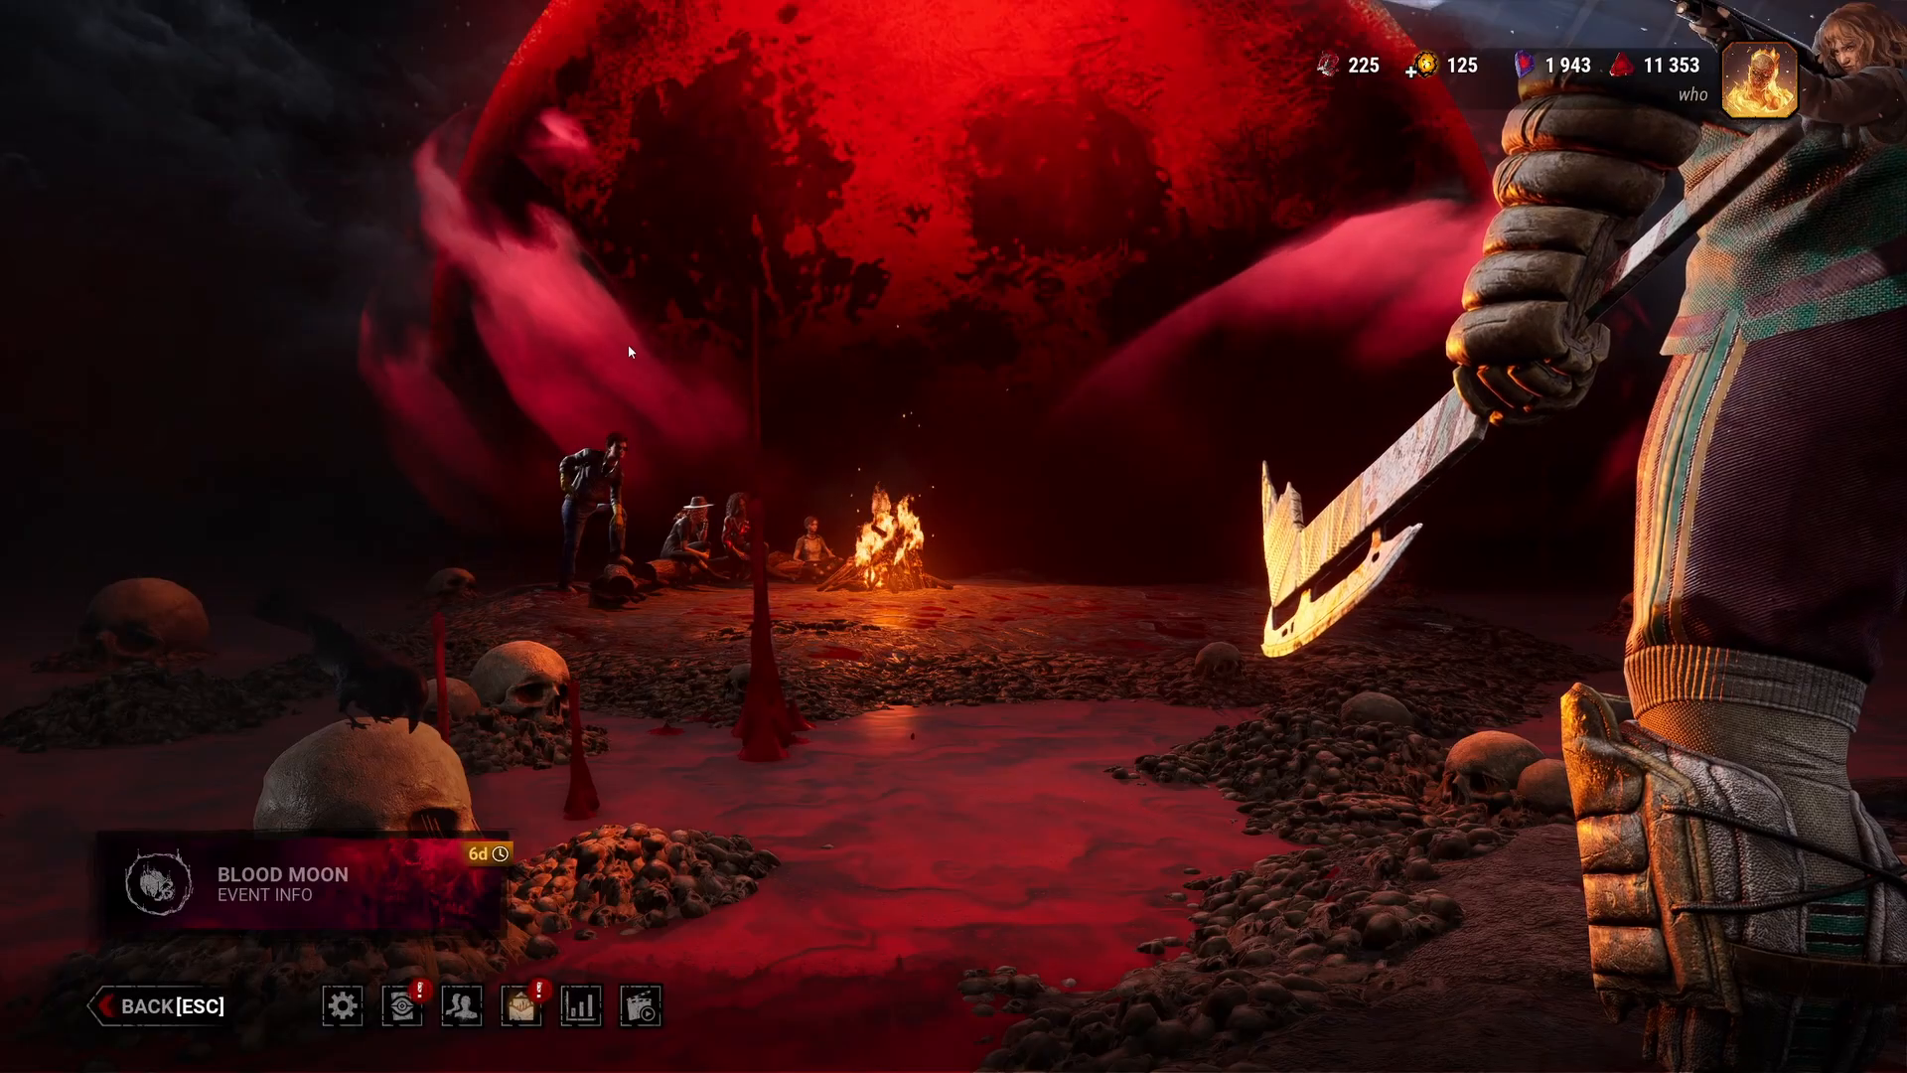
click(398, 442)
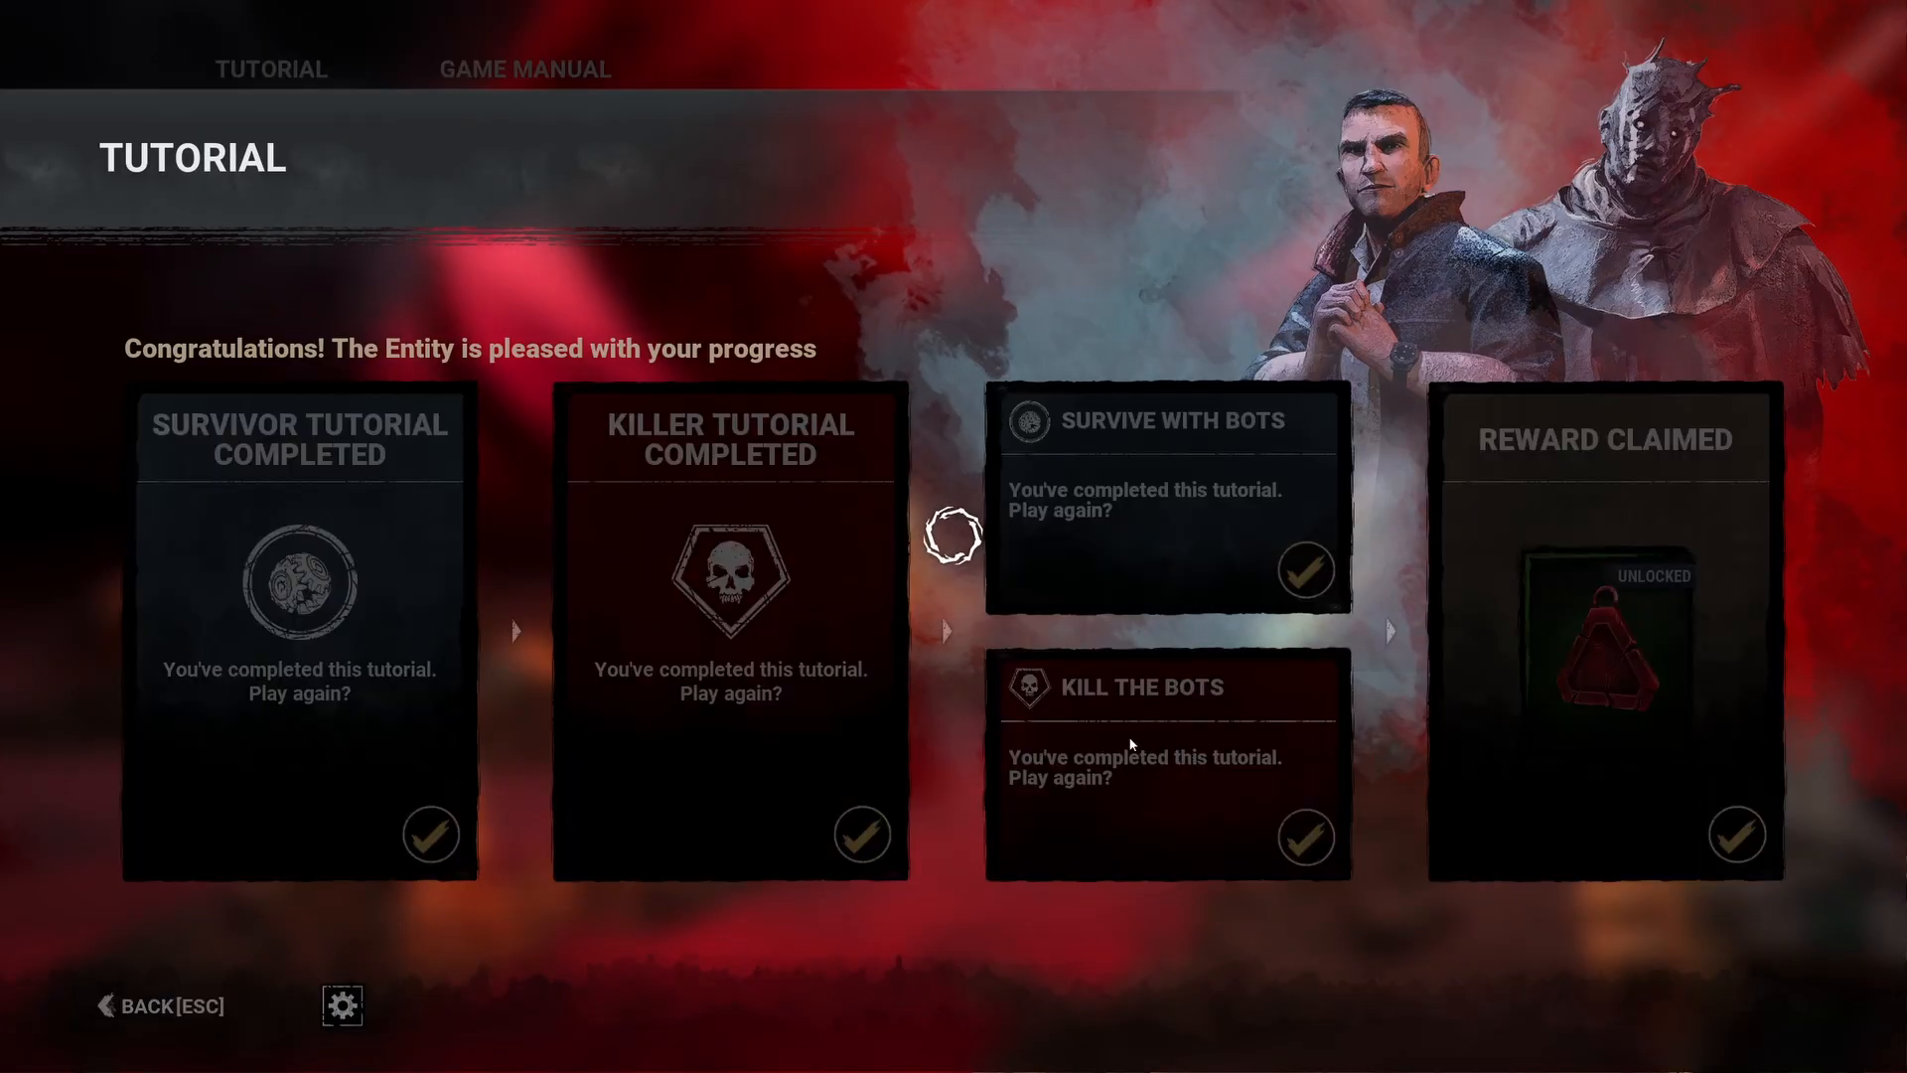
click(1167, 782)
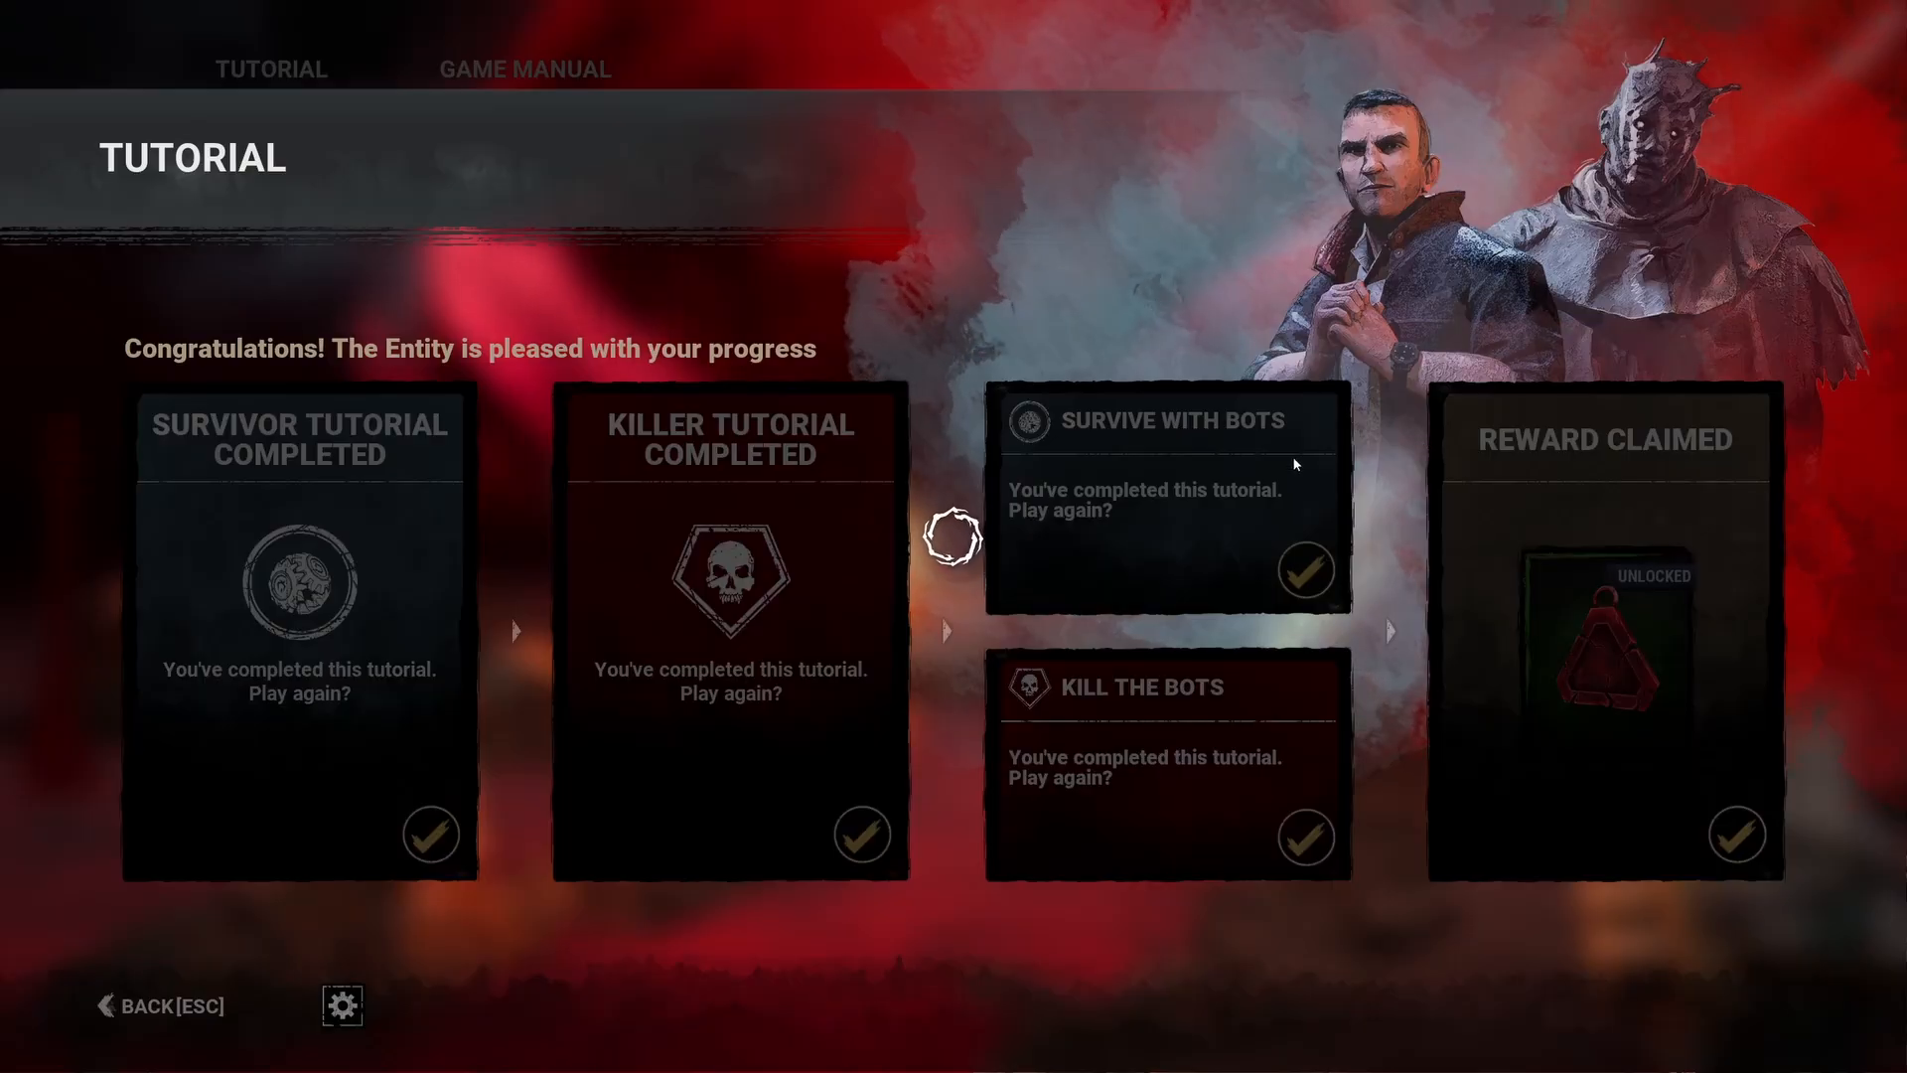
key(super)
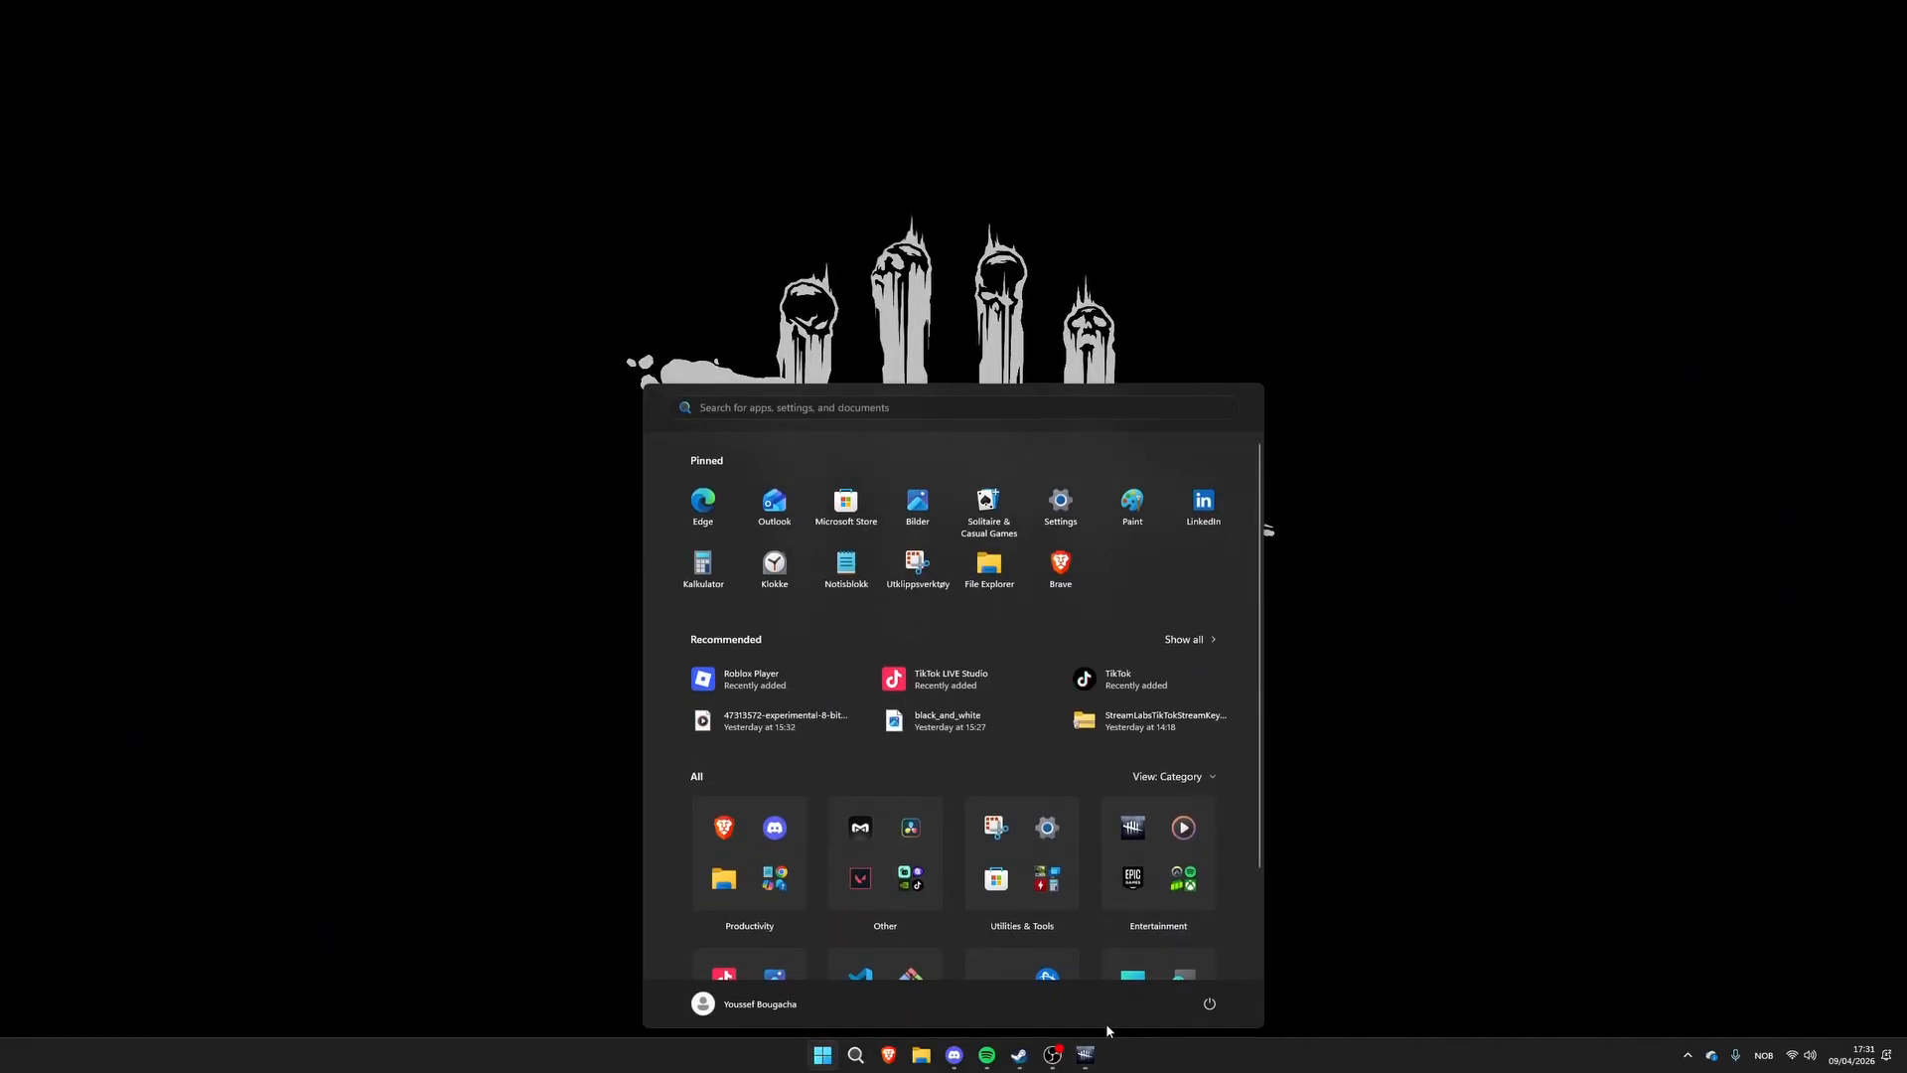
click(1052, 1055)
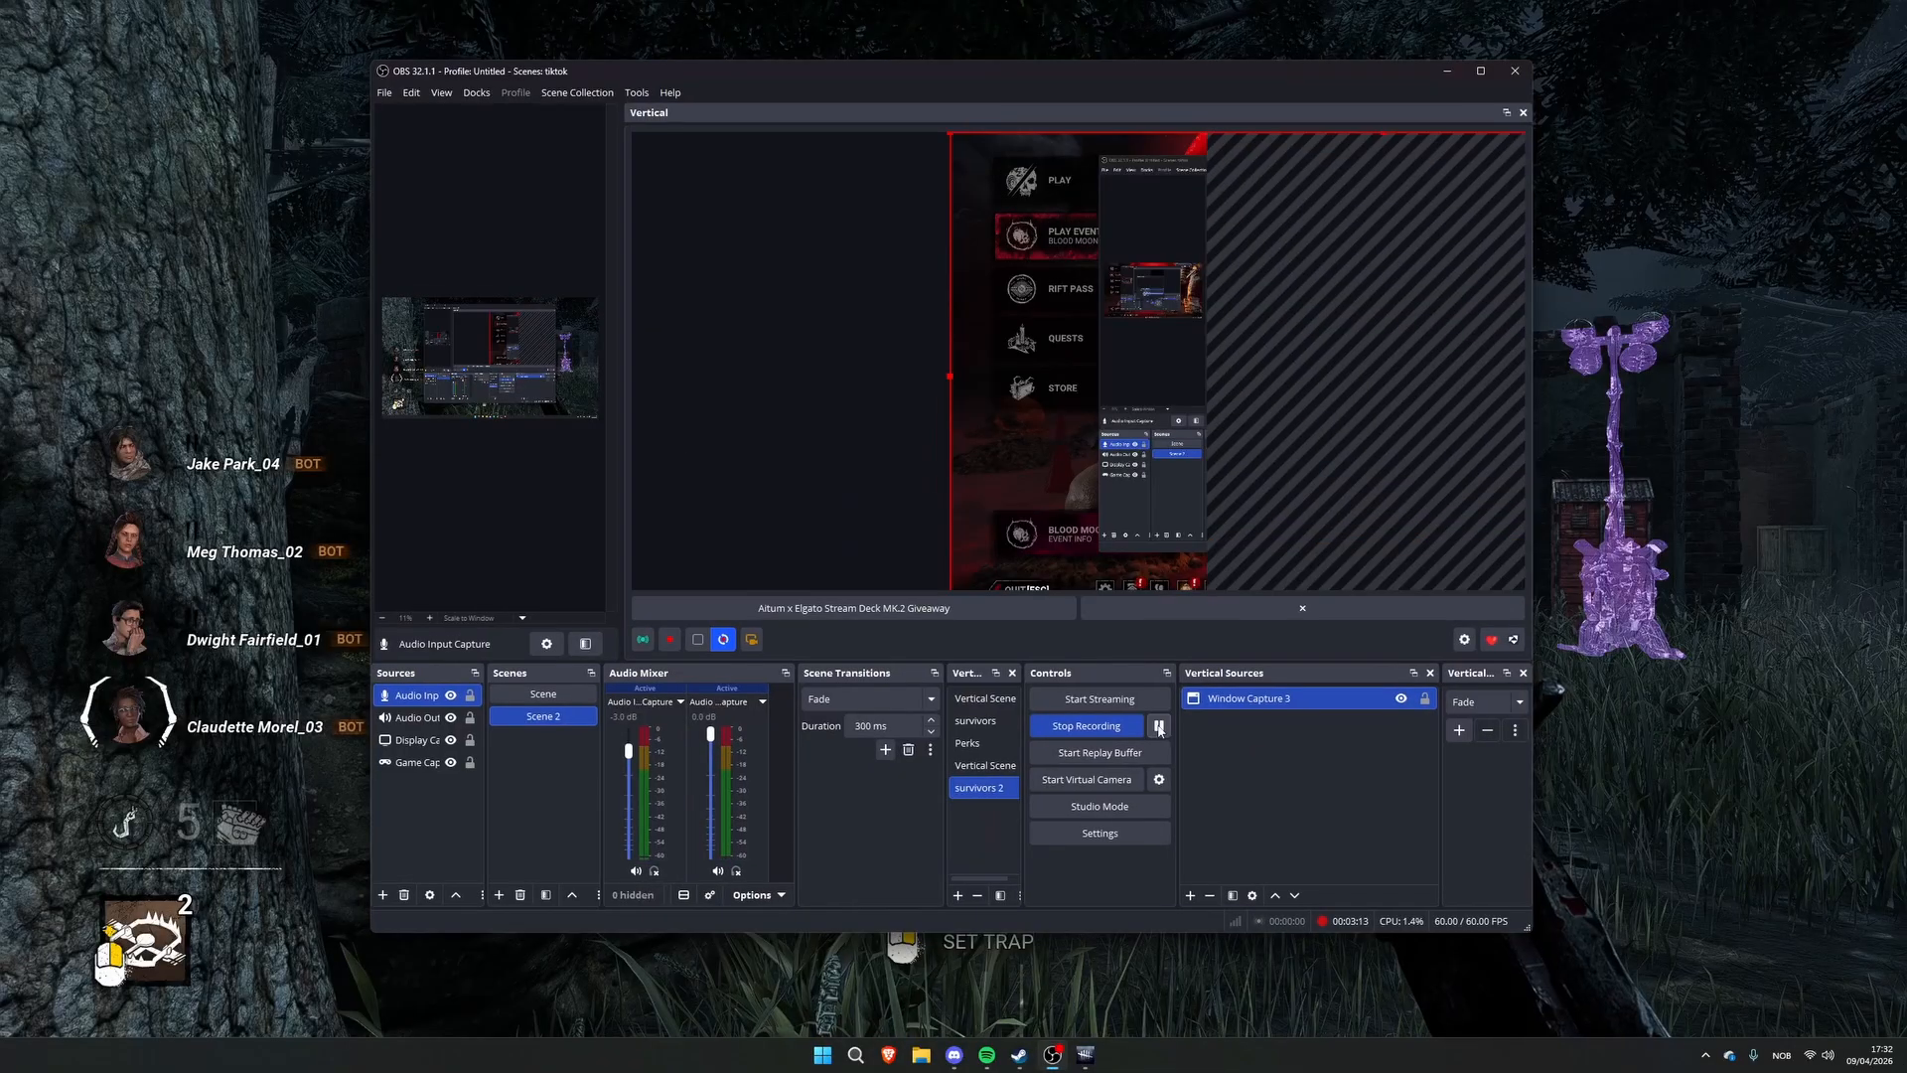
Set the window capture source's capture method to Windows 10 (1903 and up)
drag(1068, 445, 985, 445)
drag(1077, 71, 991, 121)
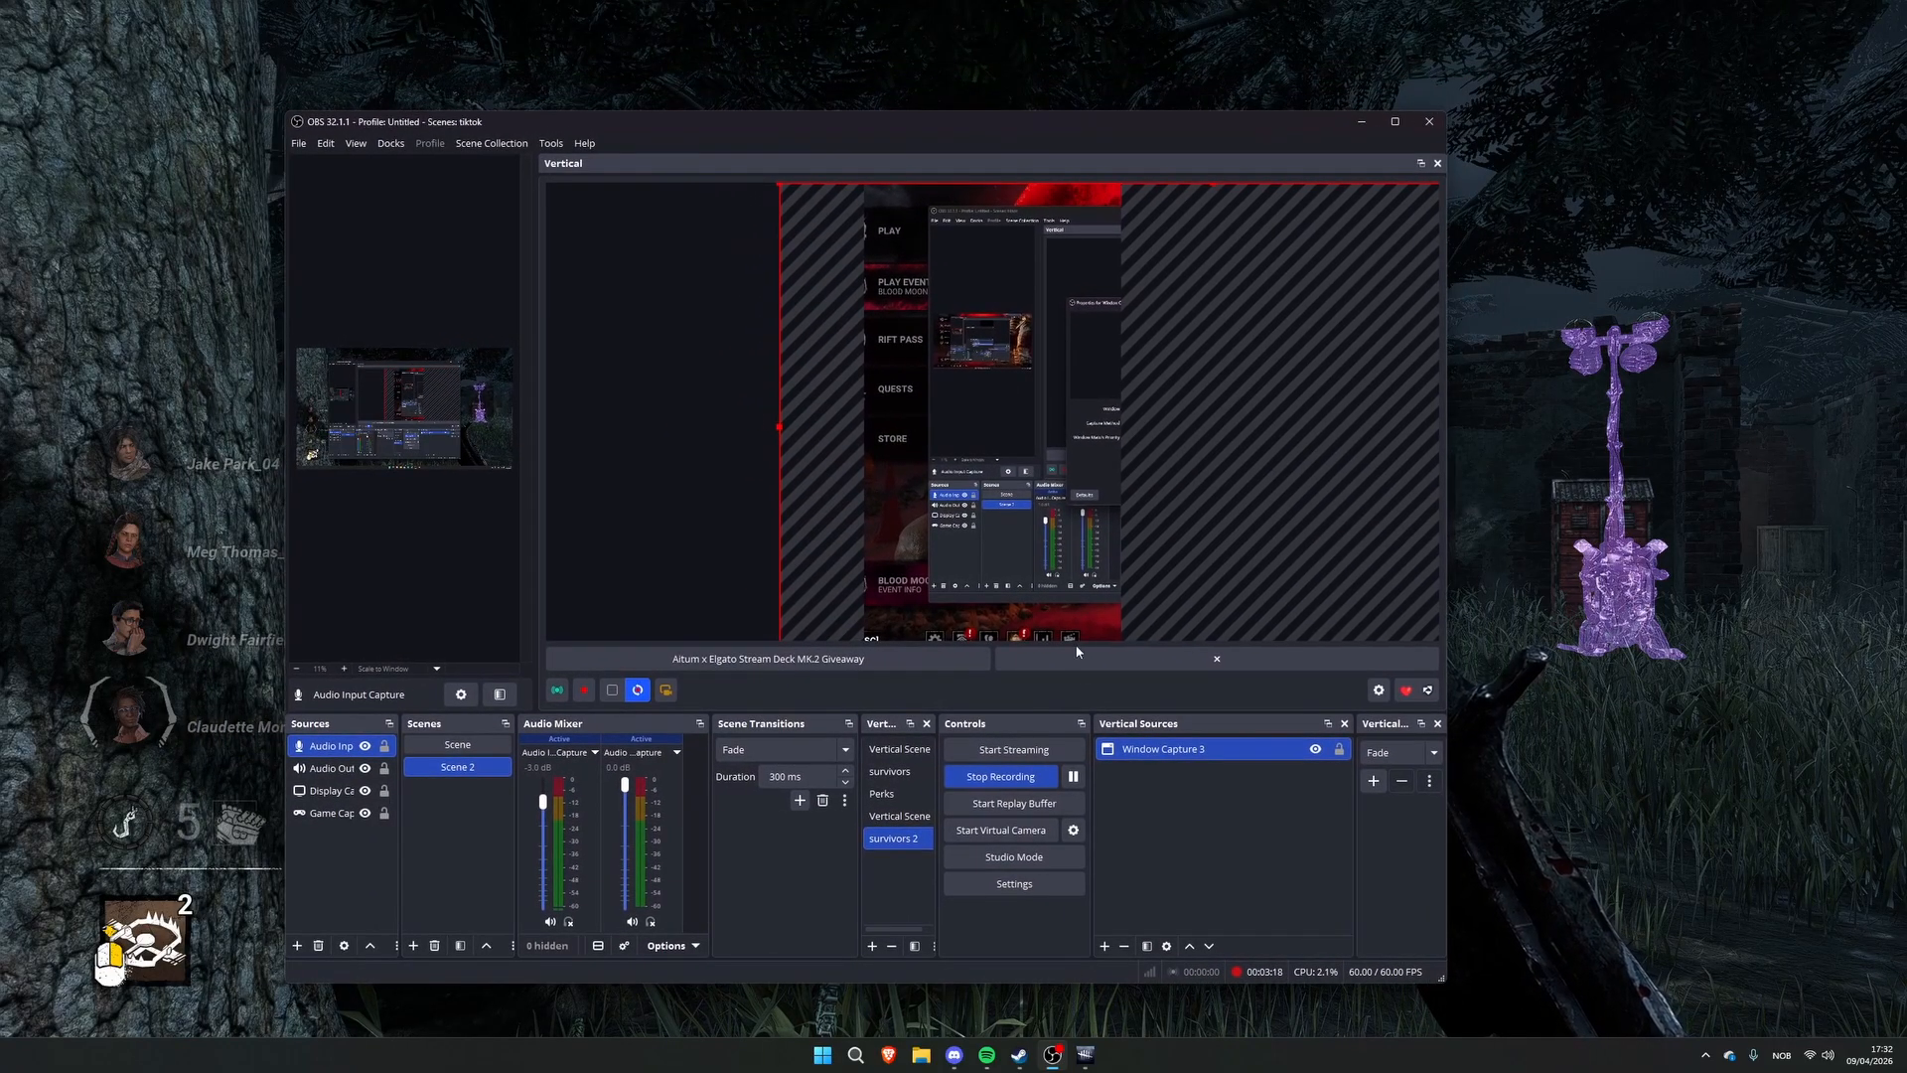
click(1073, 777)
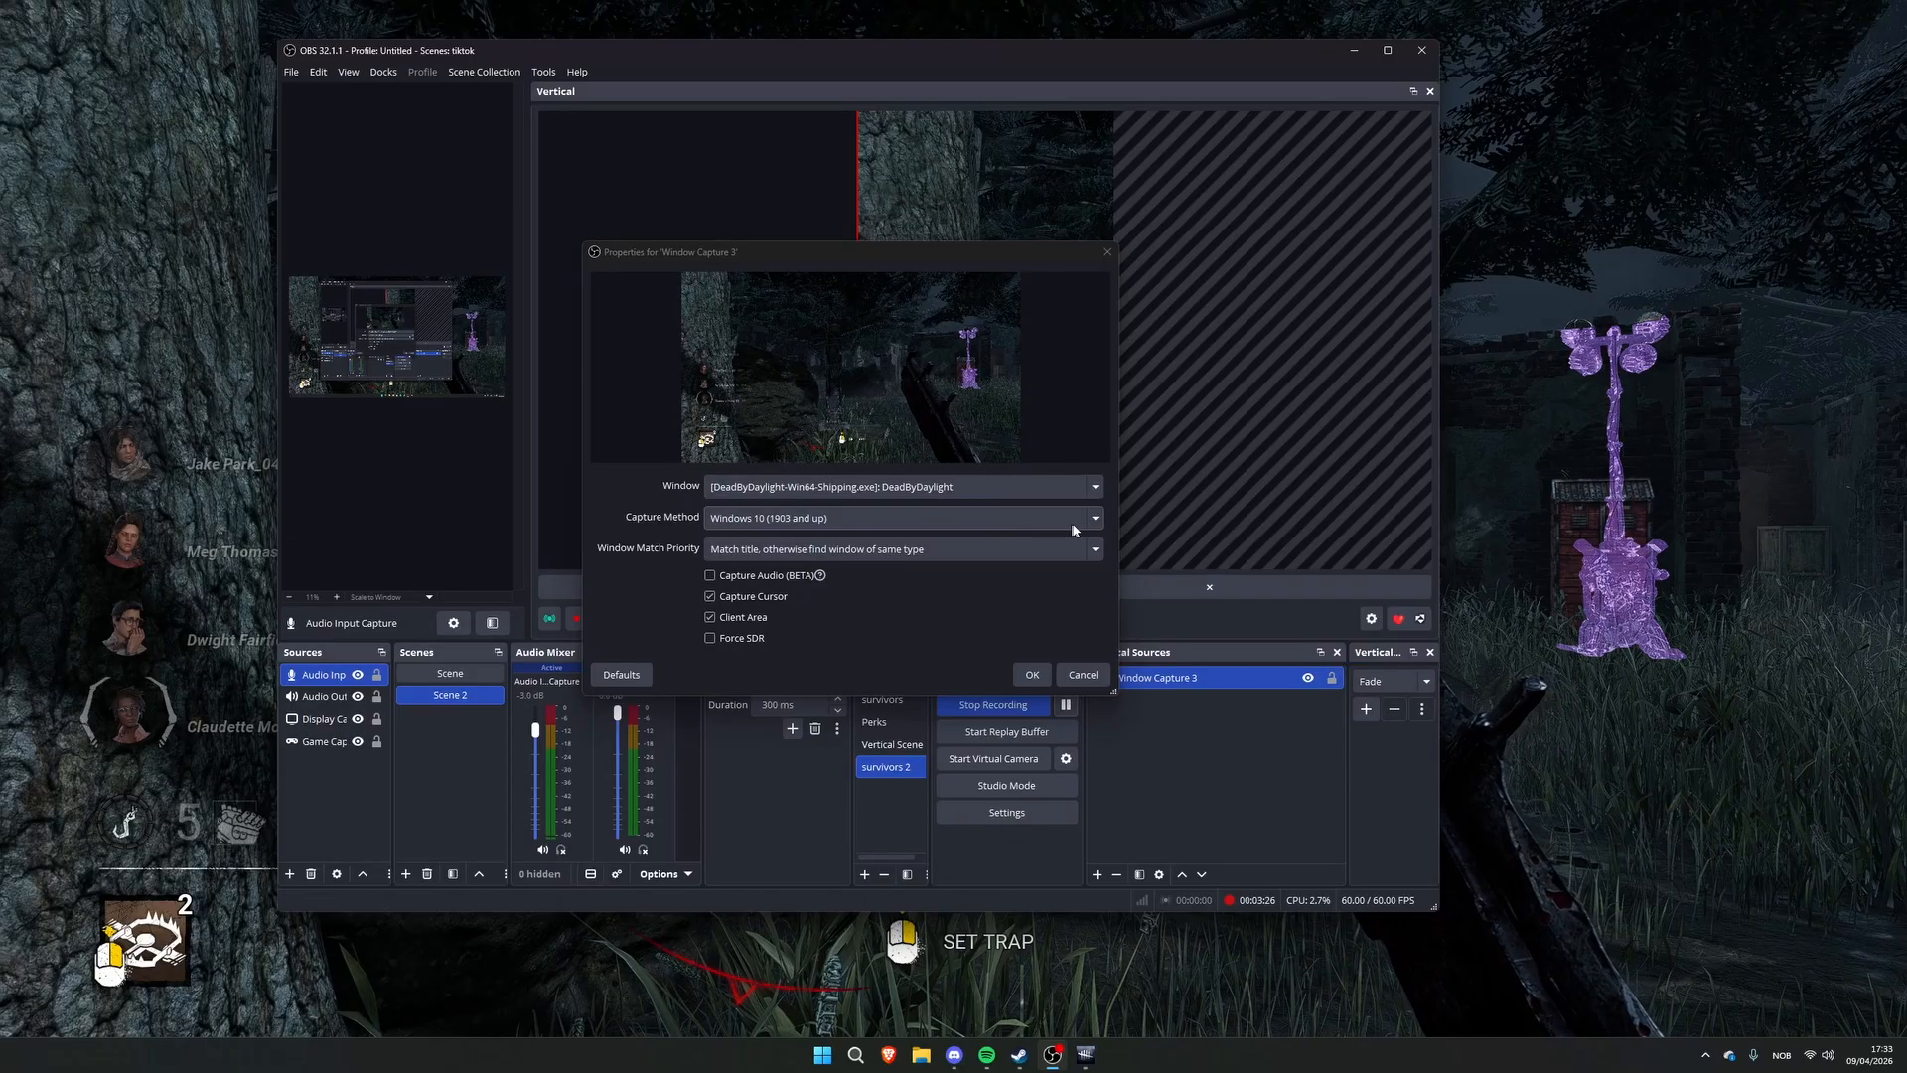
click(1096, 519)
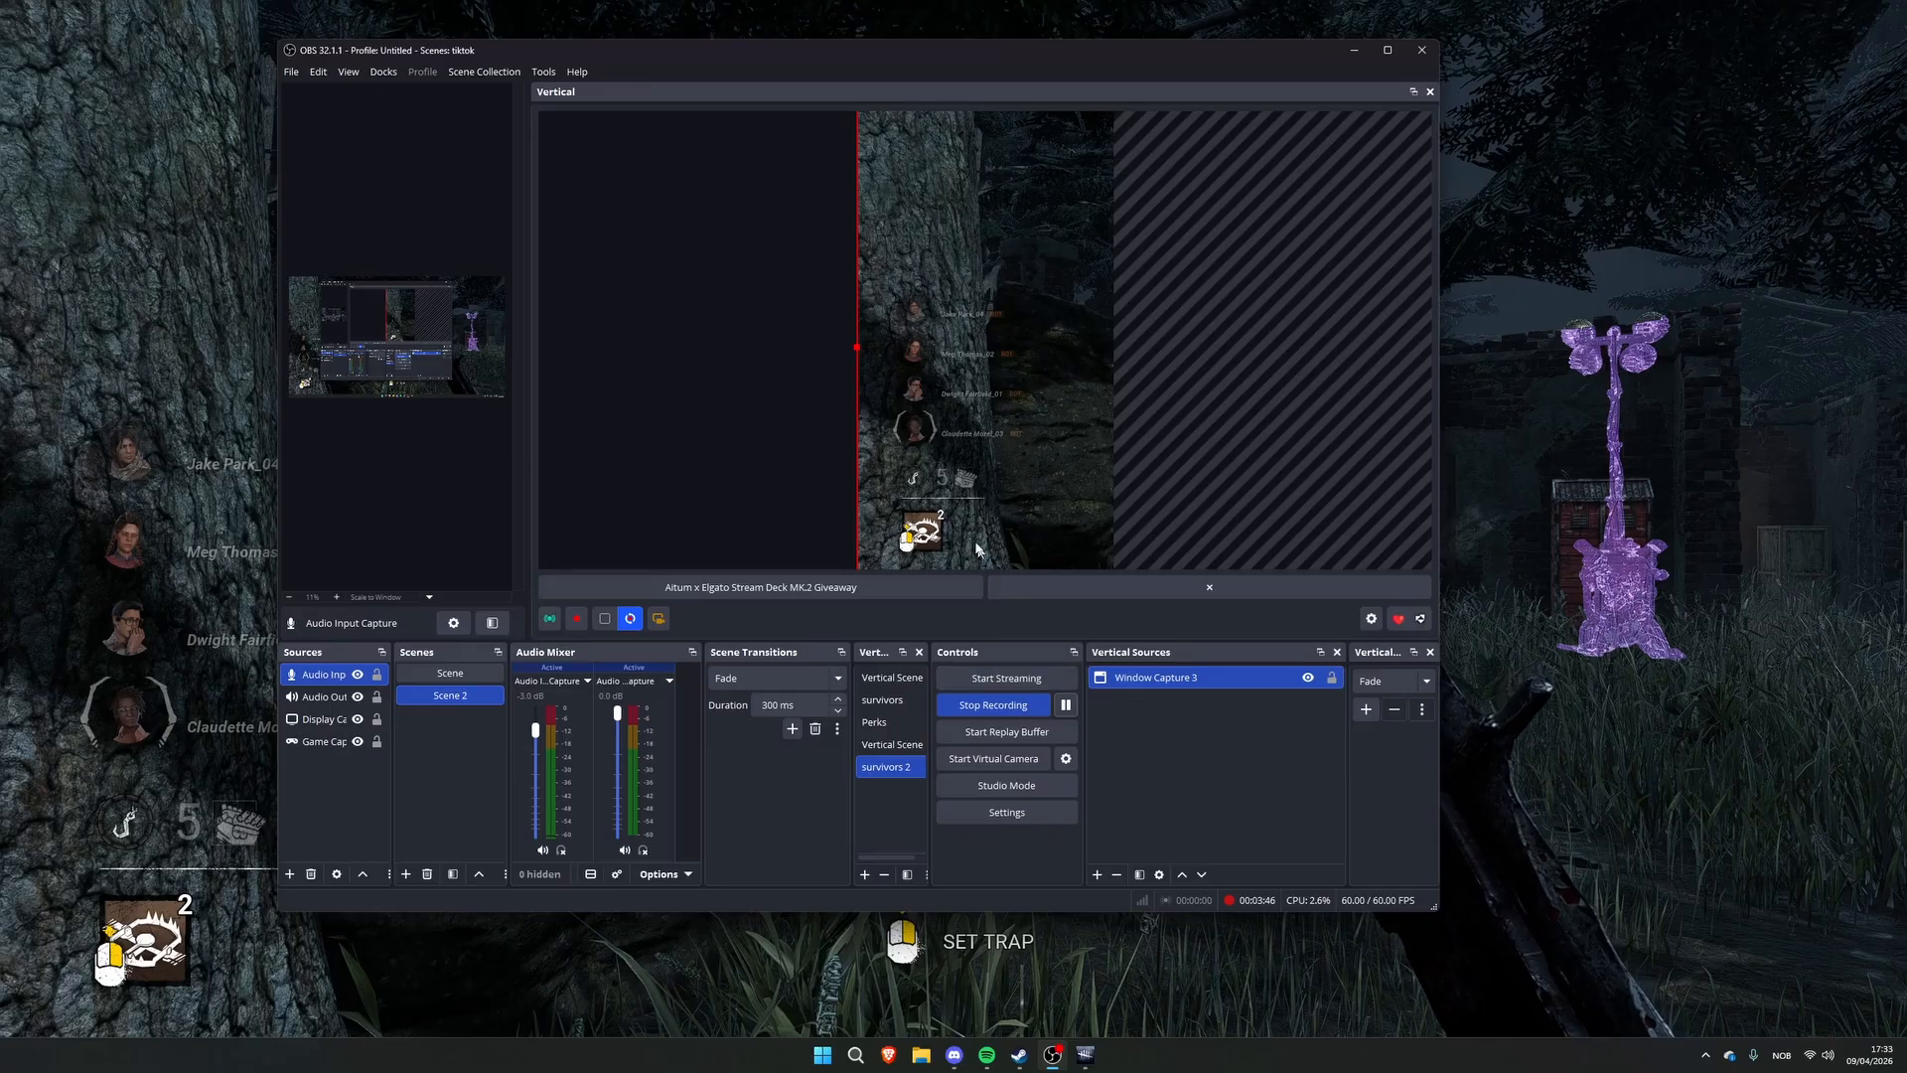
Add an Advanced Mask effect filter to the window capture source and choose Alpha Mask as its mask effect
right_click(1166, 684)
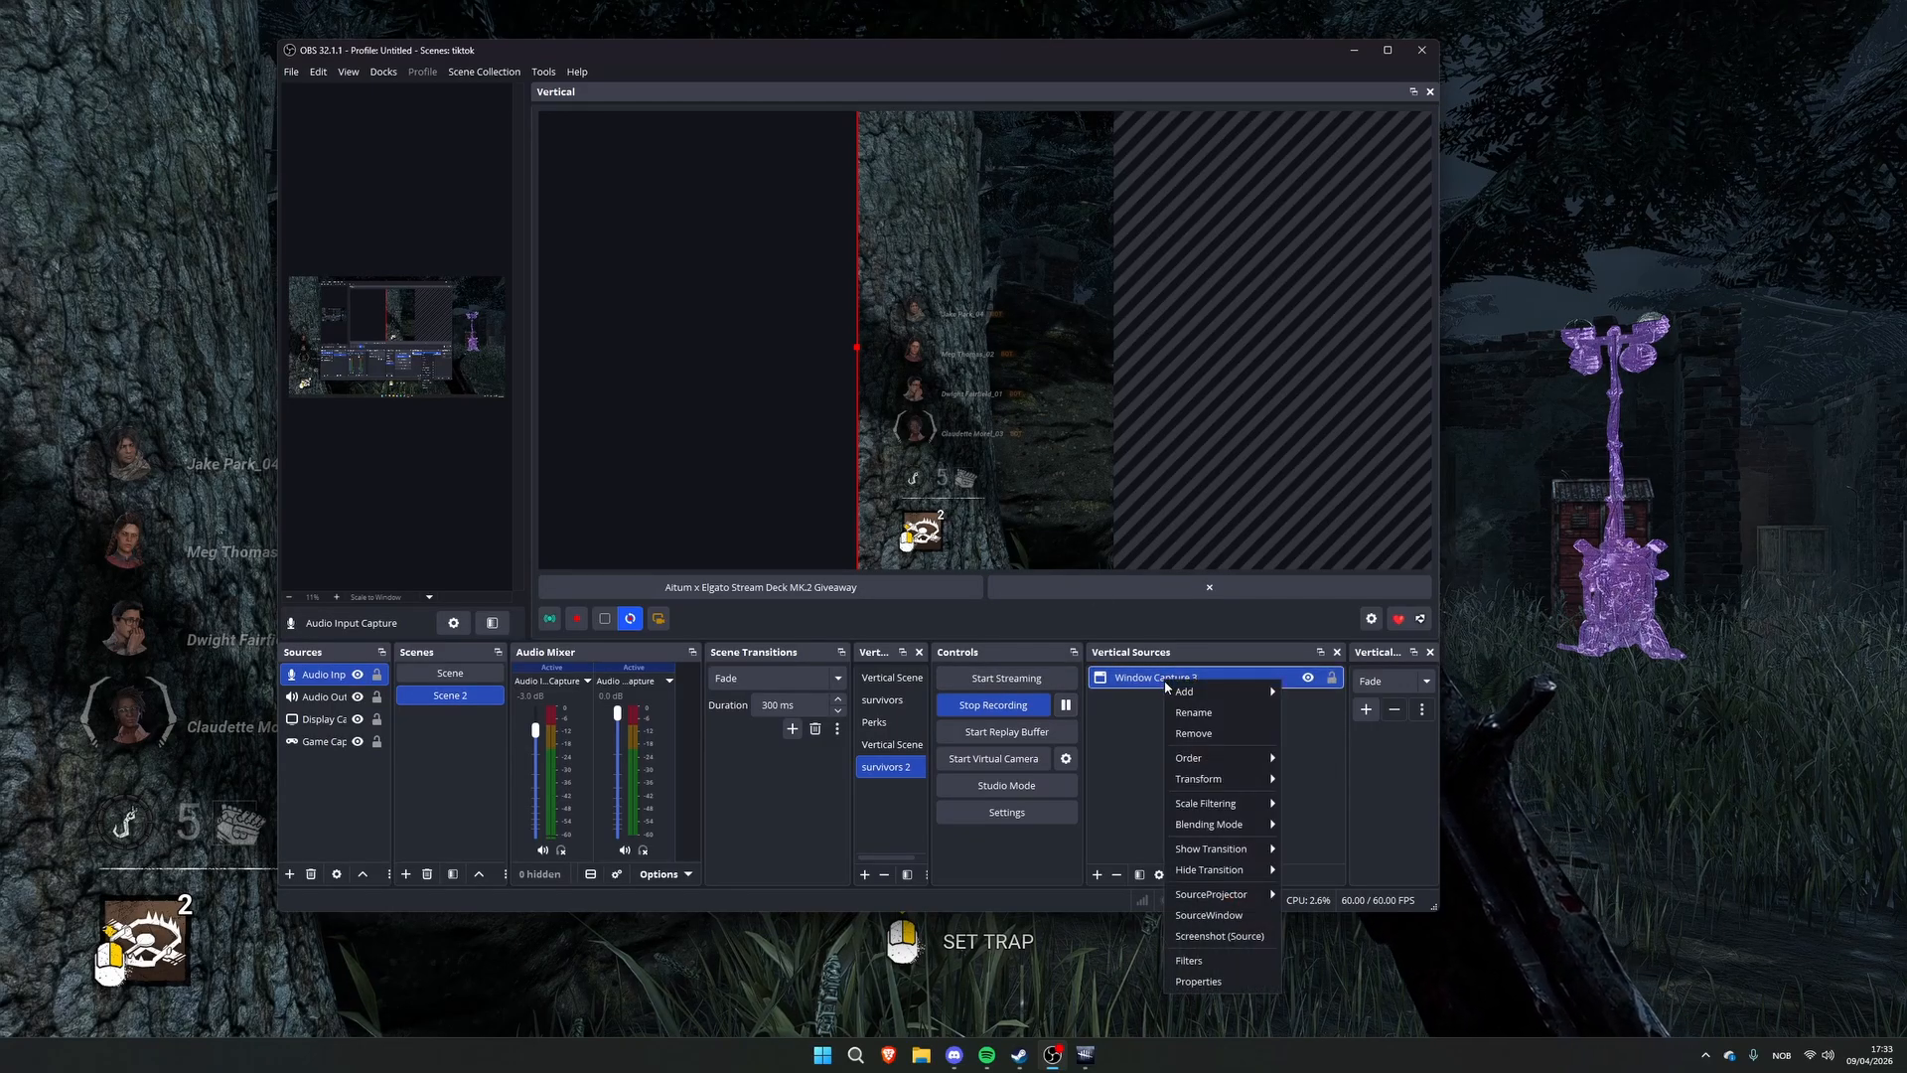
click(1192, 960)
click(548, 731)
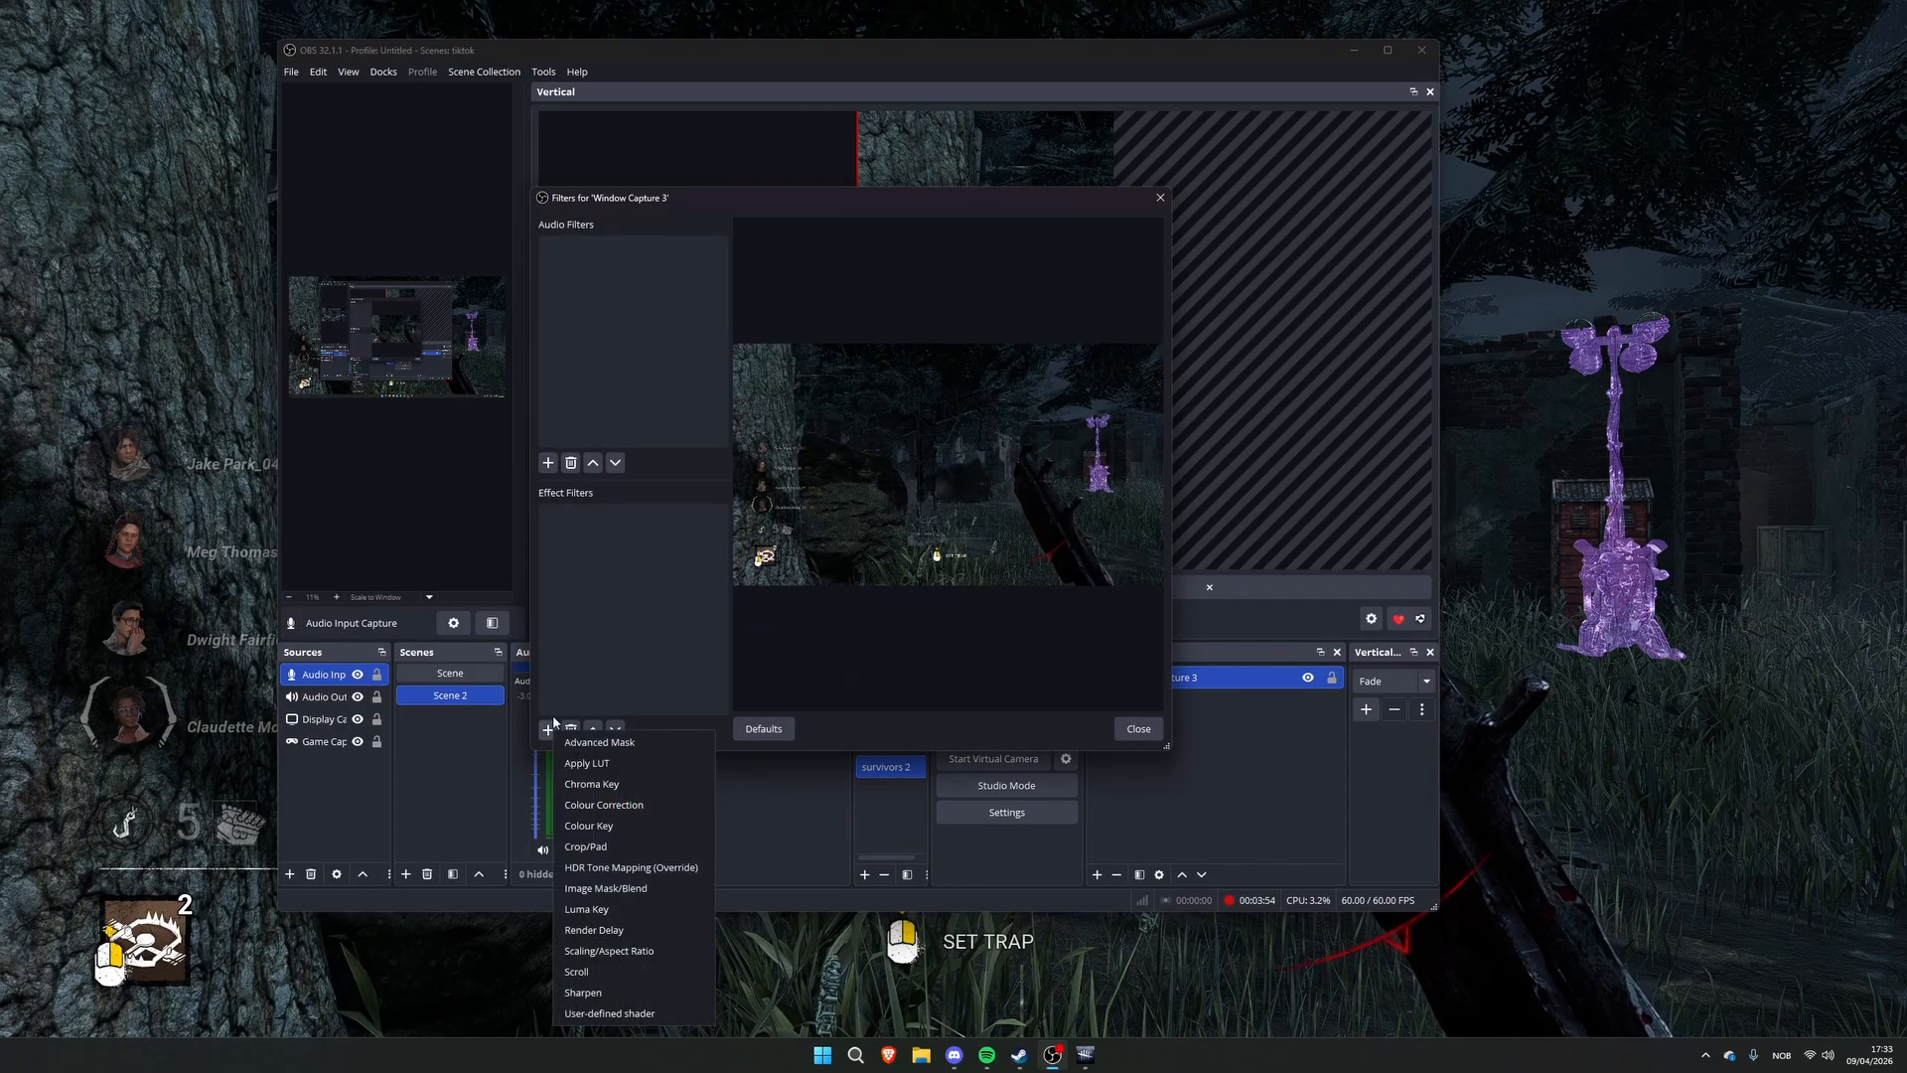
click(644, 743)
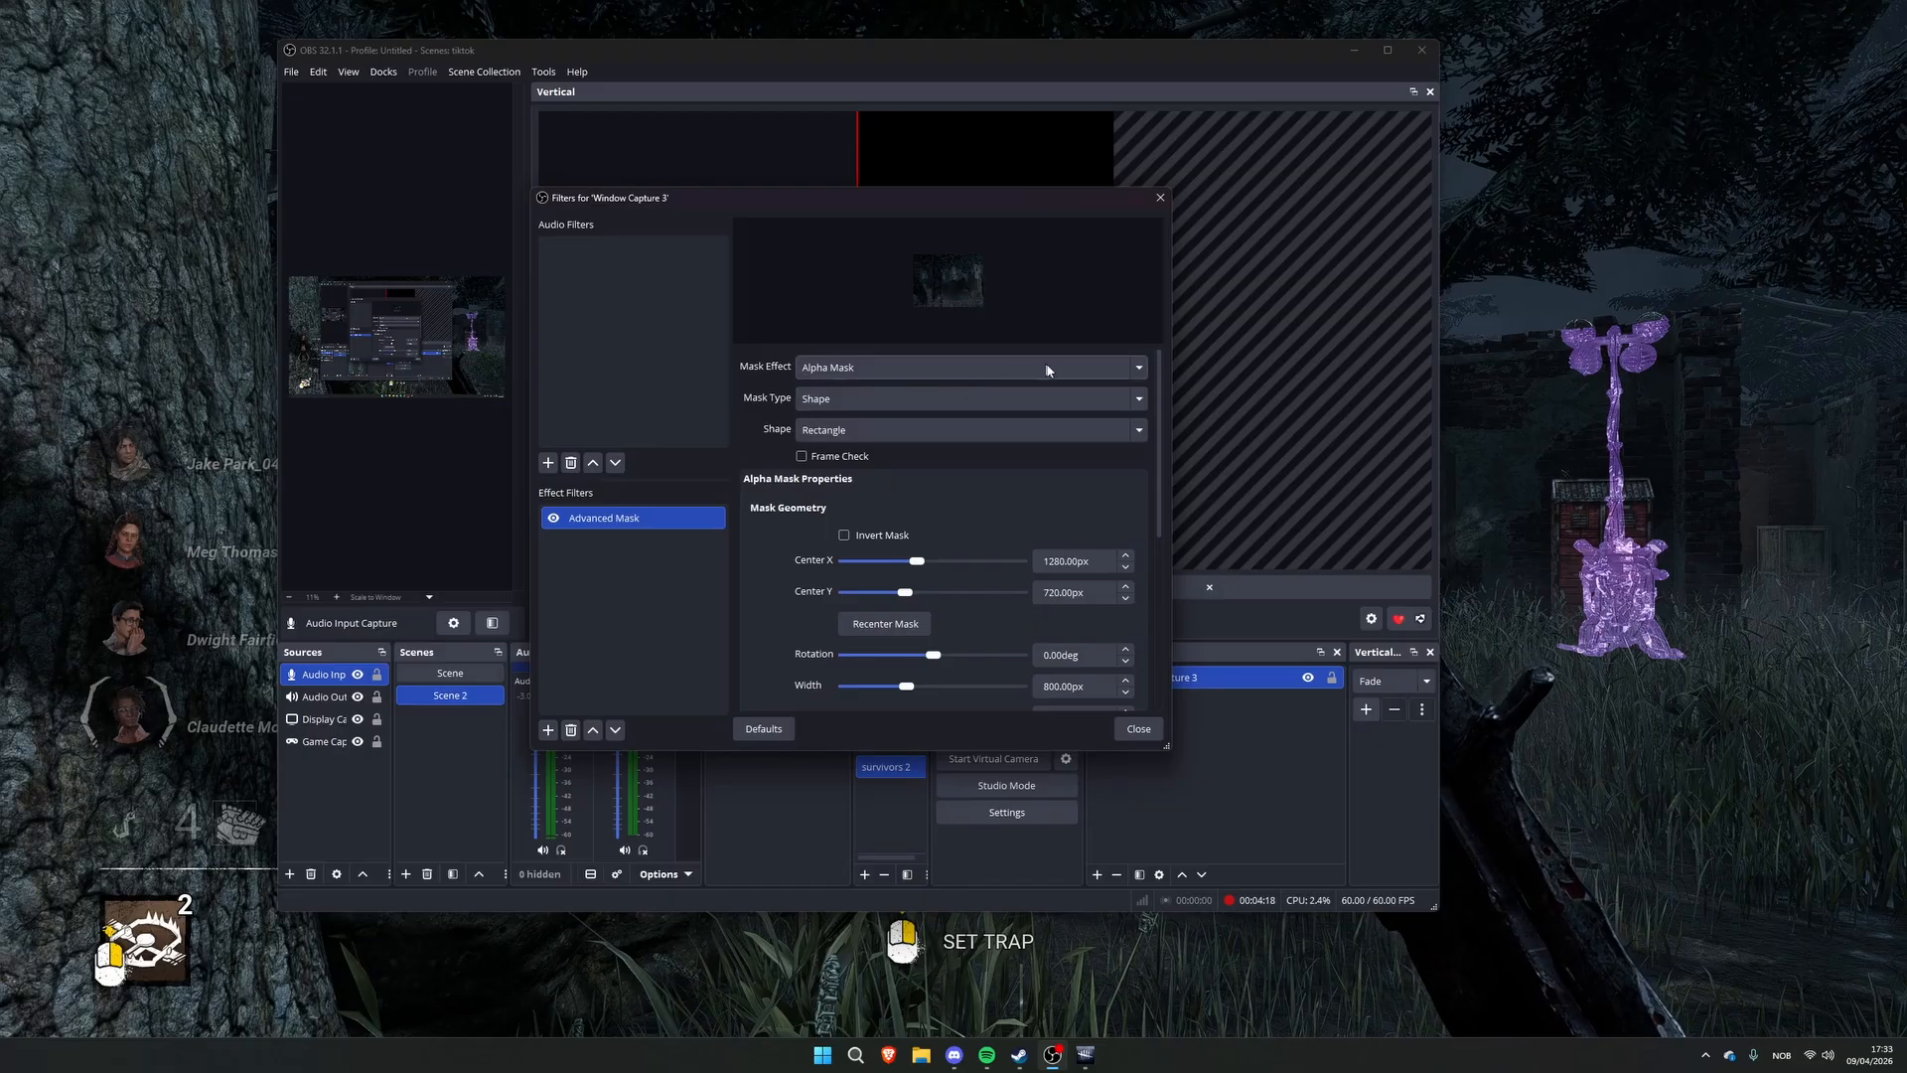
click(1131, 377)
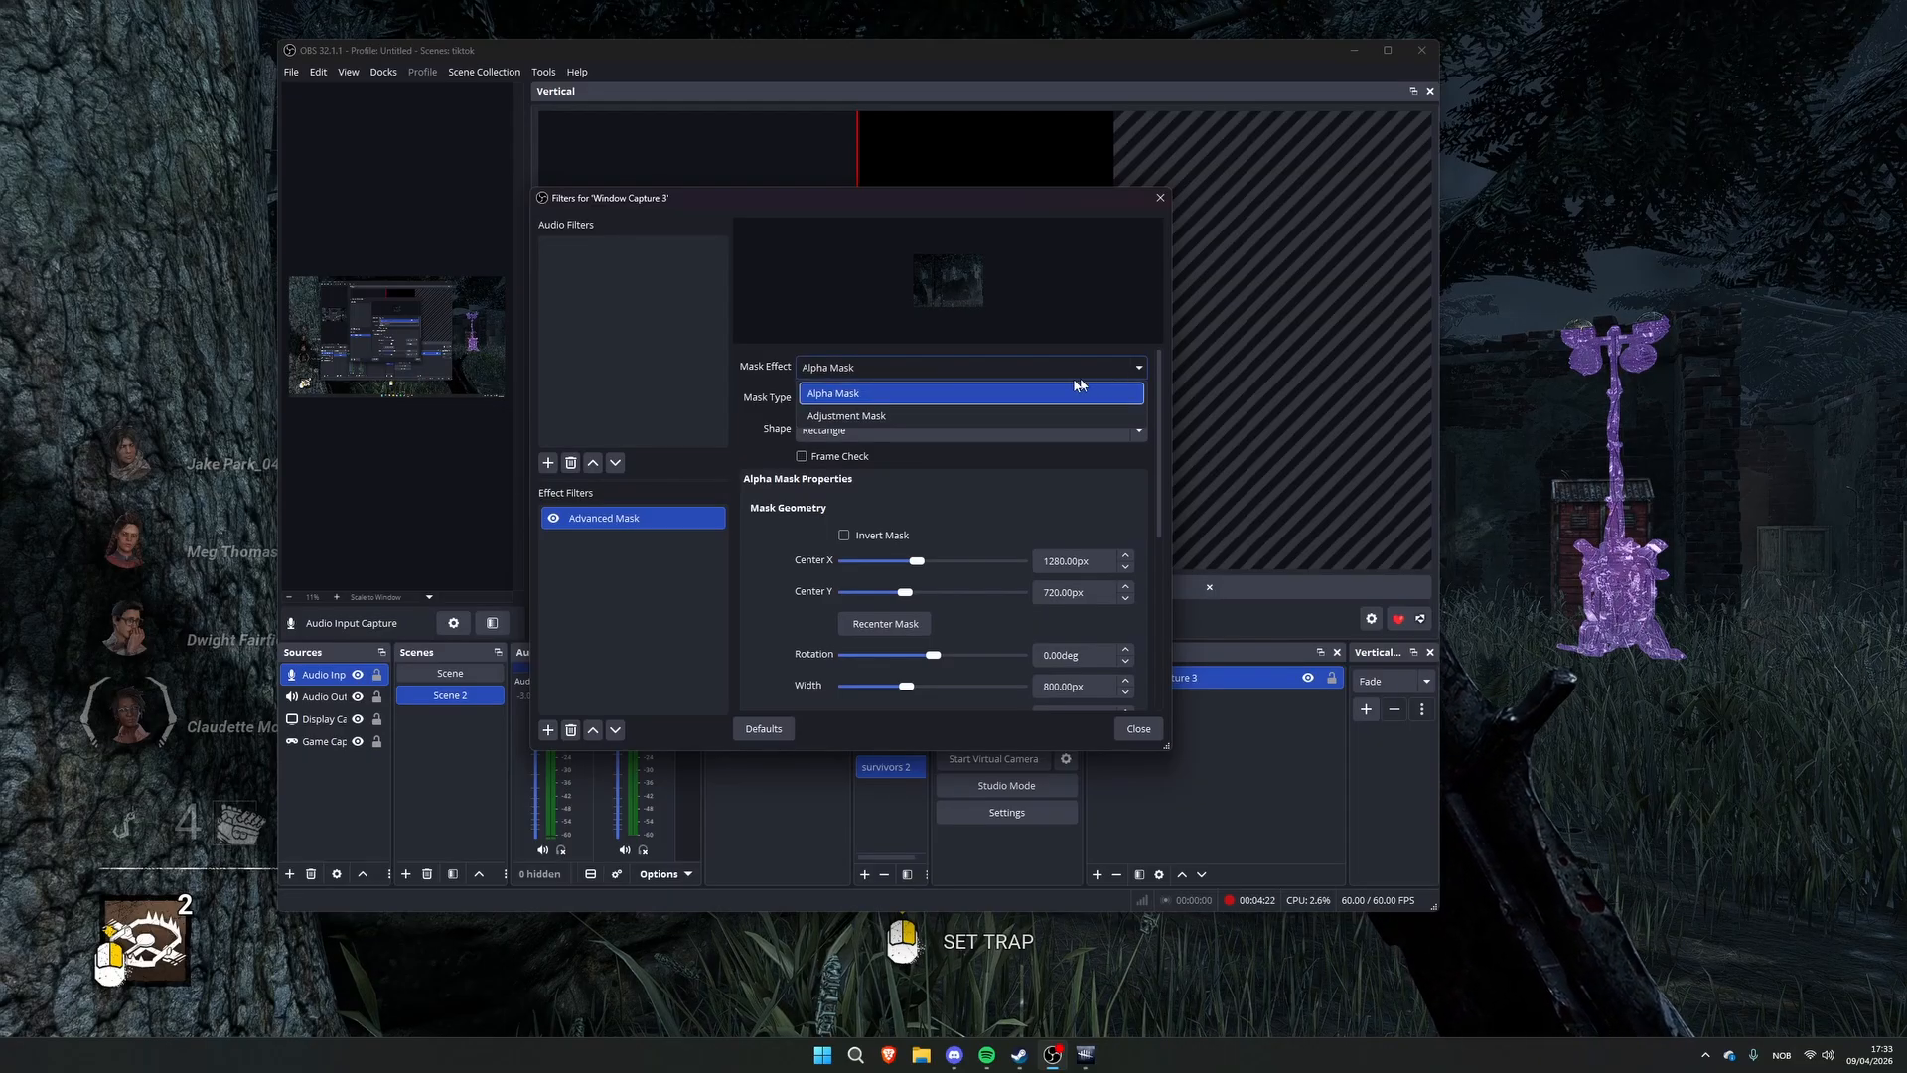
click(1031, 393)
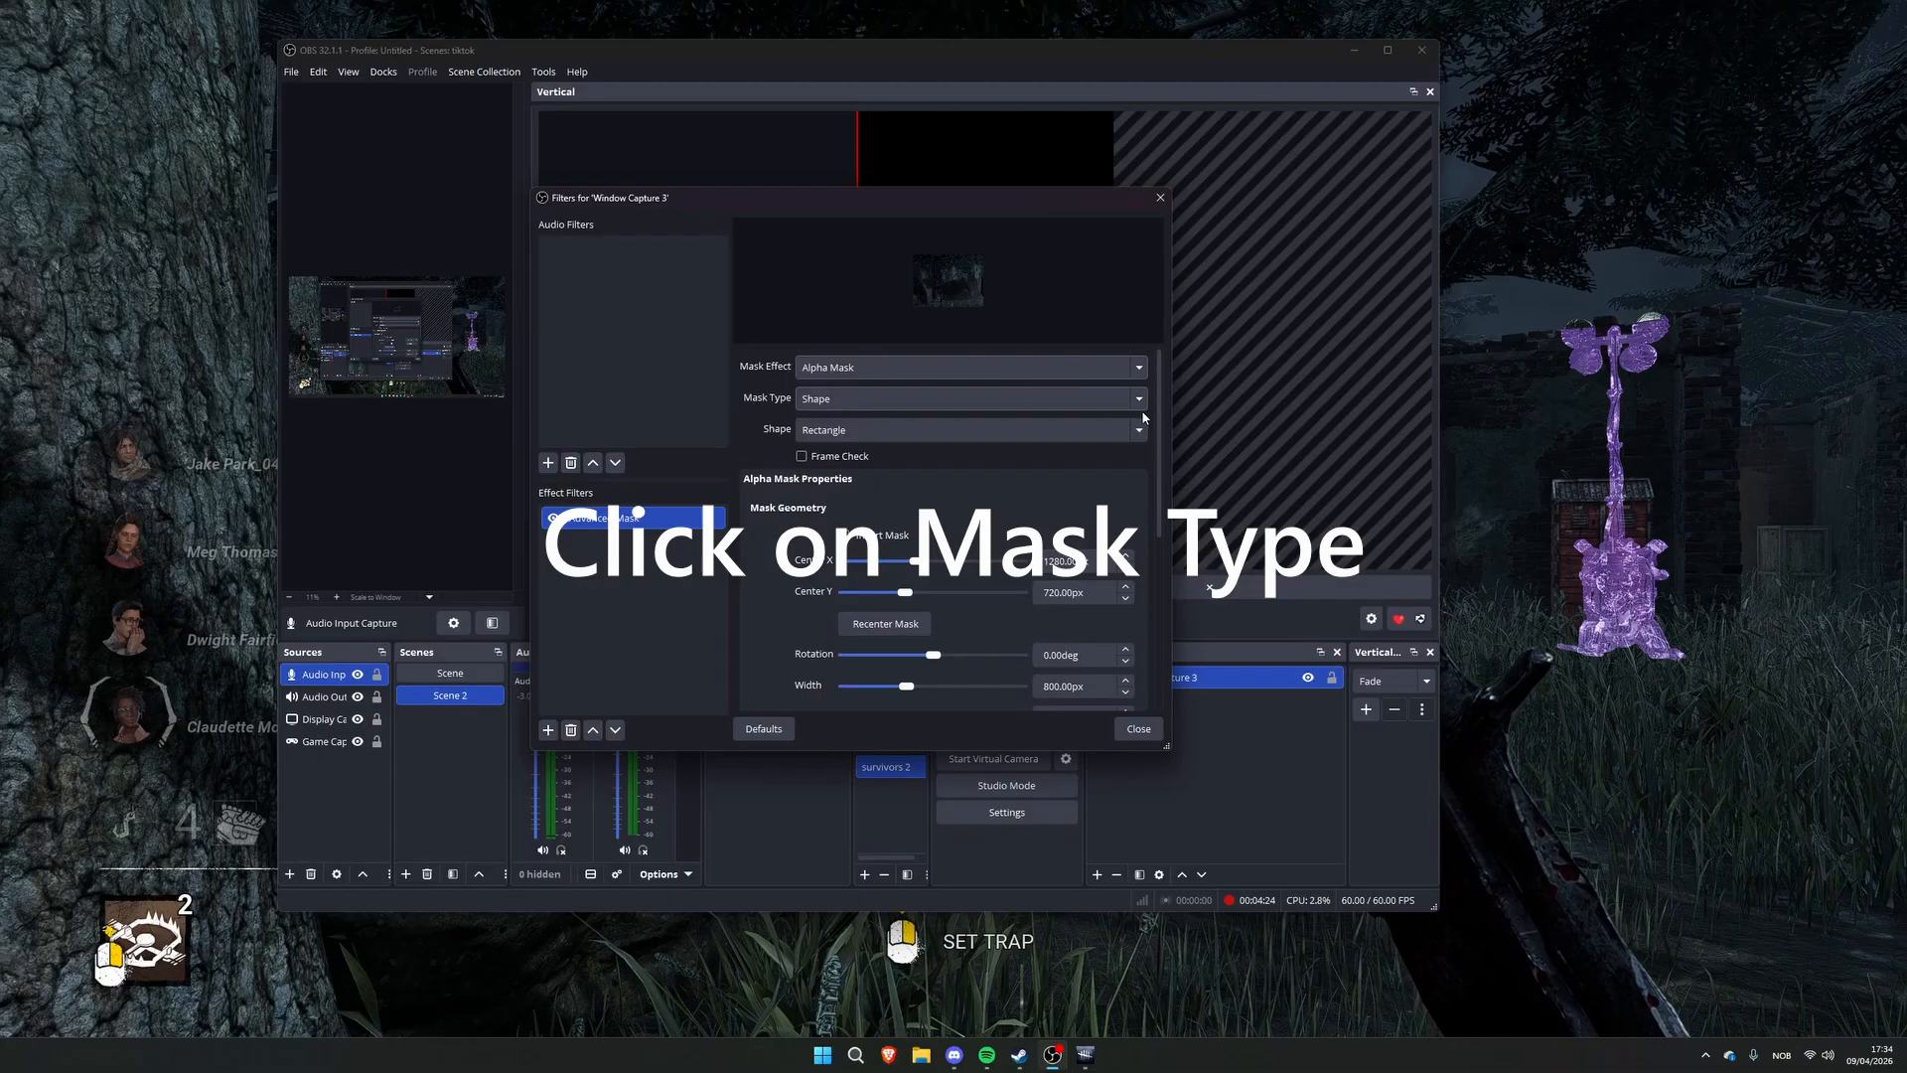
Set the Advanced Mask filter's mask type to Image and load Survivor_and_Power_Mask_DBD.png as the mask image
click(1131, 440)
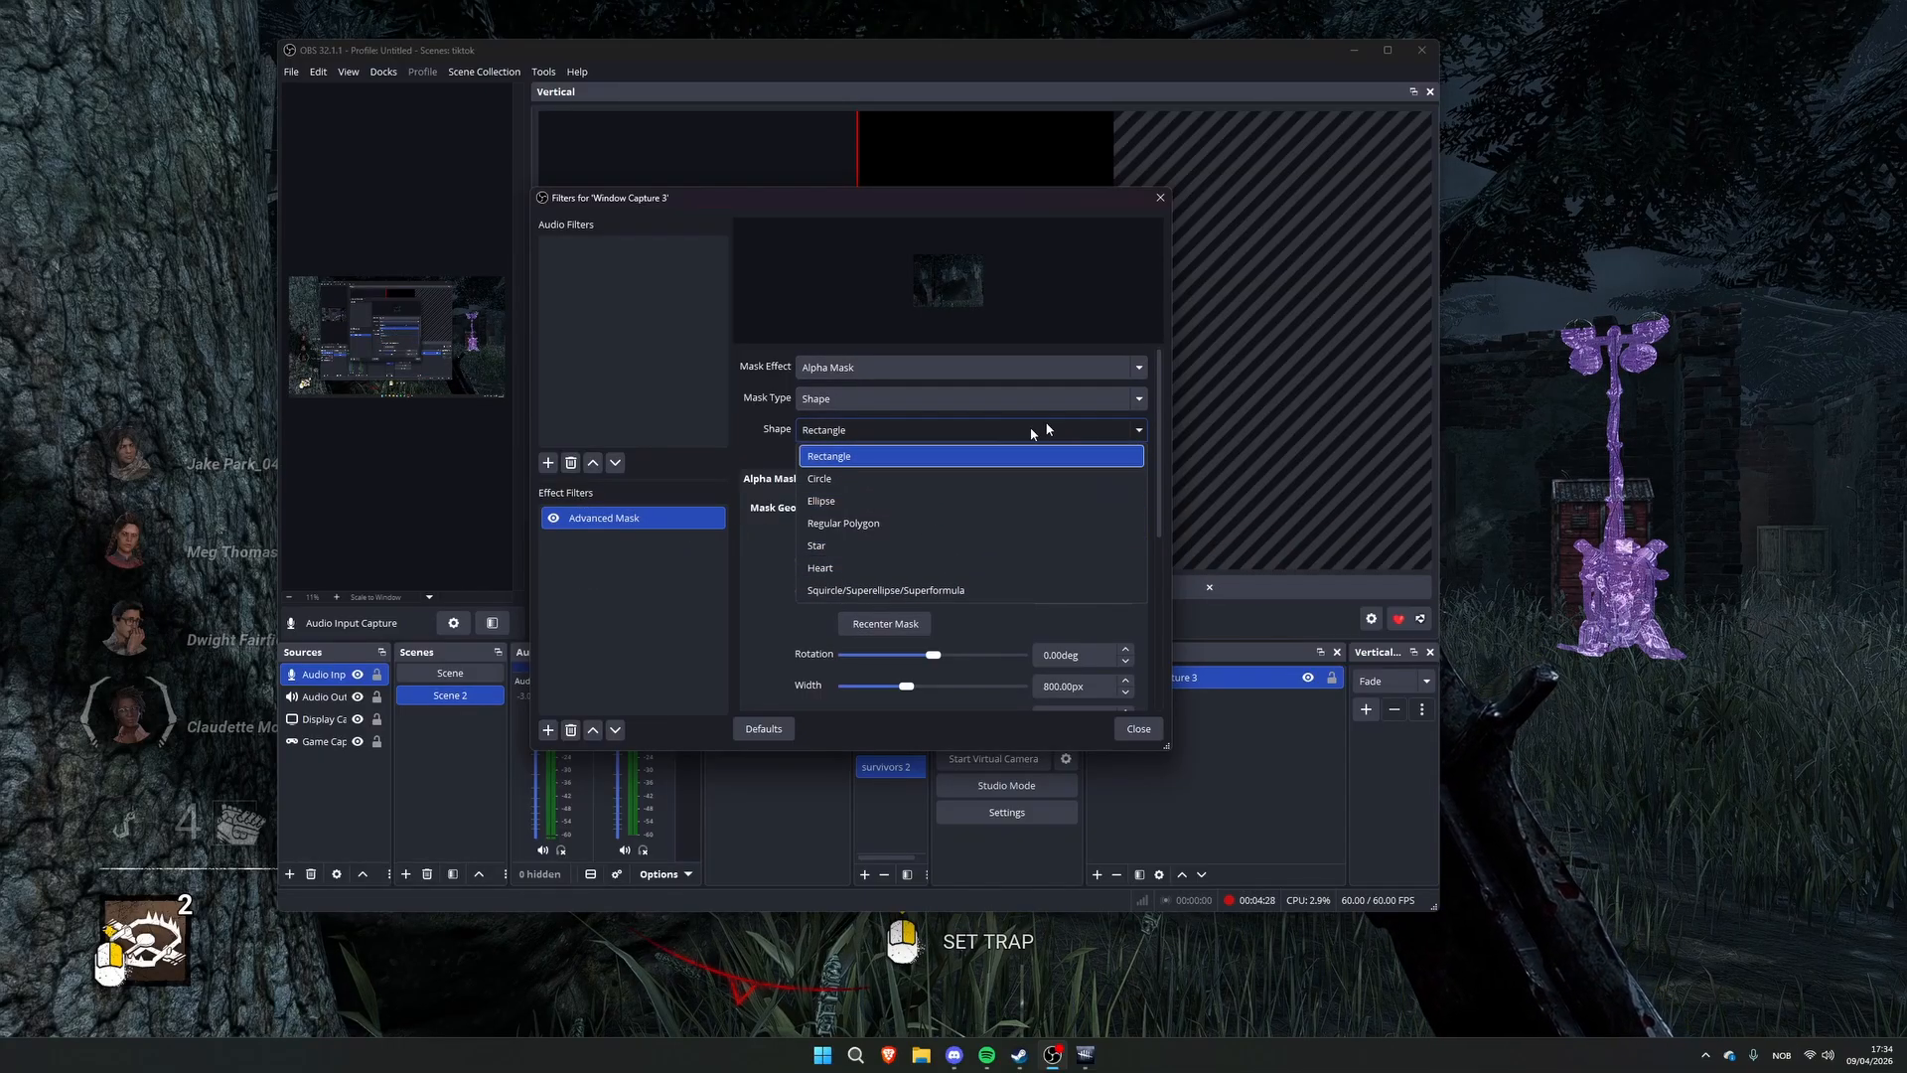
click(1102, 456)
click(1140, 402)
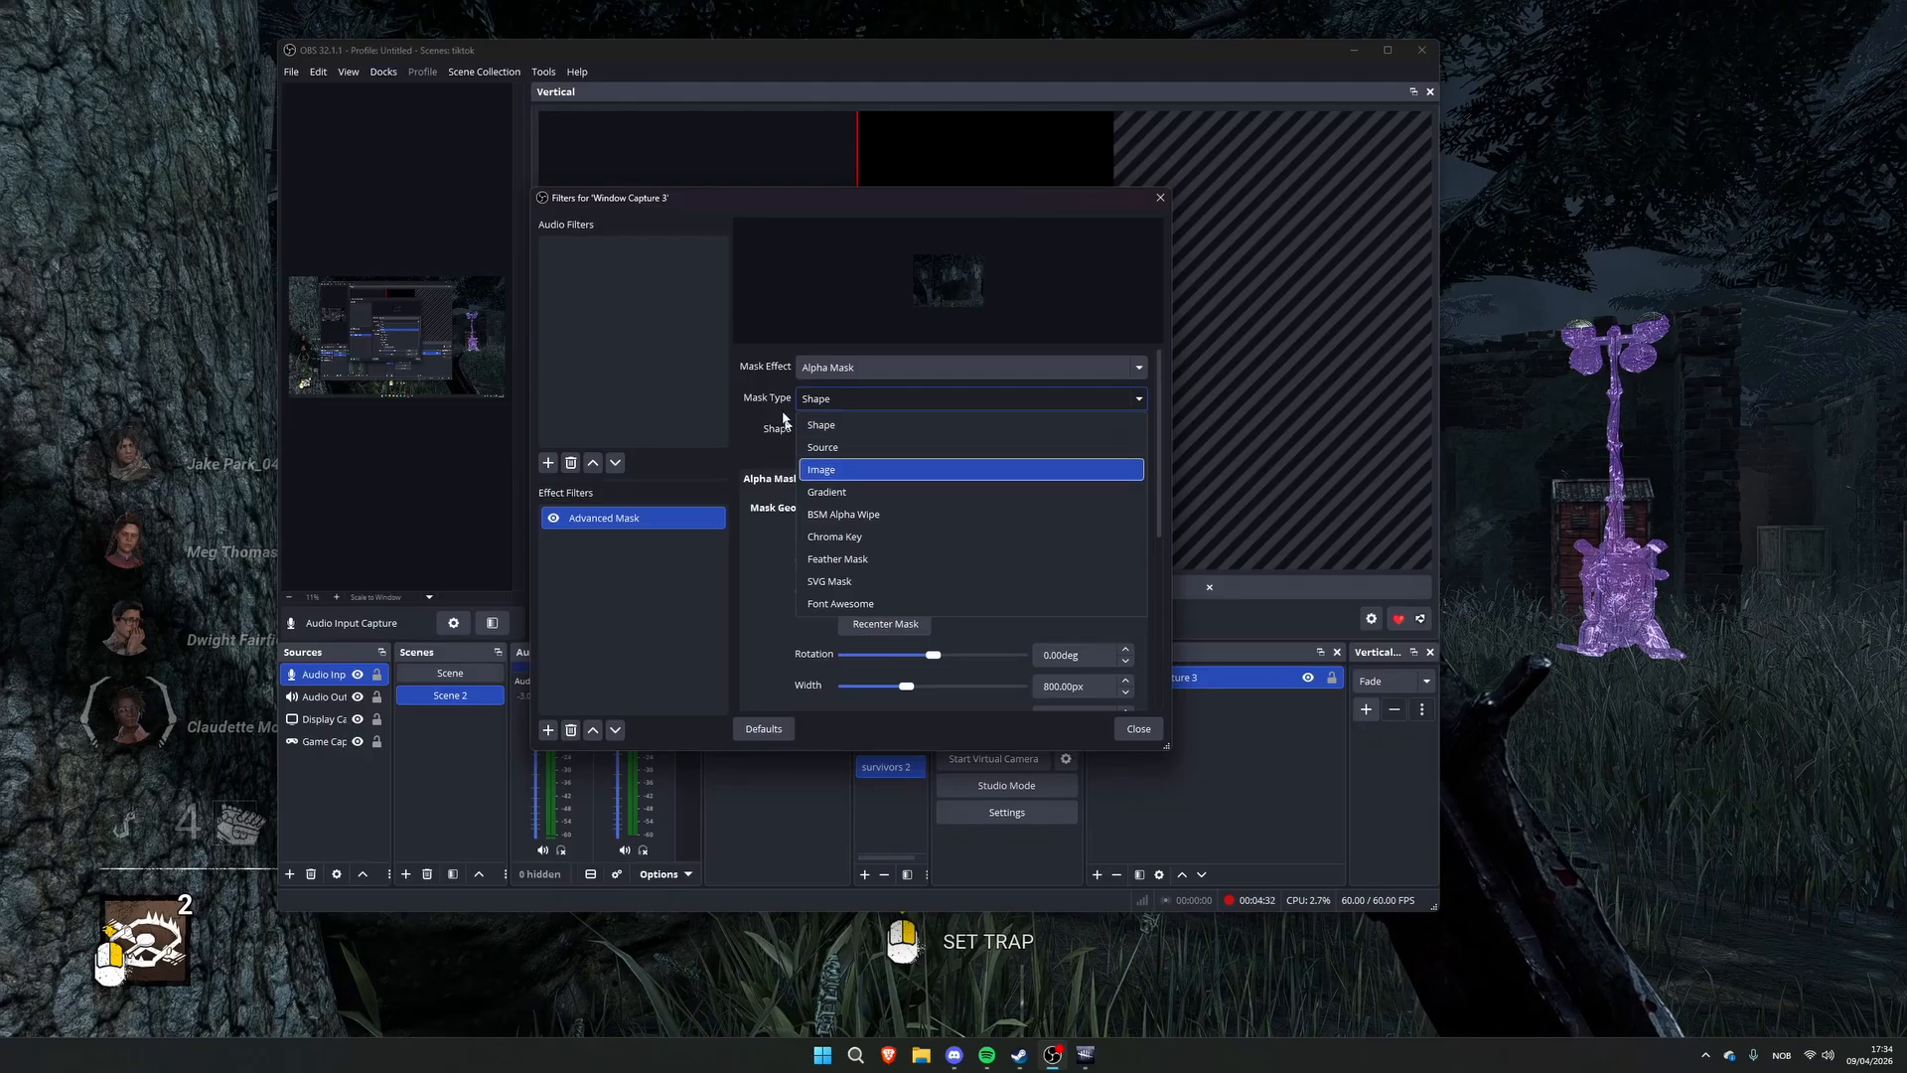
click(842, 473)
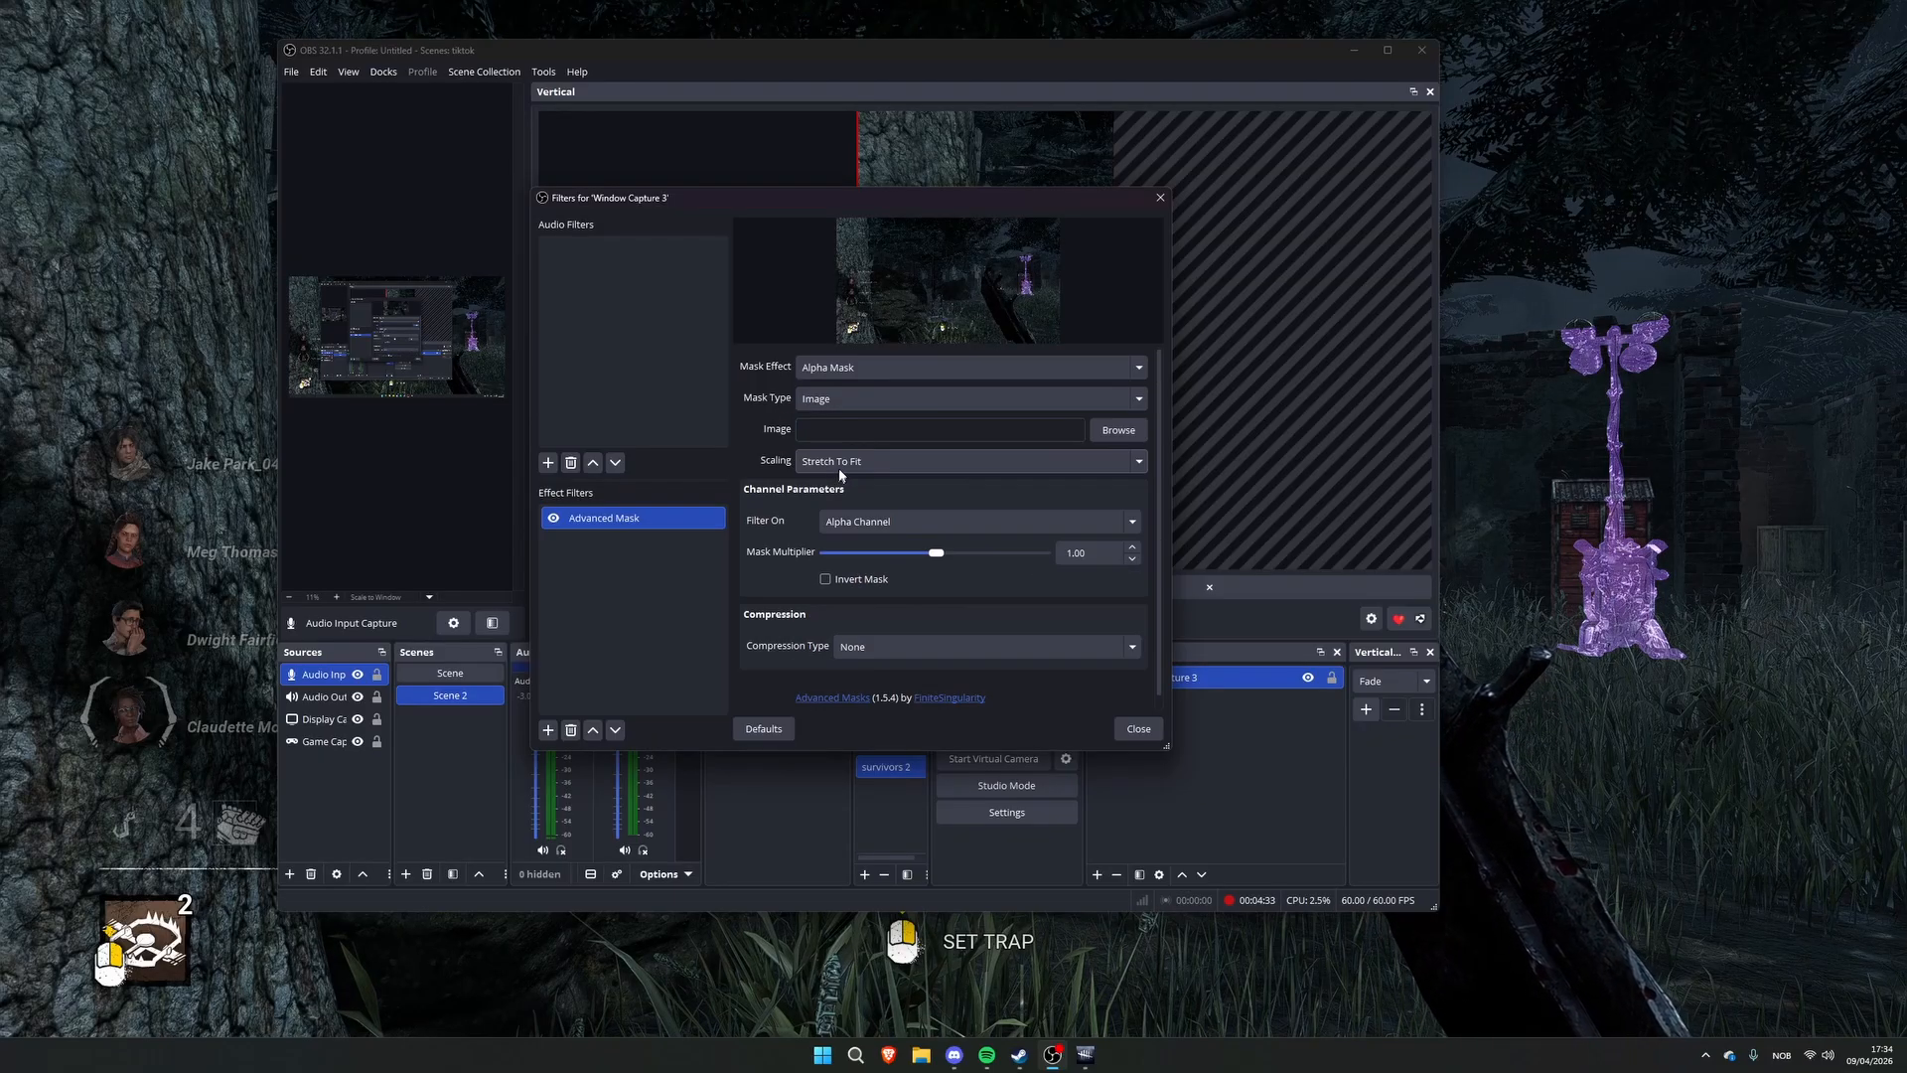
click(1118, 431)
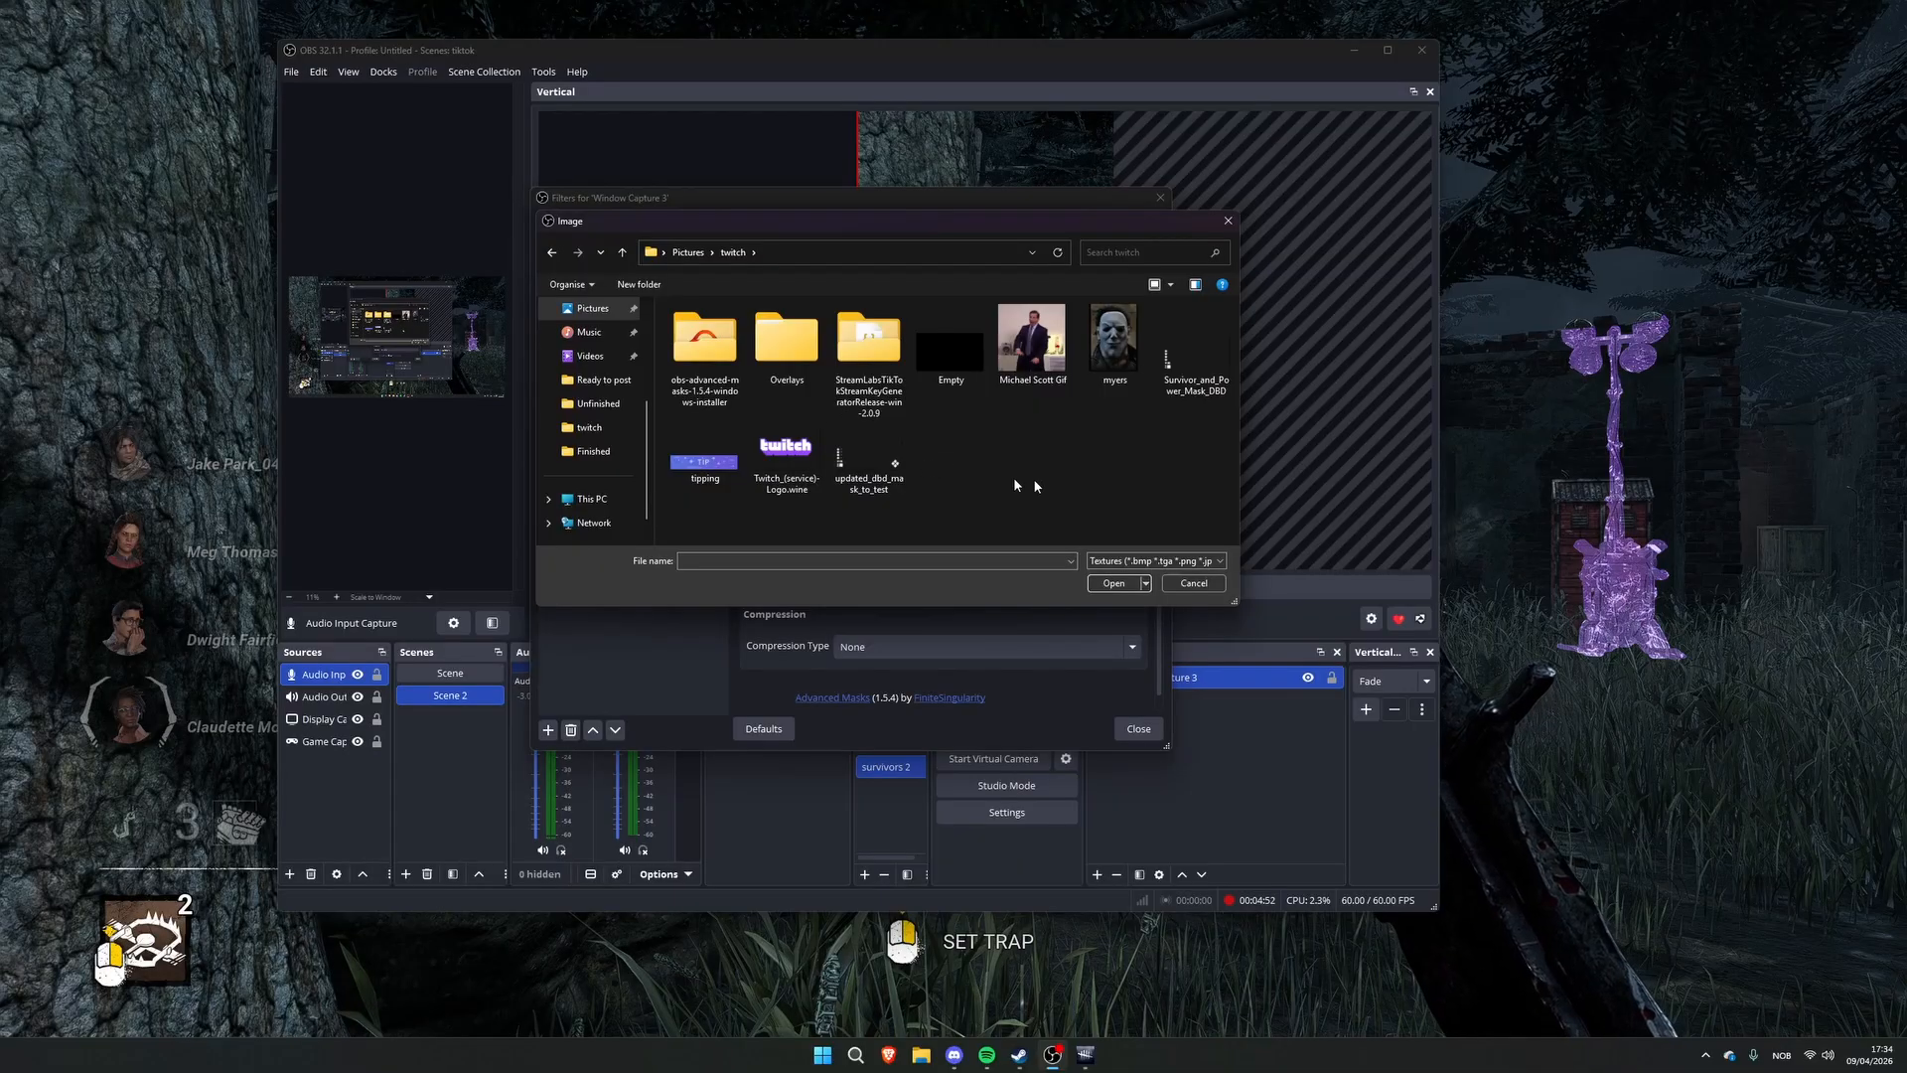
double_click(1188, 360)
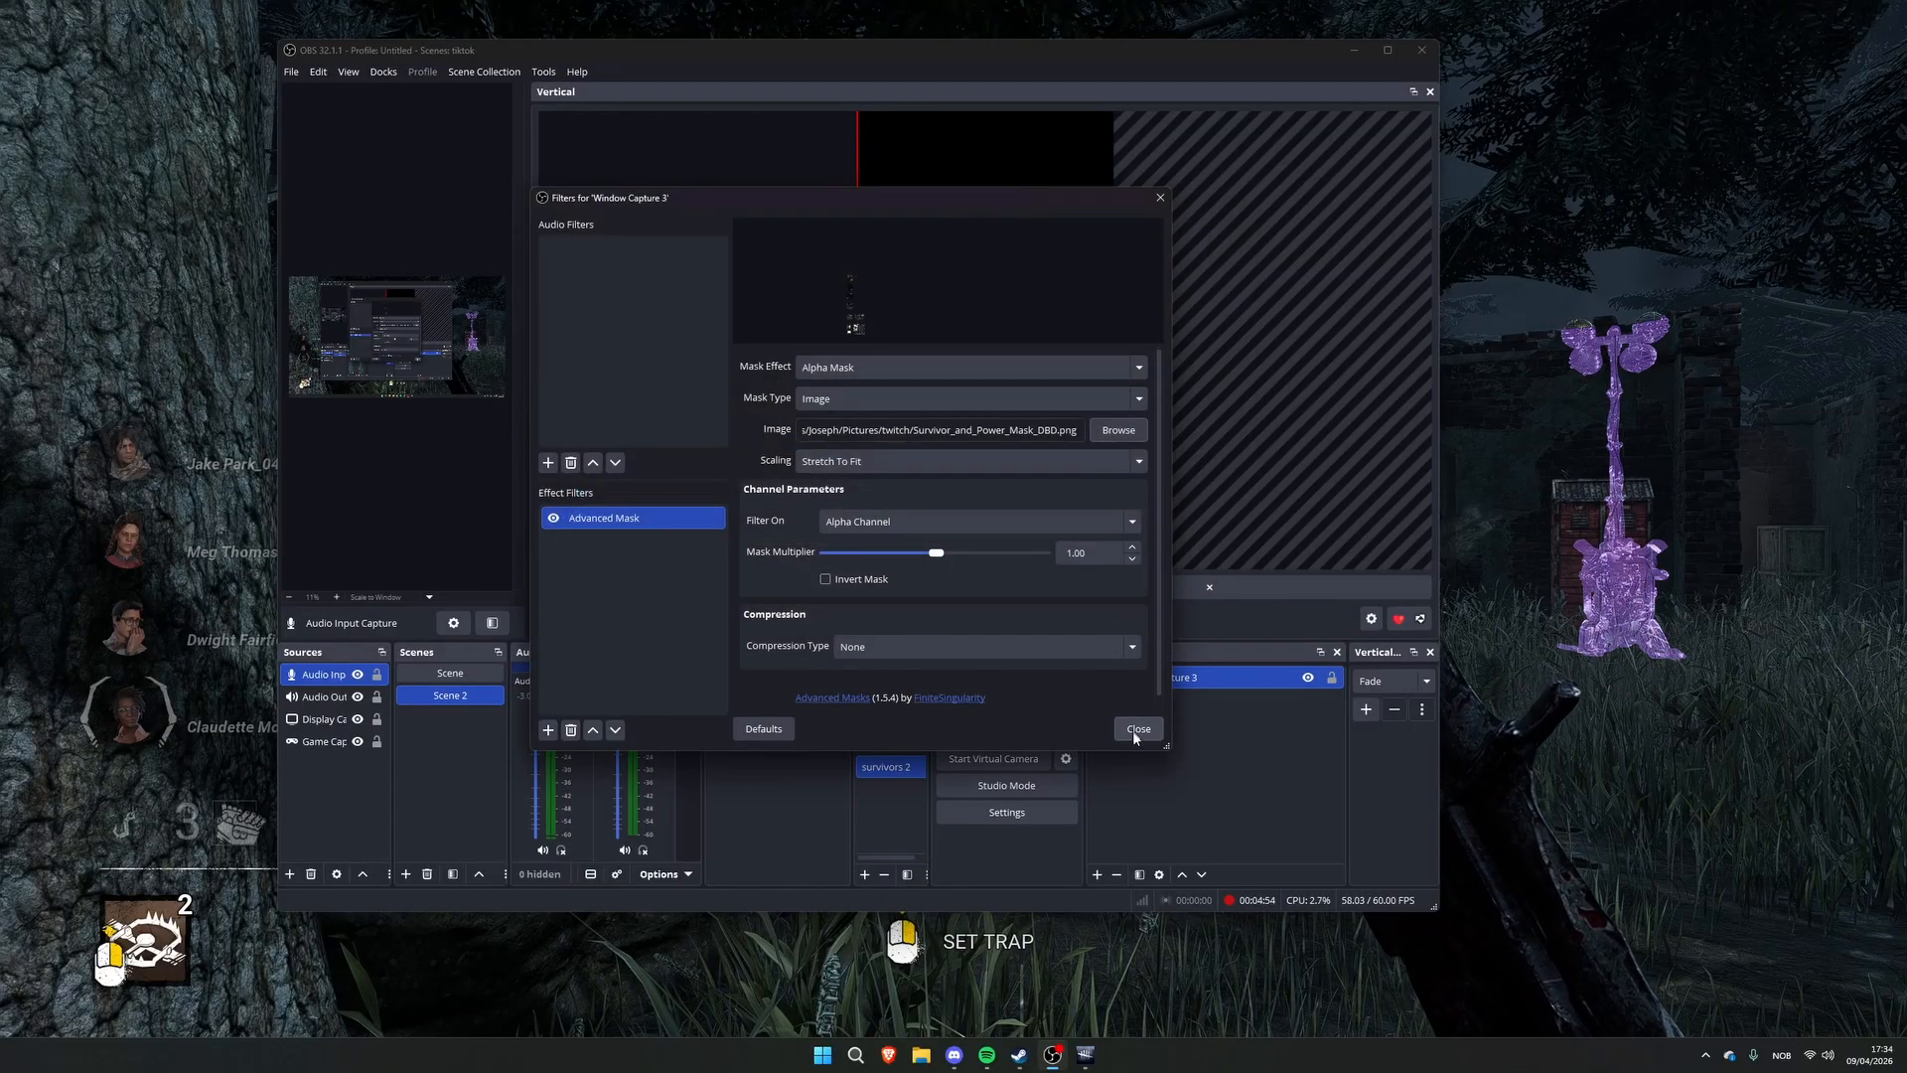
Set the mask's scaling to Manual, close the filters and move the window capture up to the vertical canvas's lower edge
scroll(916, 600, down, 1)
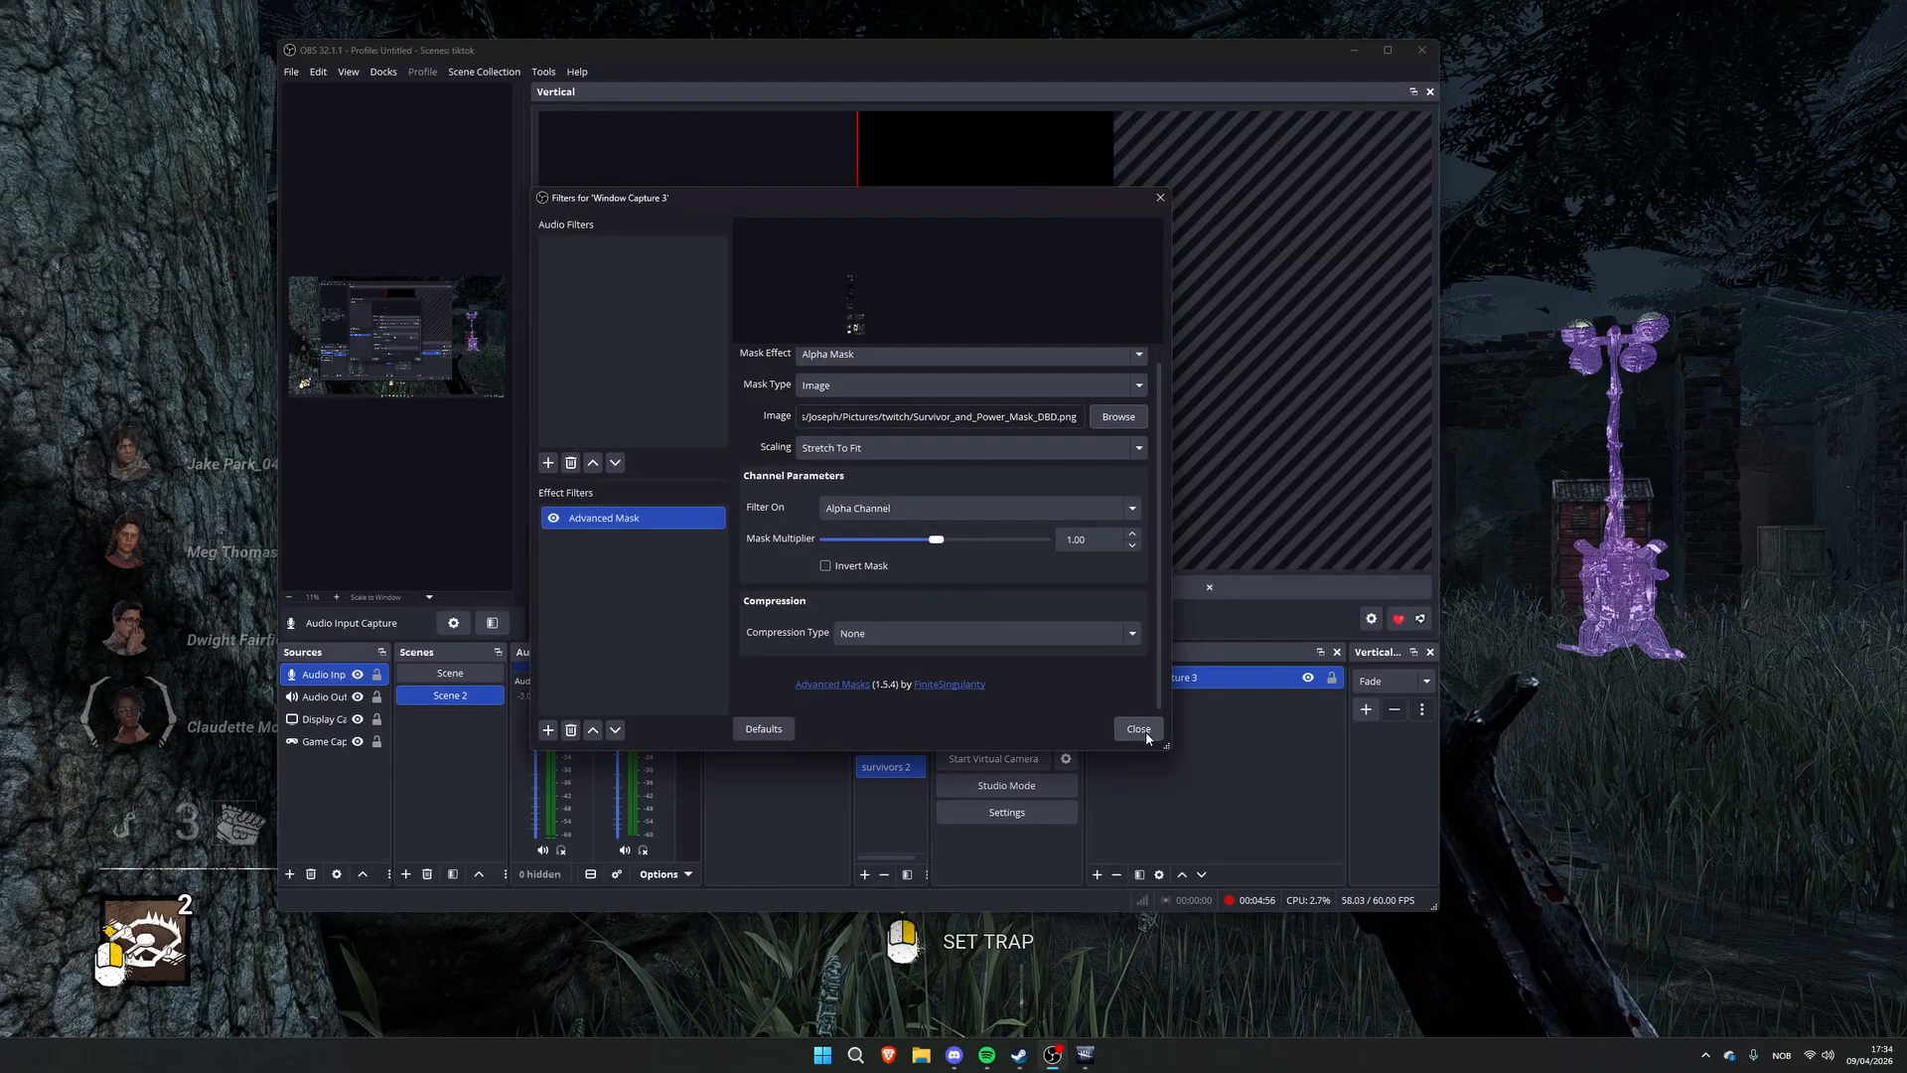
click(1069, 440)
click(1033, 496)
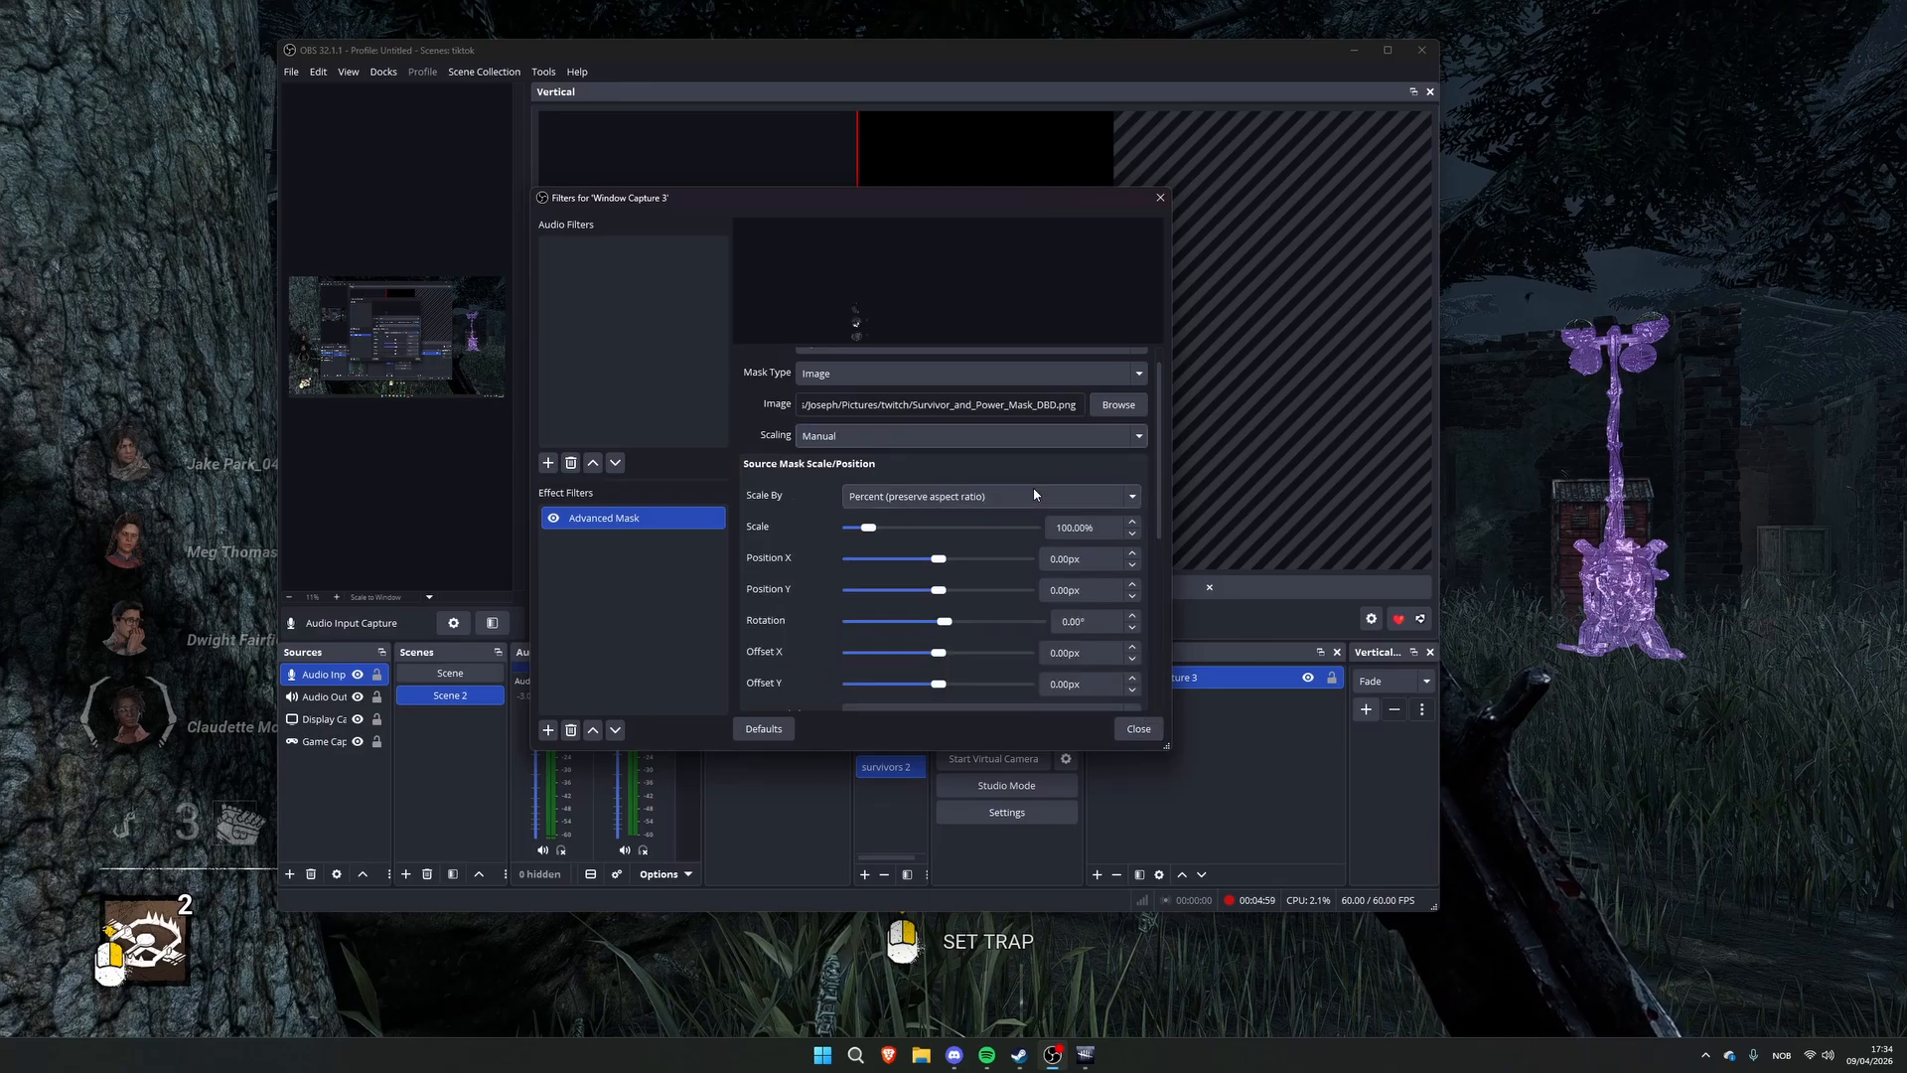
click(1138, 729)
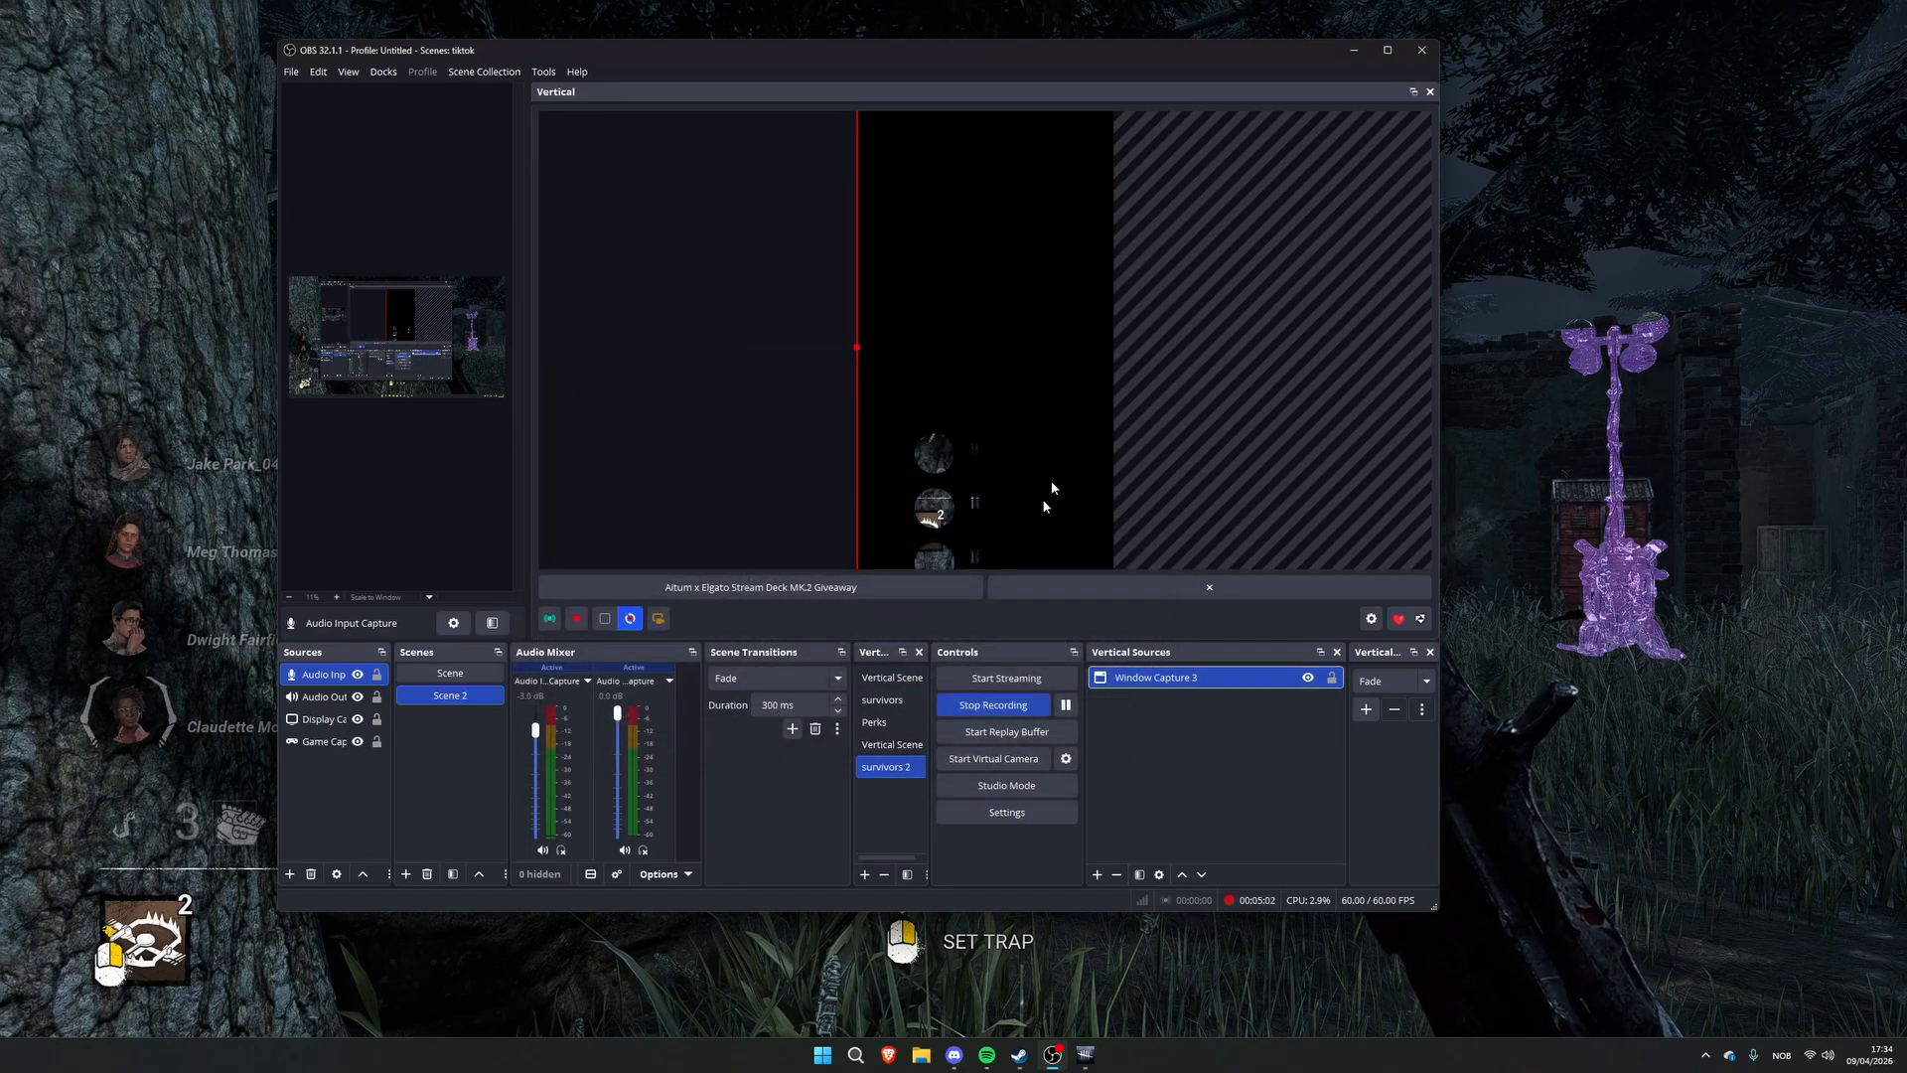
drag(1004, 462, 1040, 511)
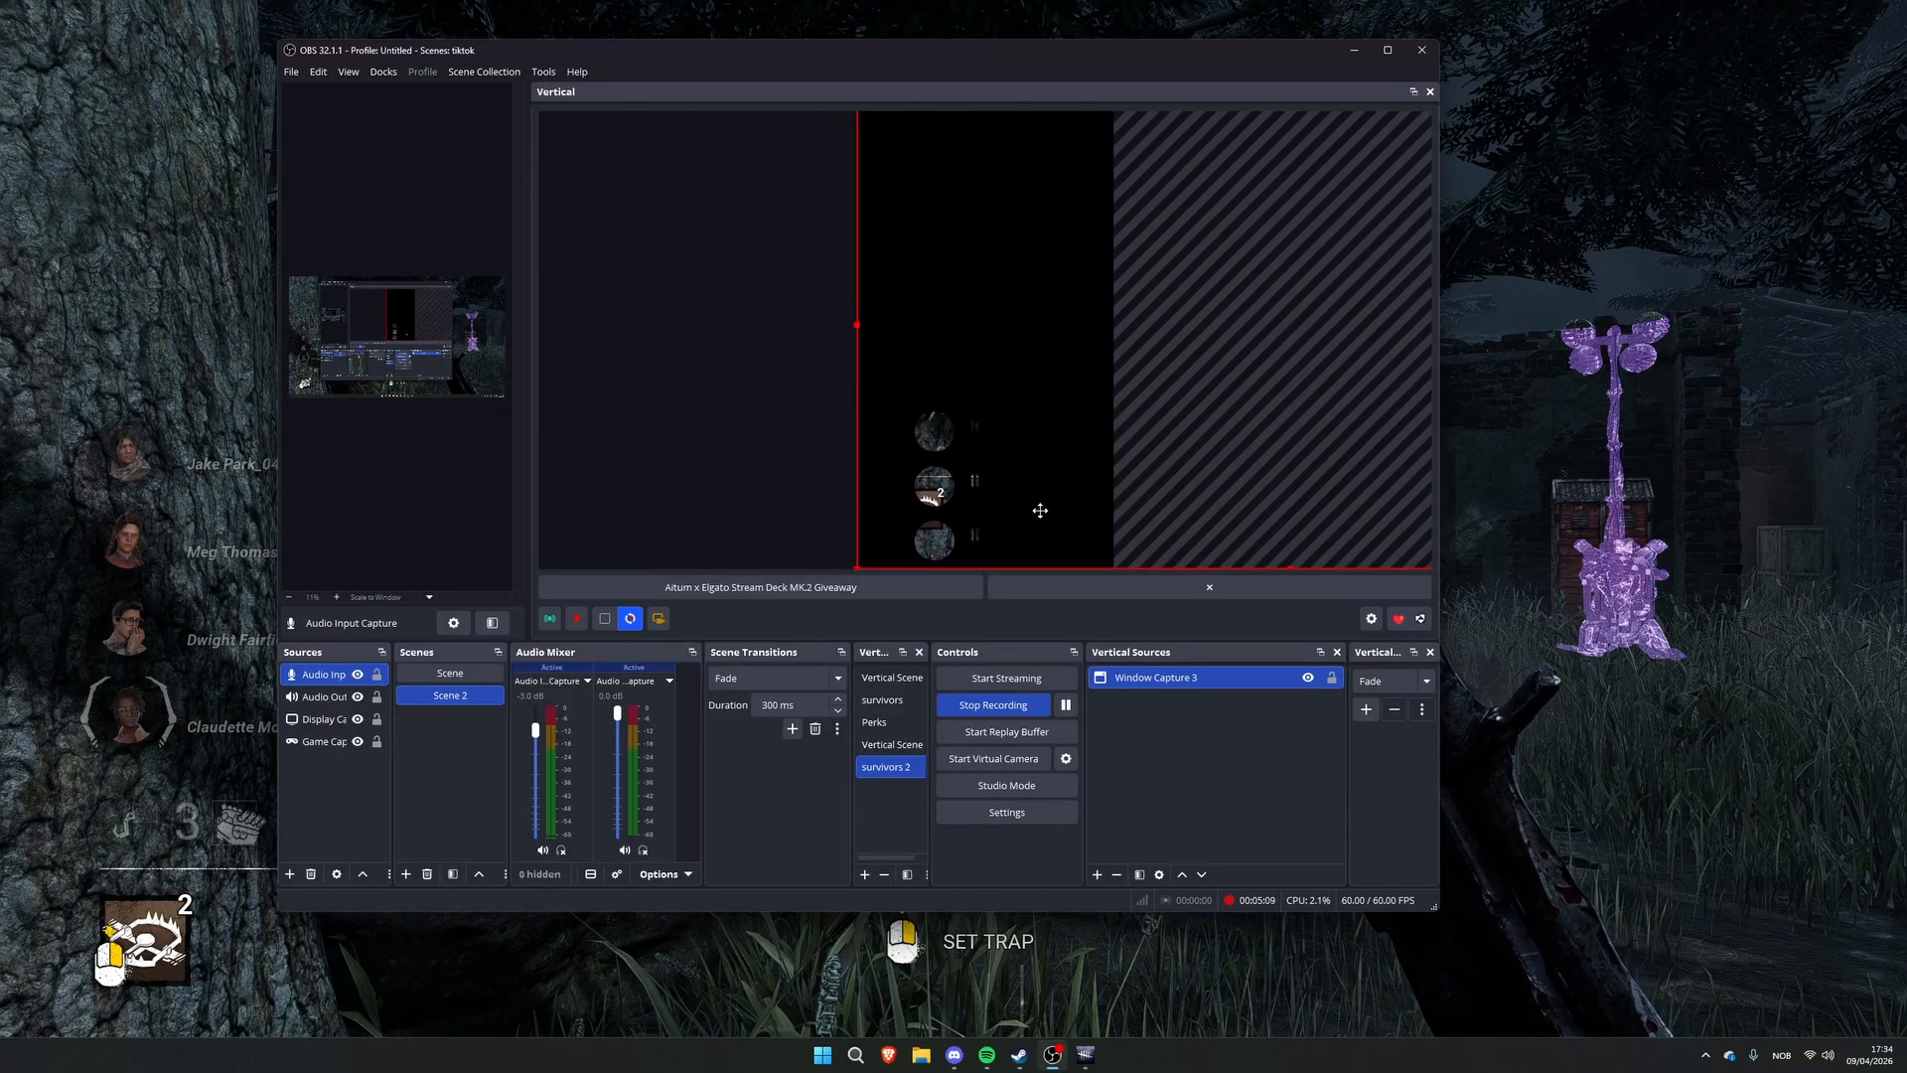
Reopen the window capture's filters and move the dialog clear of the vertical preview
right_click(1147, 685)
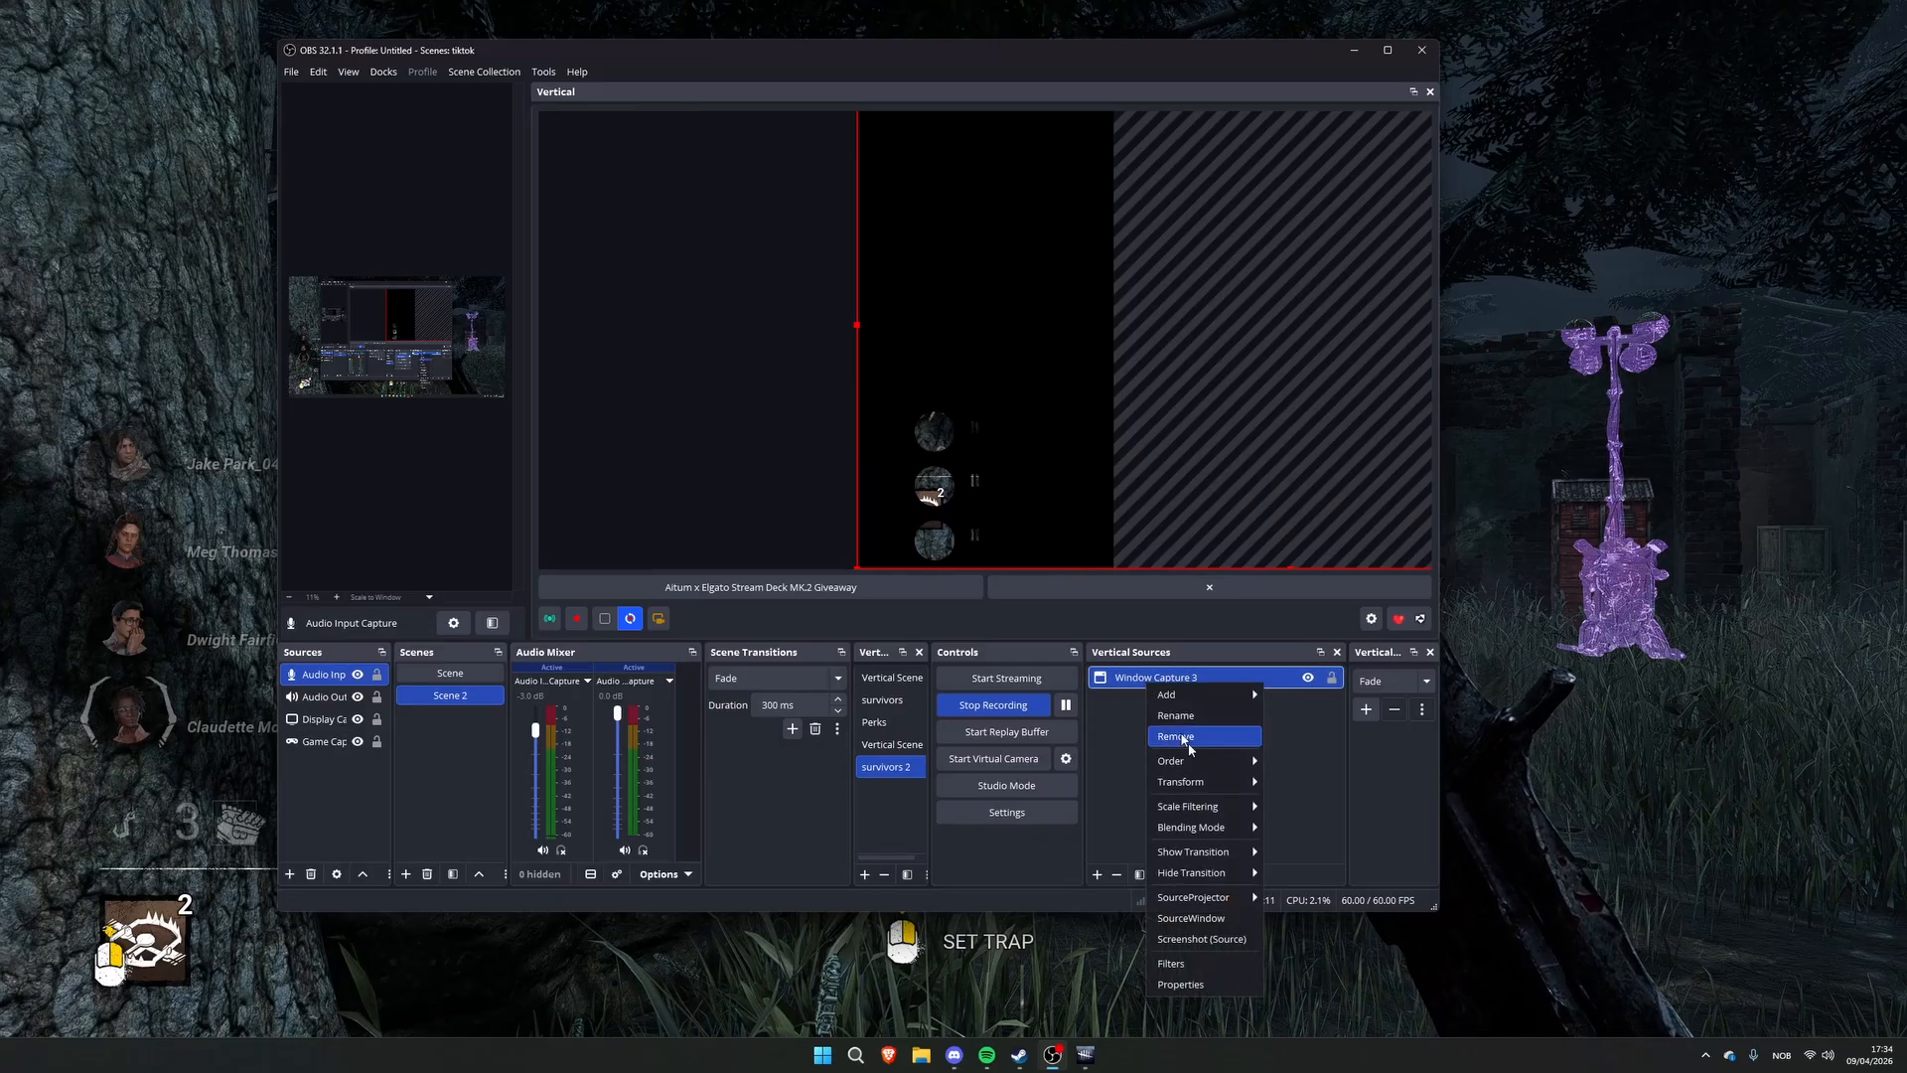
click(1214, 963)
right_click(652, 518)
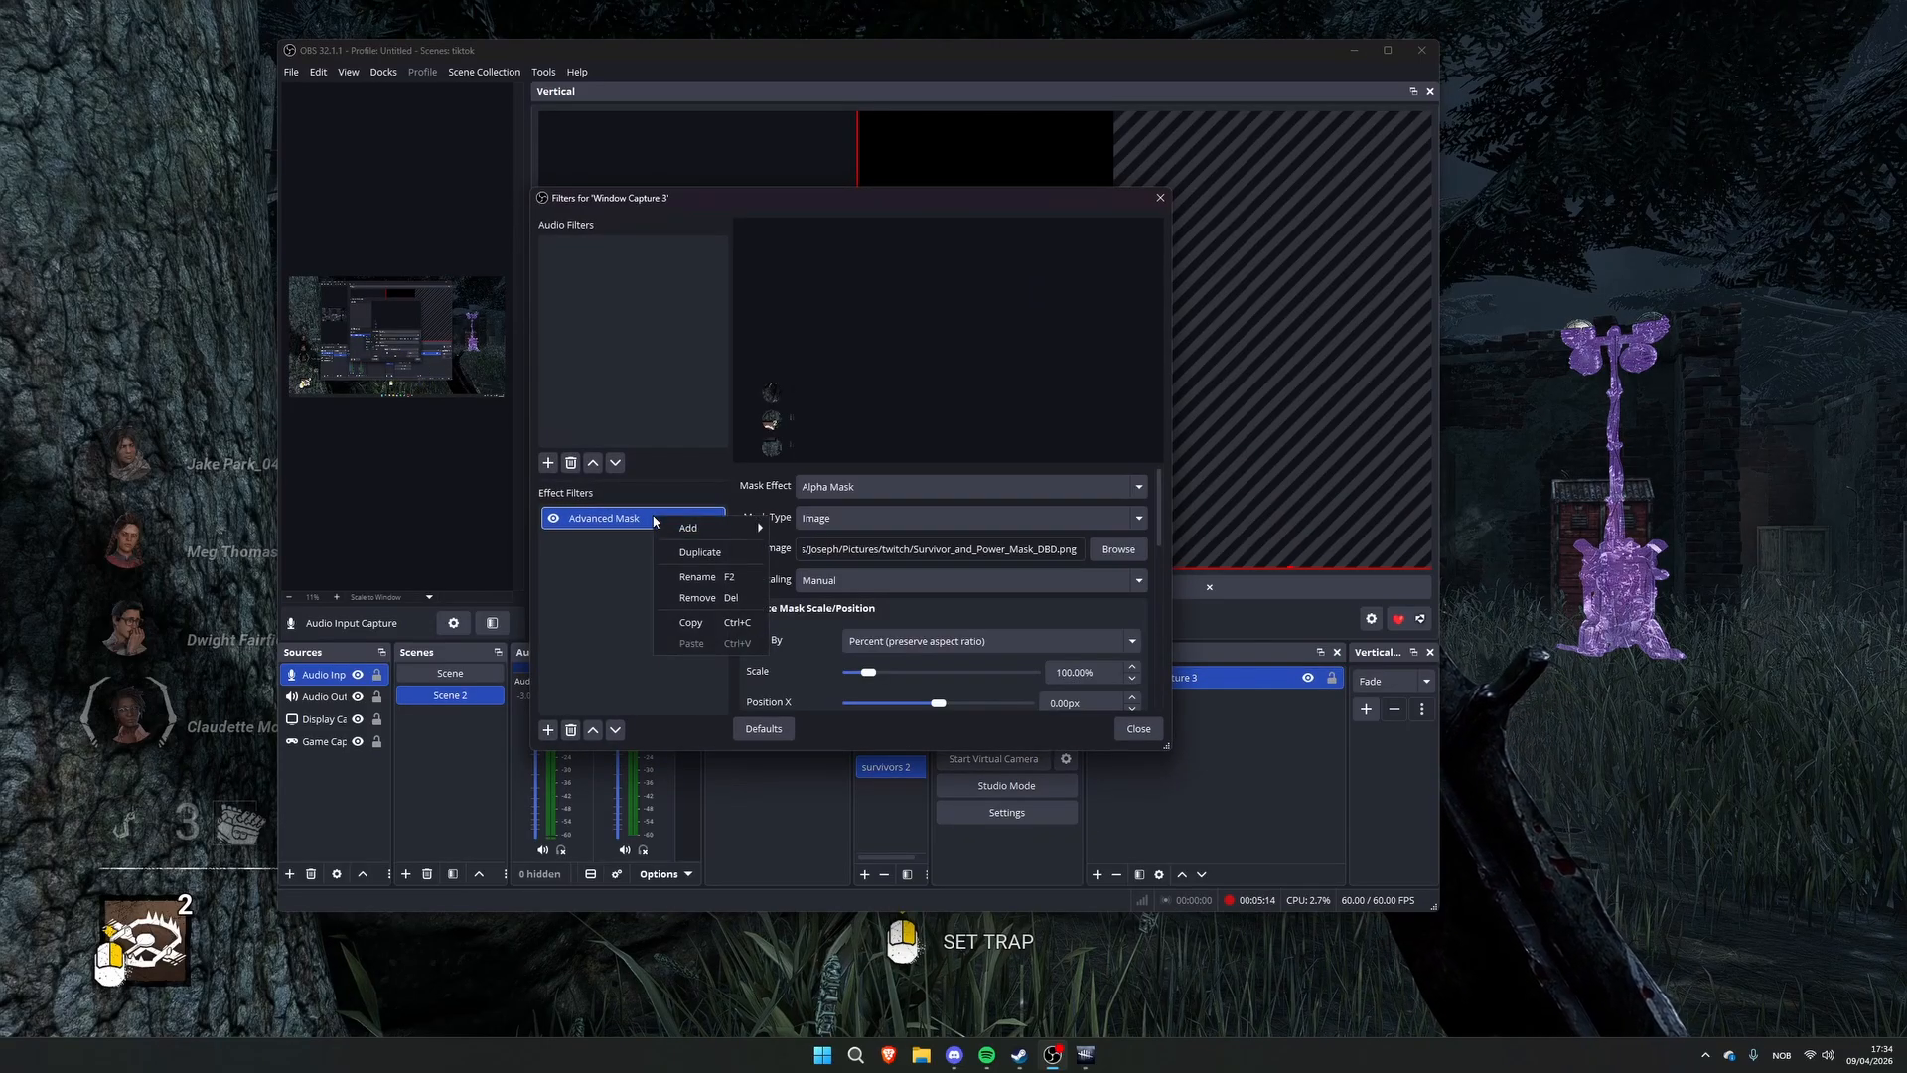
click(948, 192)
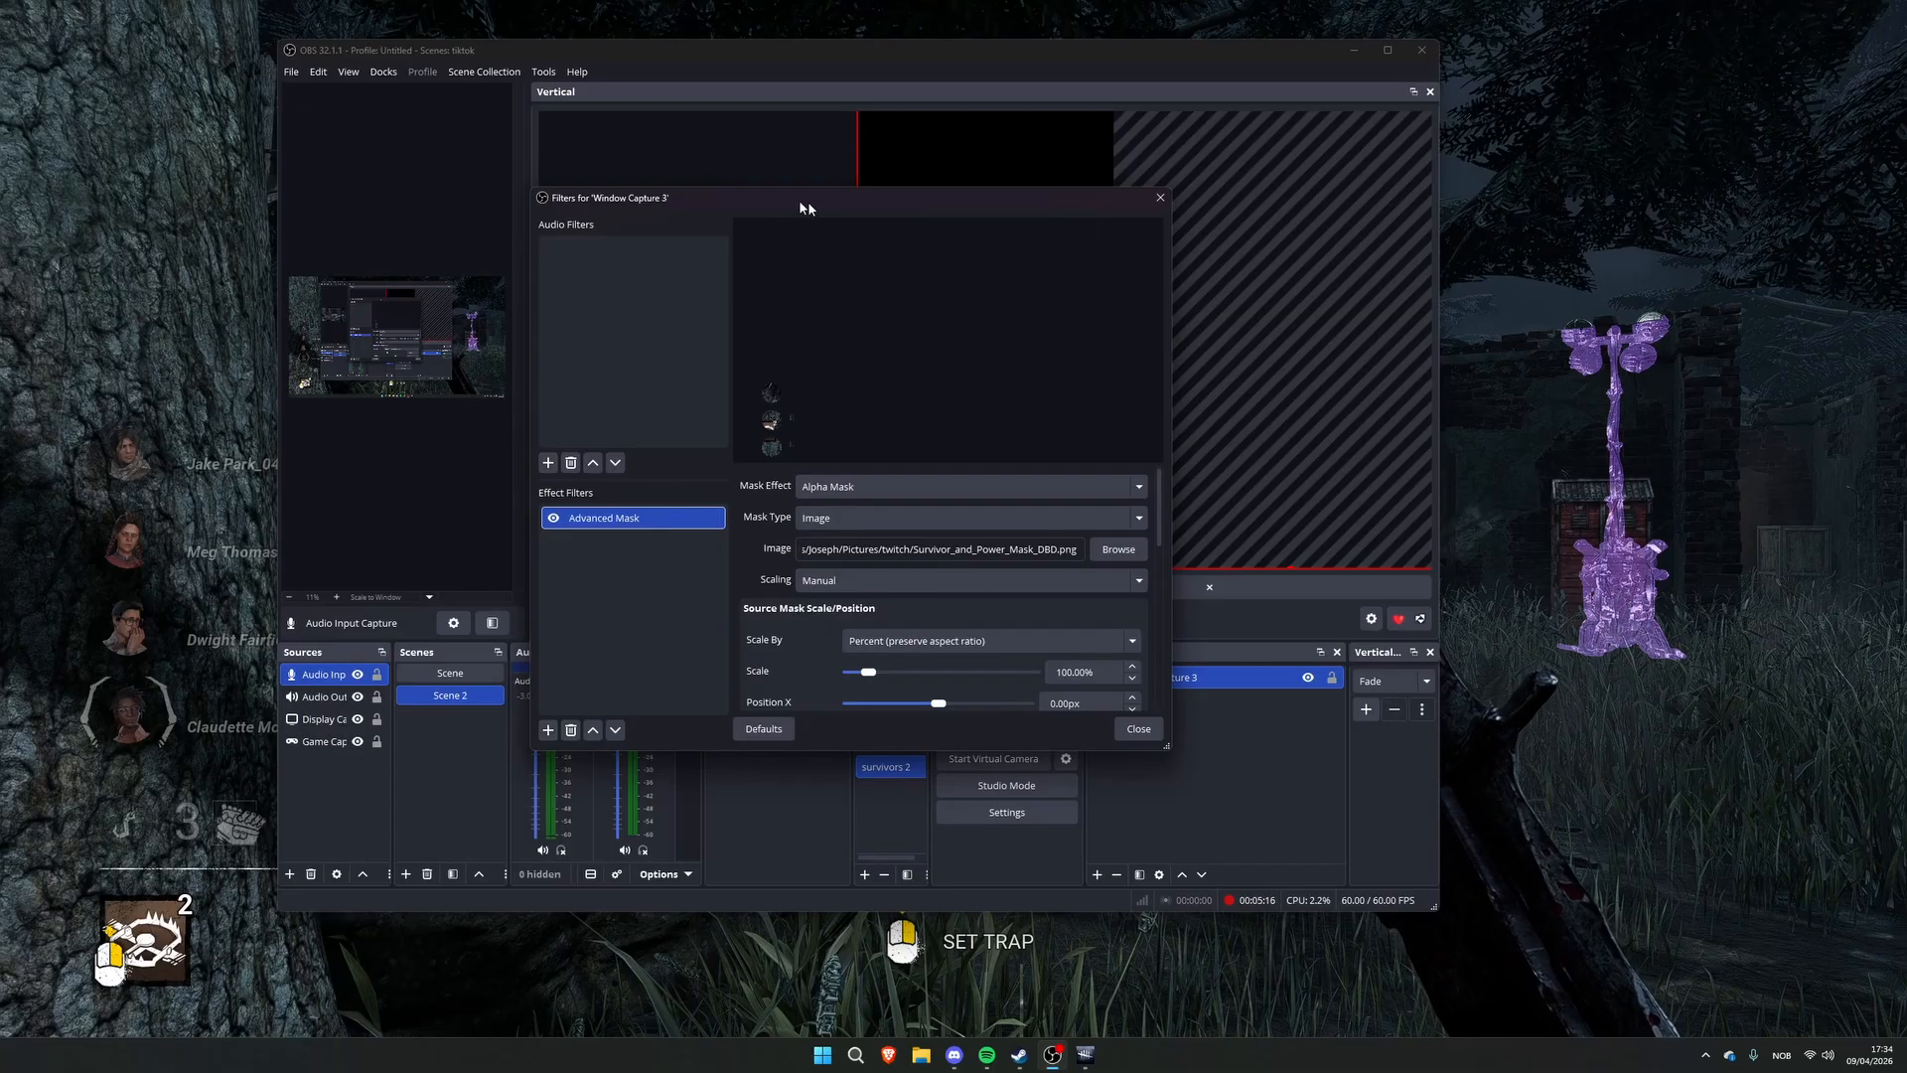
click(700, 302)
drag(855, 205, 436, 168)
click(255, 482)
Fit the image mask over the survivor portraits with a scale of 65%, Position X of 0 px and Position Y of -42 px
scroll(683, 632, down, 1)
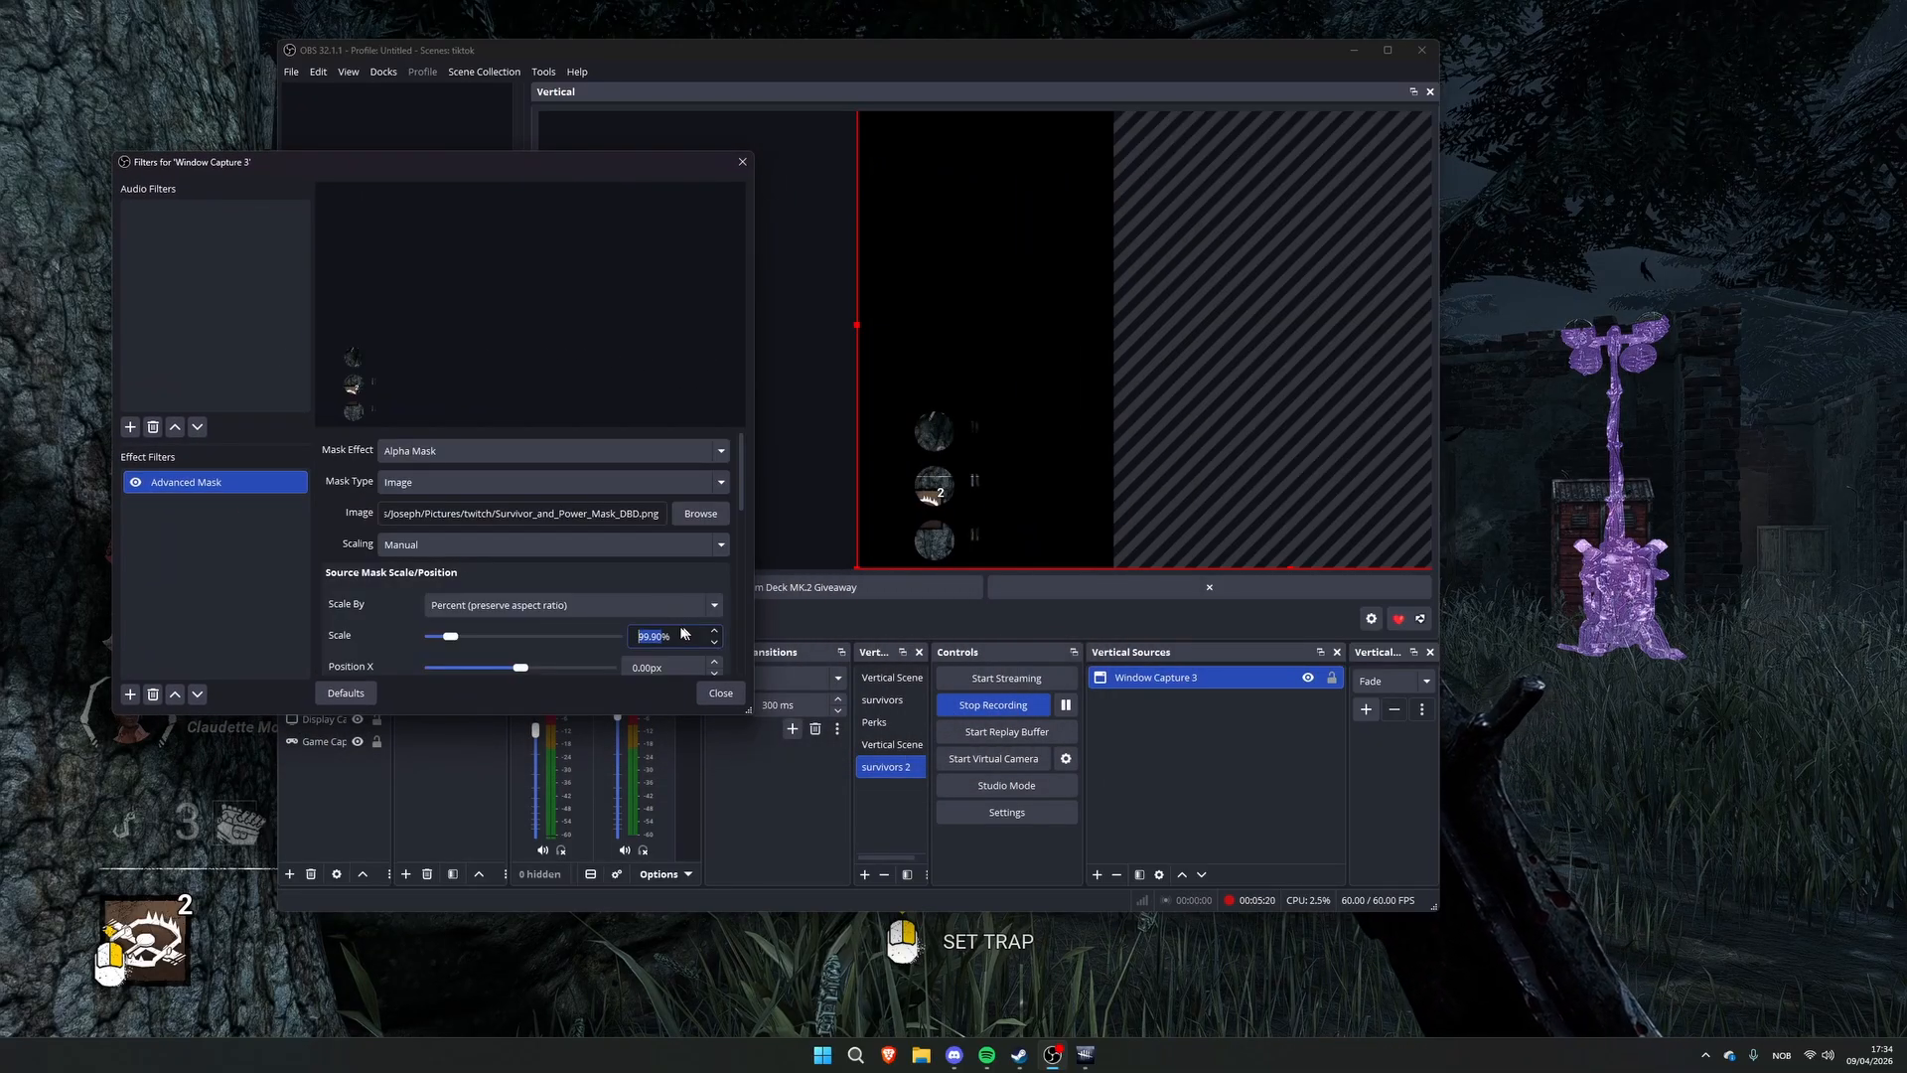
scroll(448, 574, down, 4)
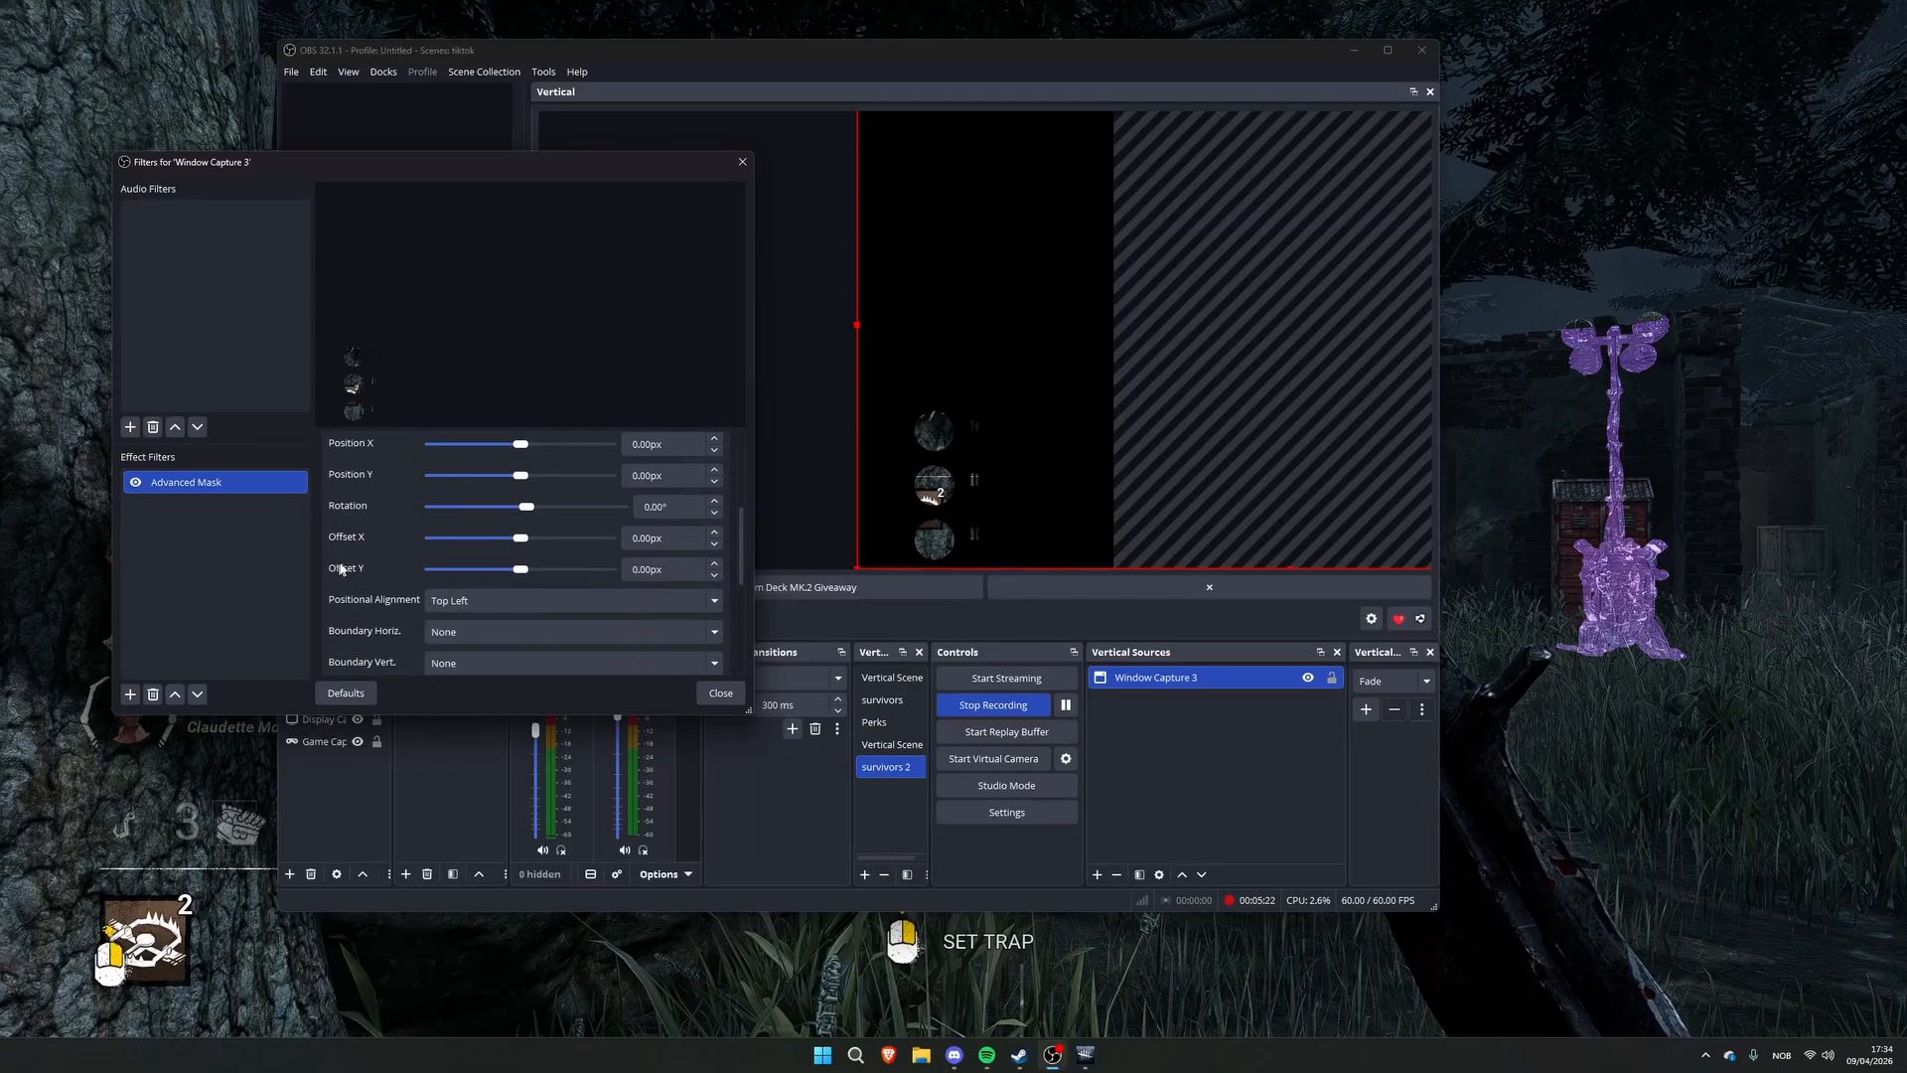
drag(517, 499, 514, 532)
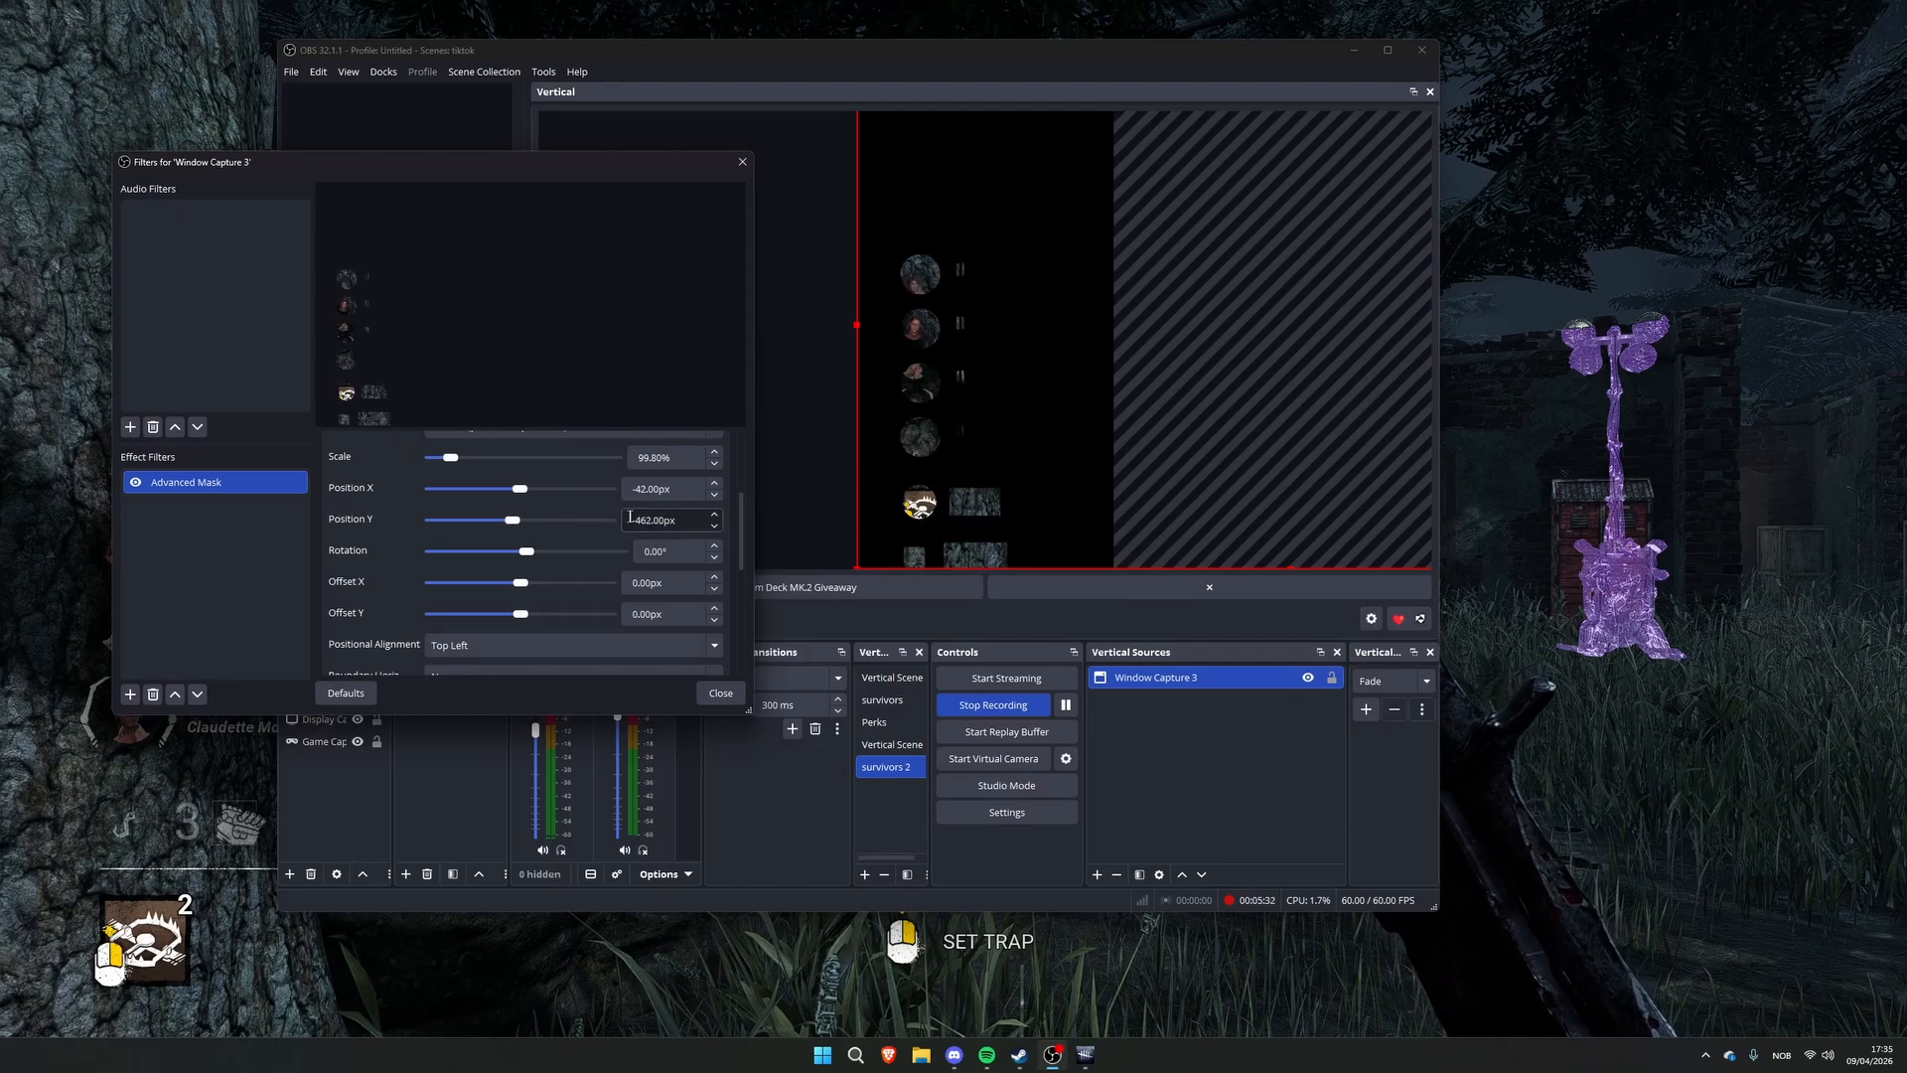
click(713, 464)
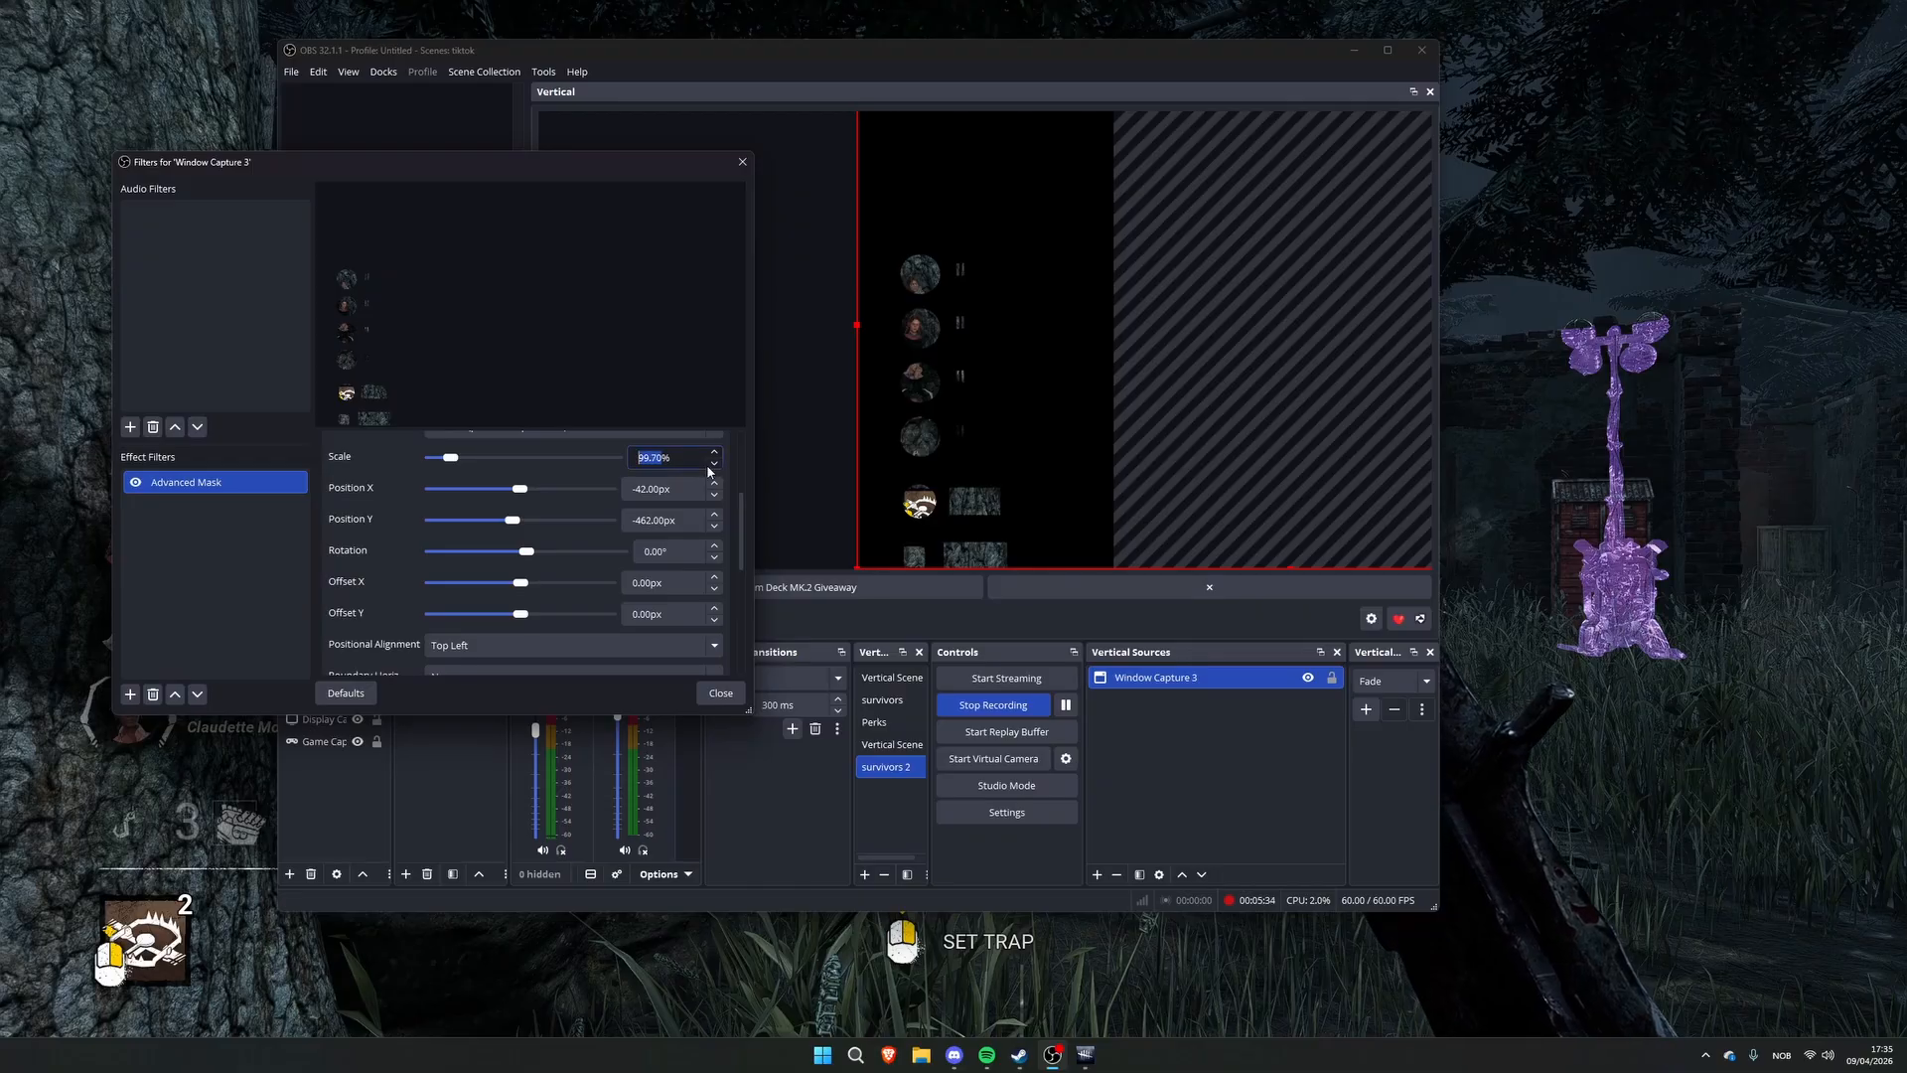
drag(708, 466, 708, 466)
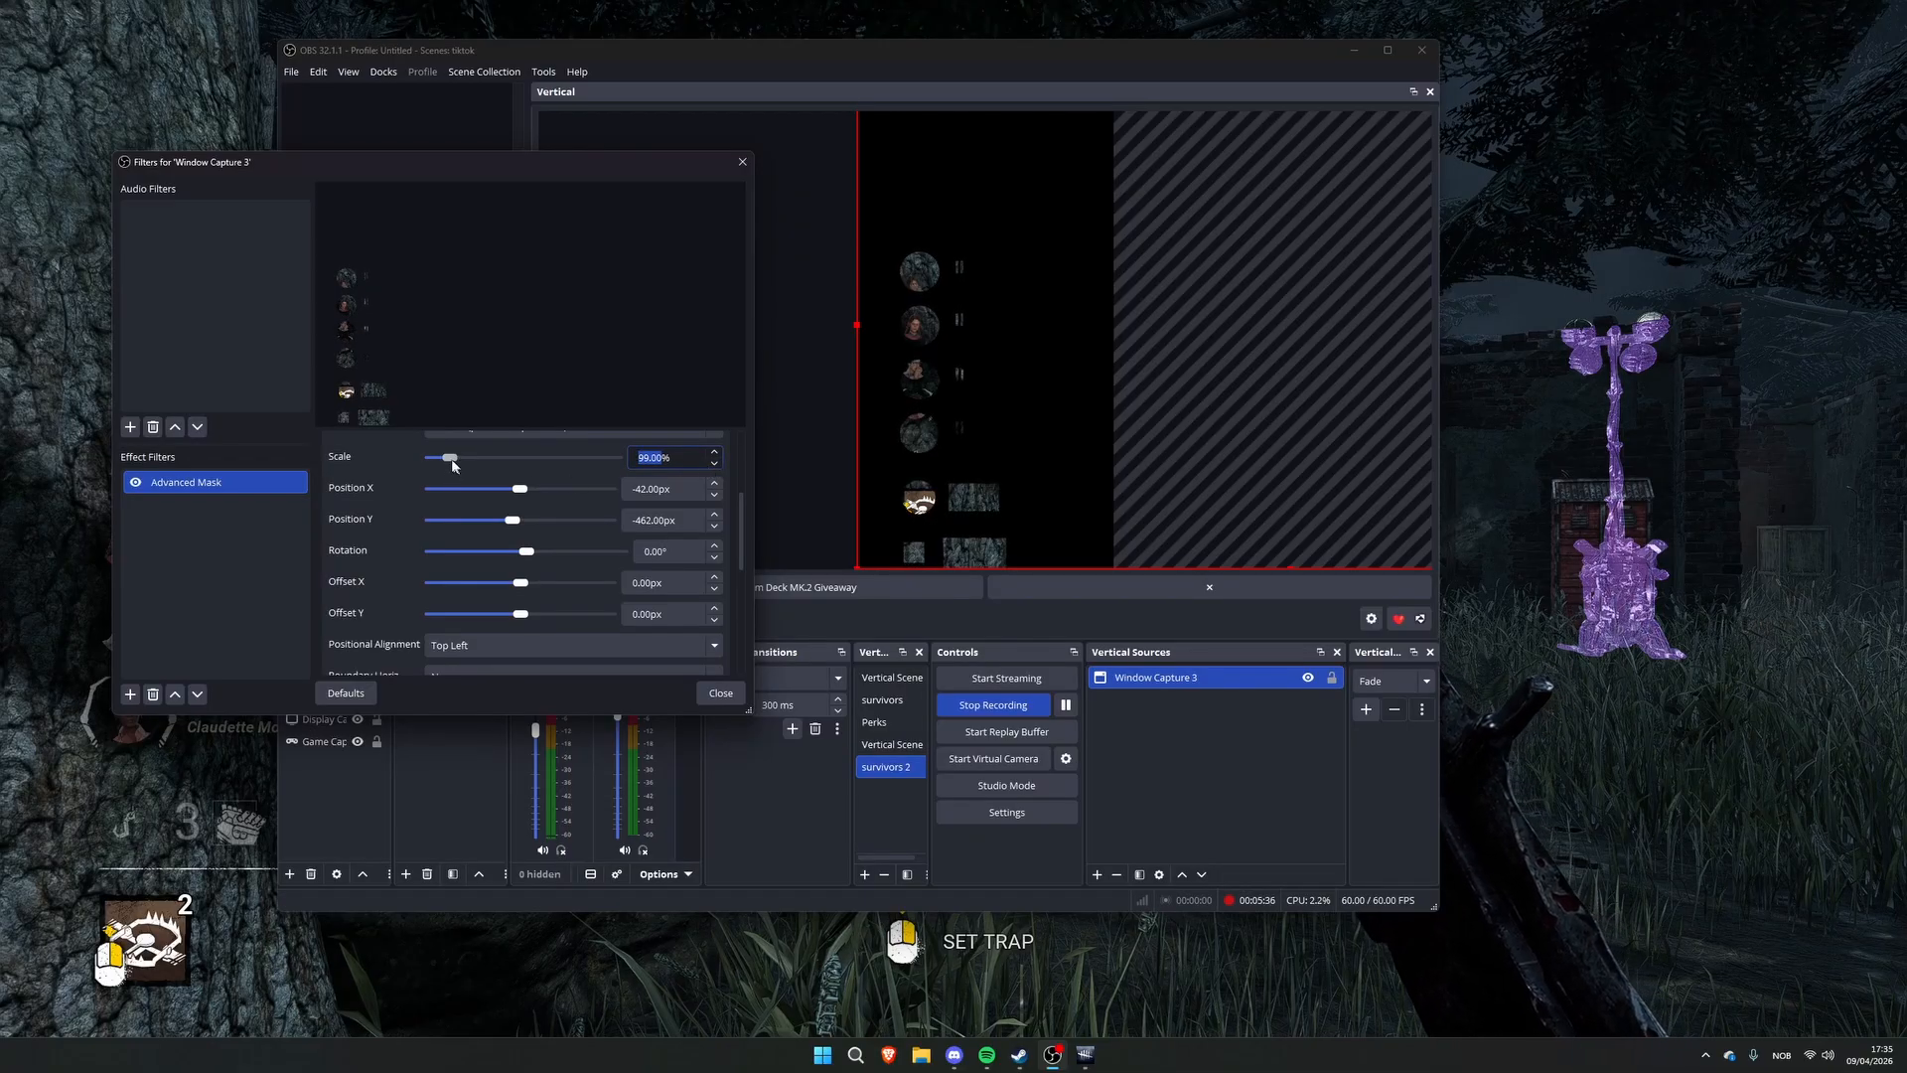
drag(453, 466, 522, 527)
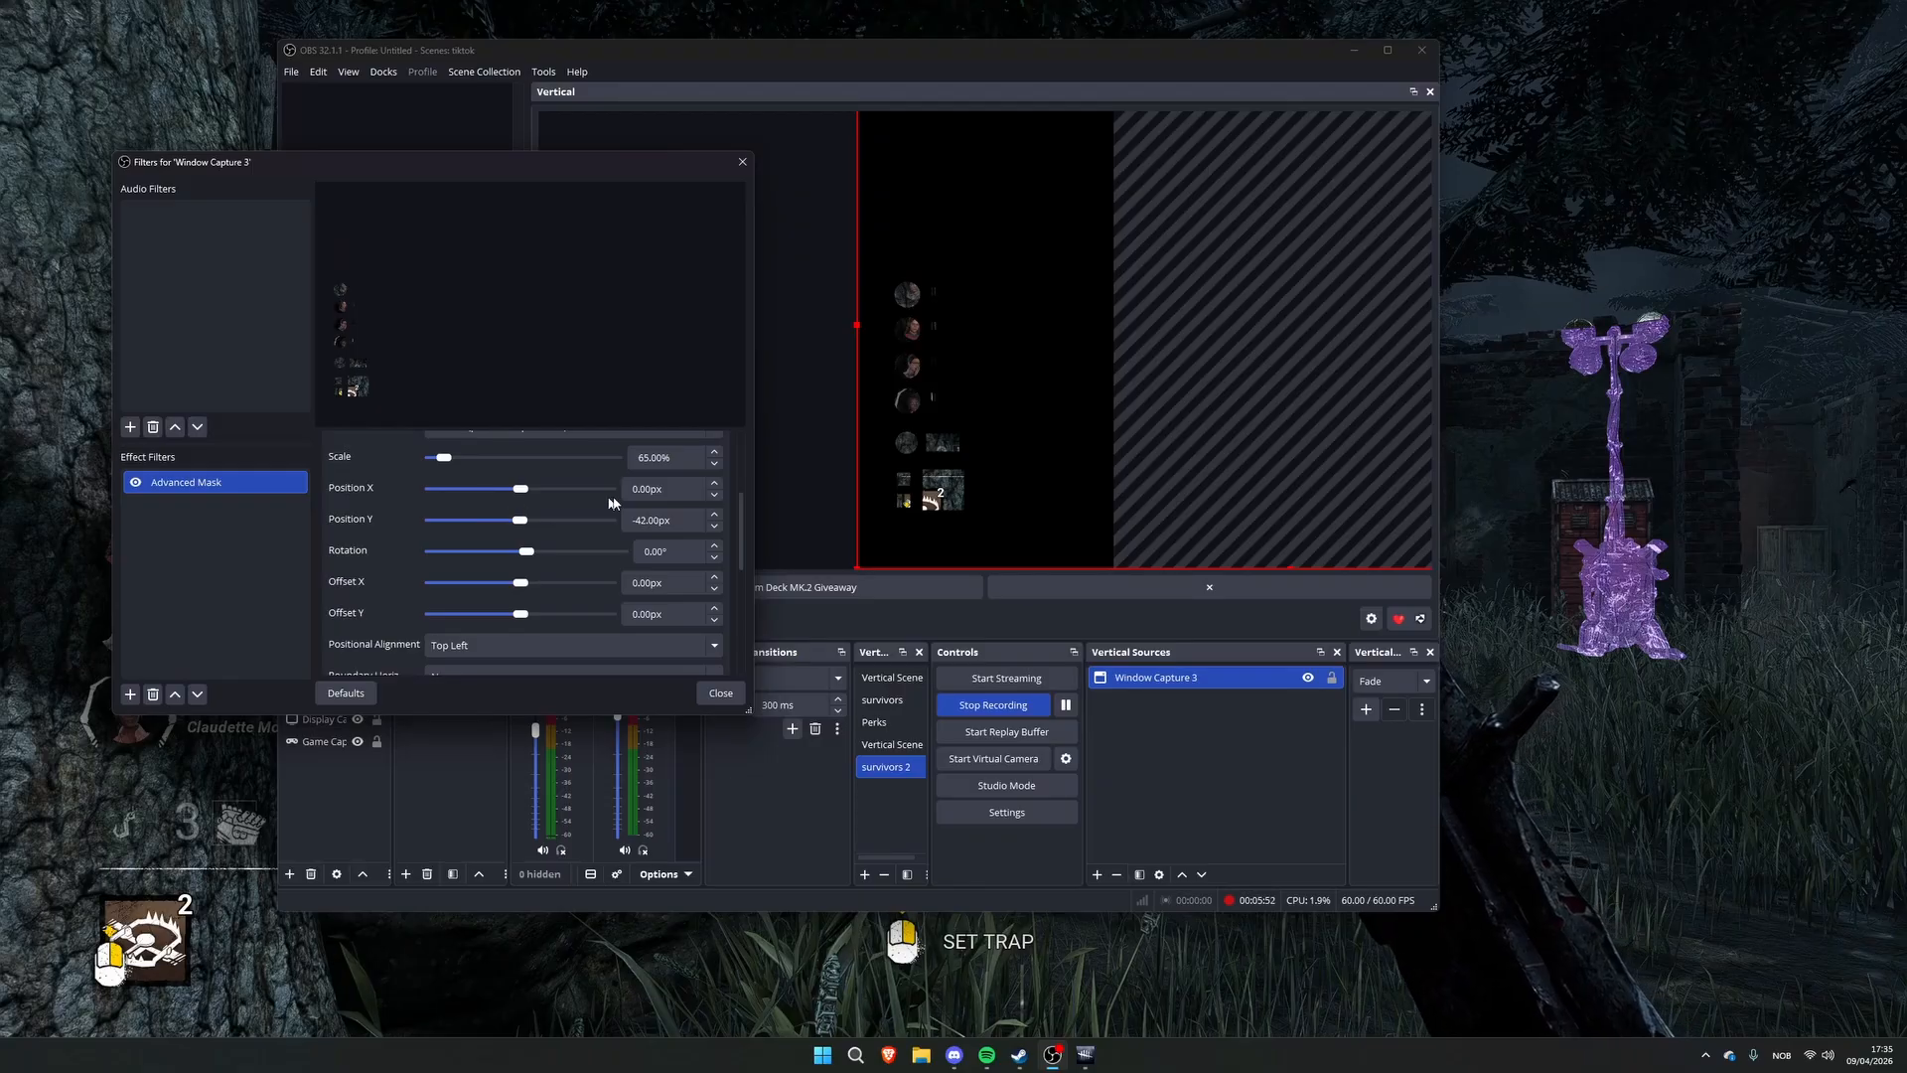
Fine-tune the mask to Position X 17 px and Position Y -45 px, reduce its scale slightly and close the filters
click(715, 485)
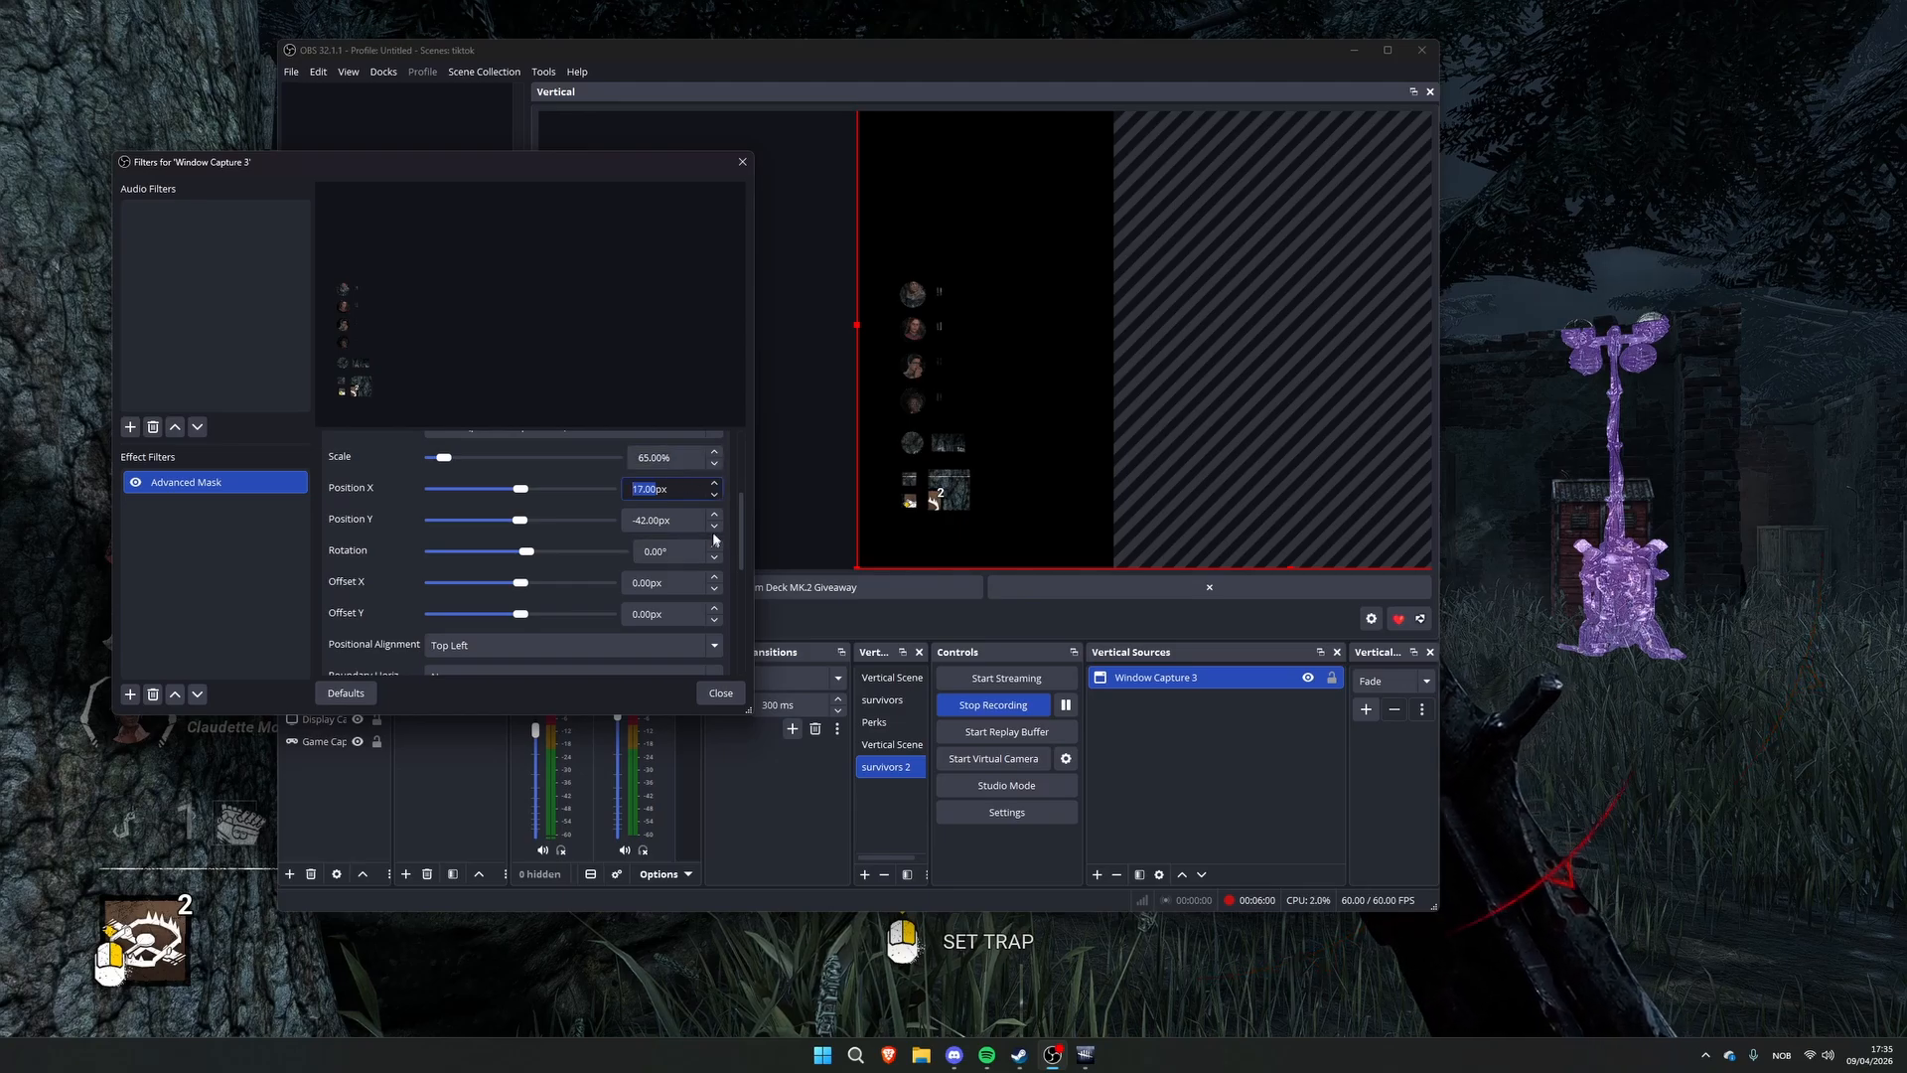
click(716, 515)
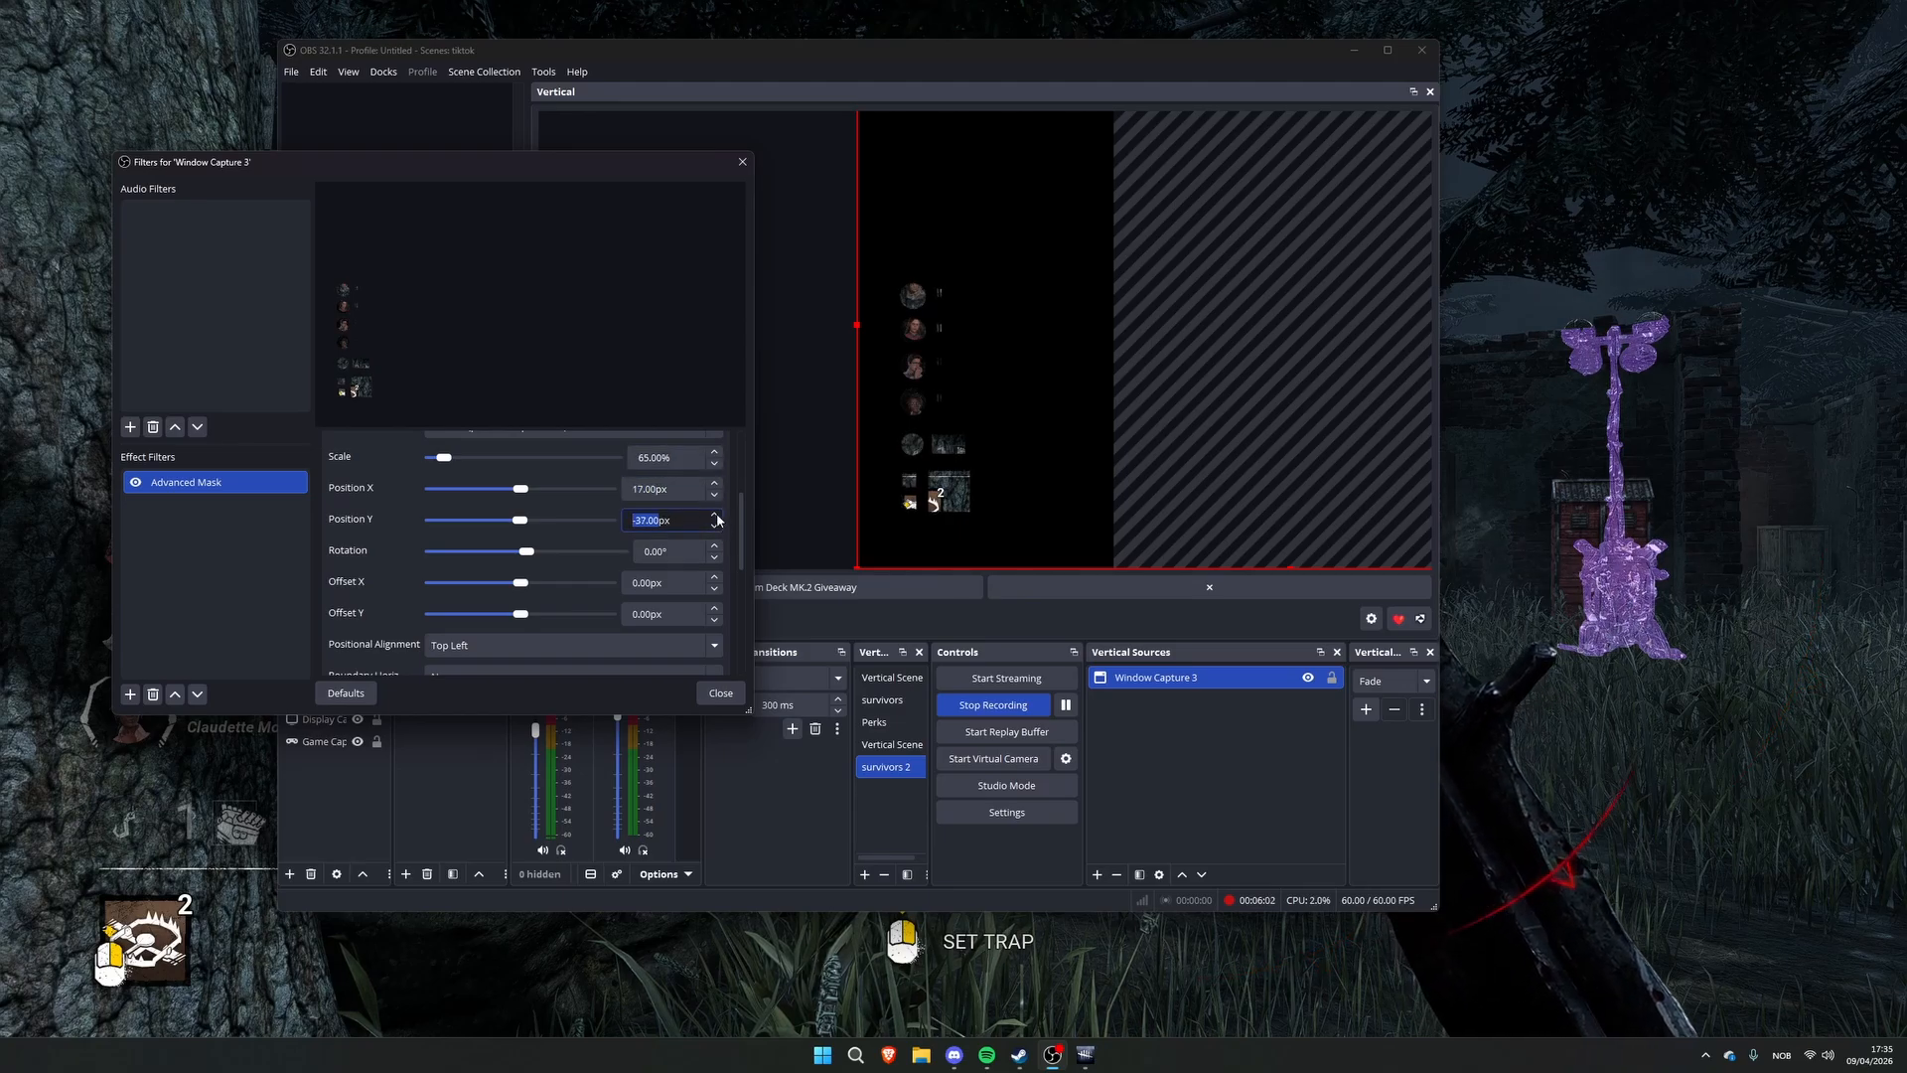
click(714, 526)
click(714, 525)
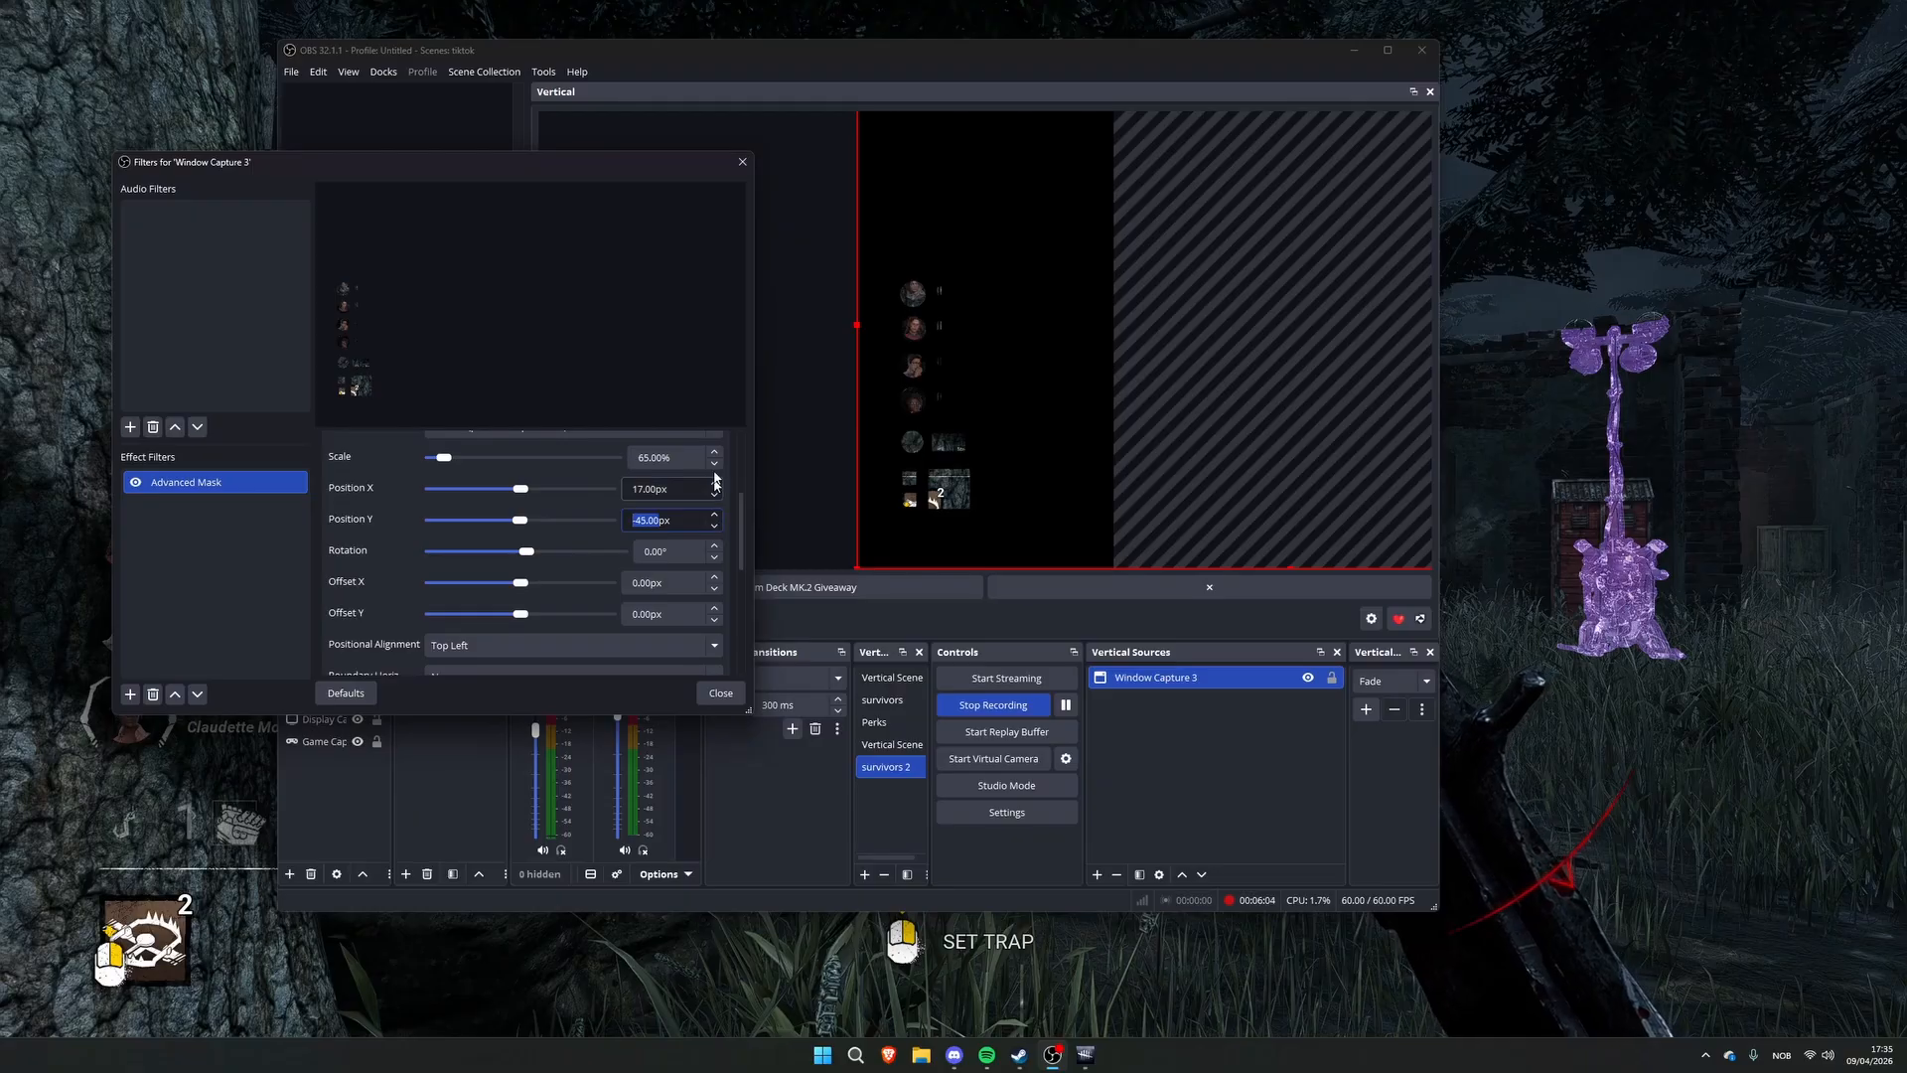
click(715, 464)
click(715, 464)
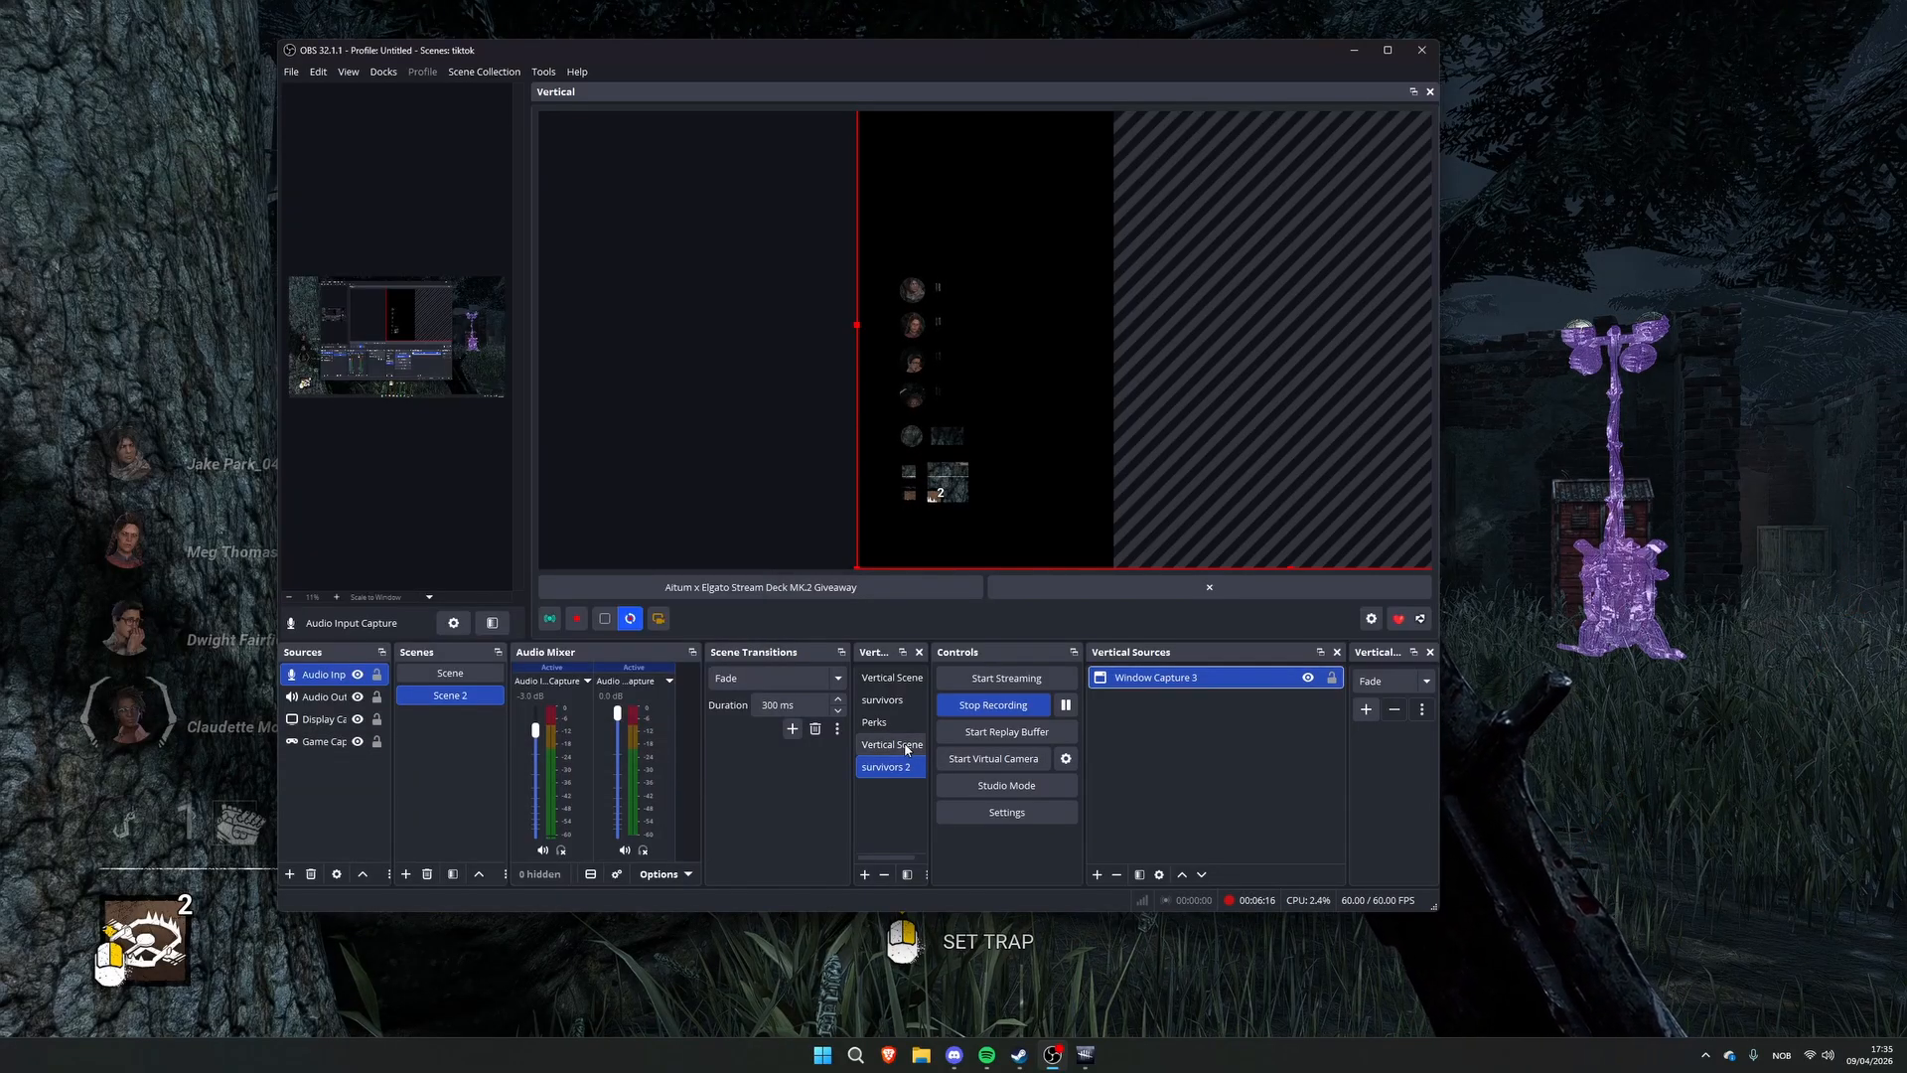
Add the survivors 2 scene as a source in Vertical Scene 1 and adjust the game capture's placement on the canvas
click(904, 745)
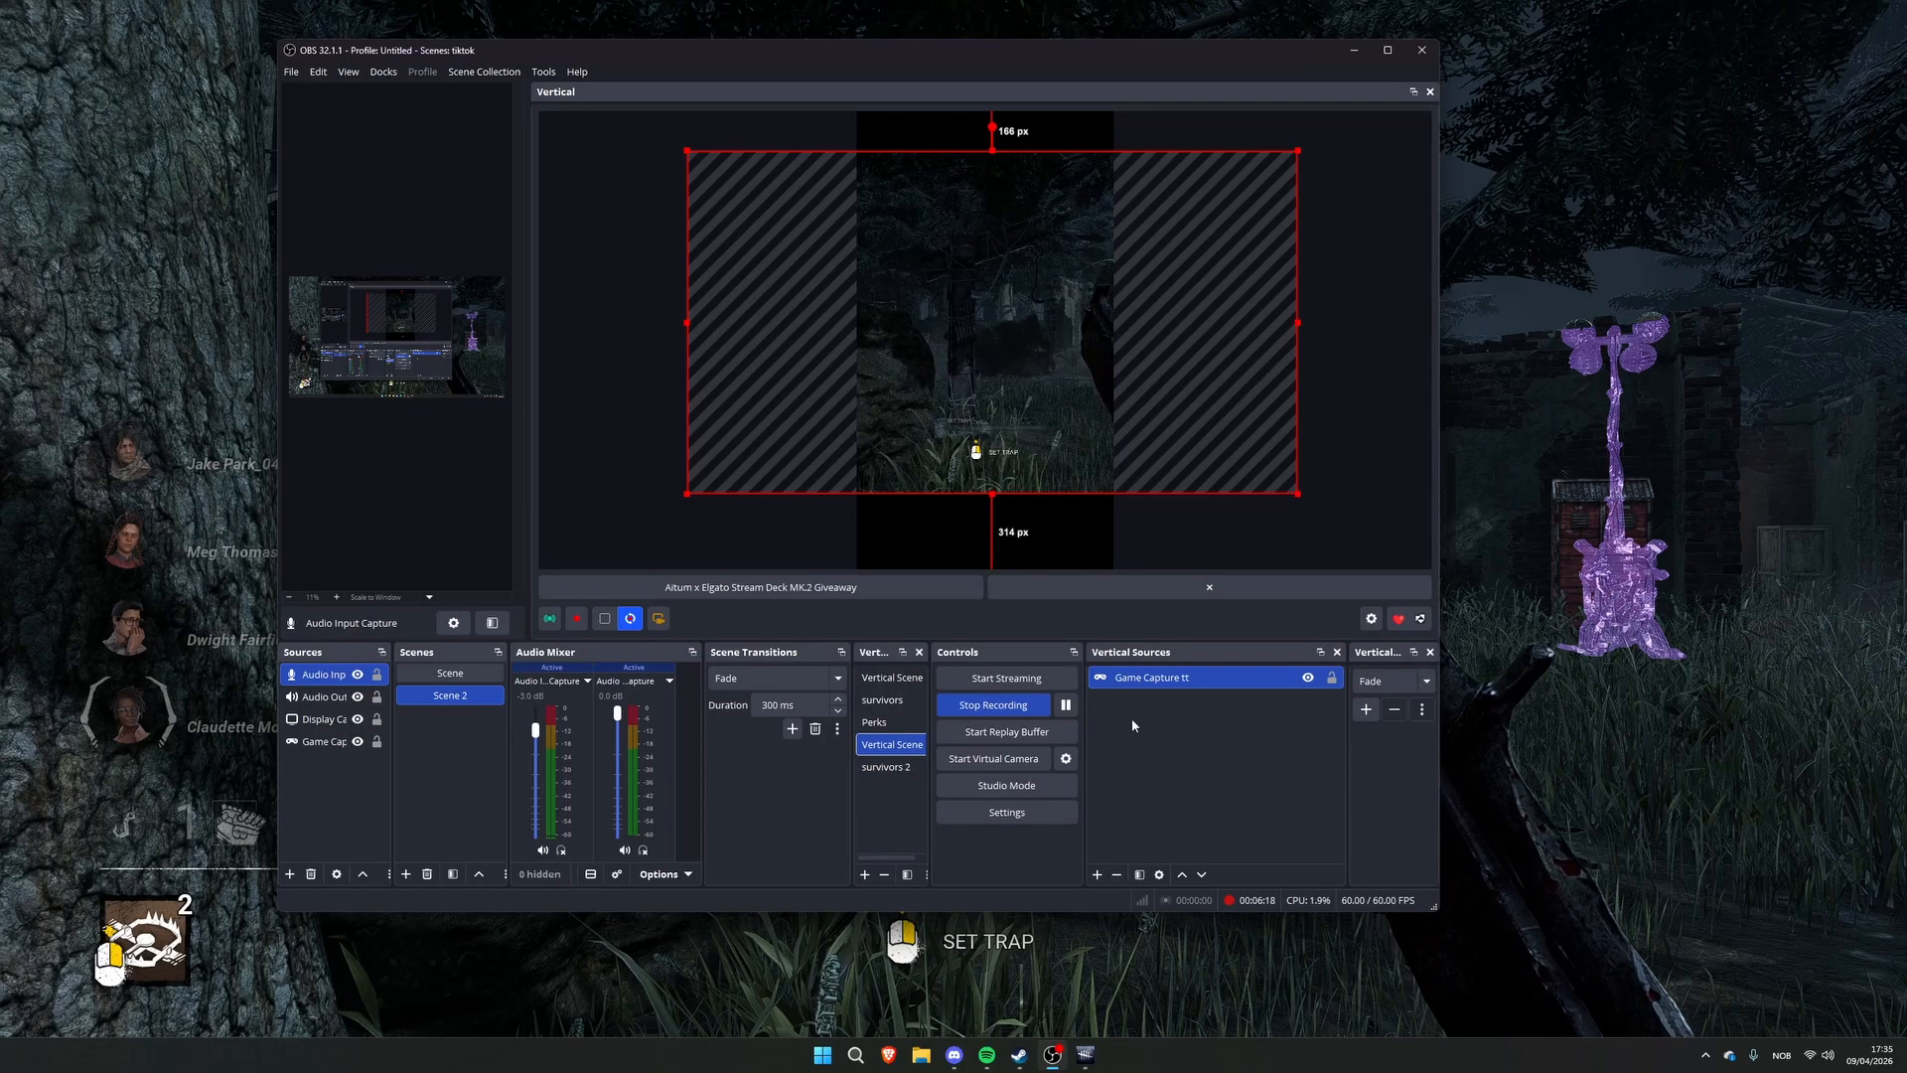
click(1098, 874)
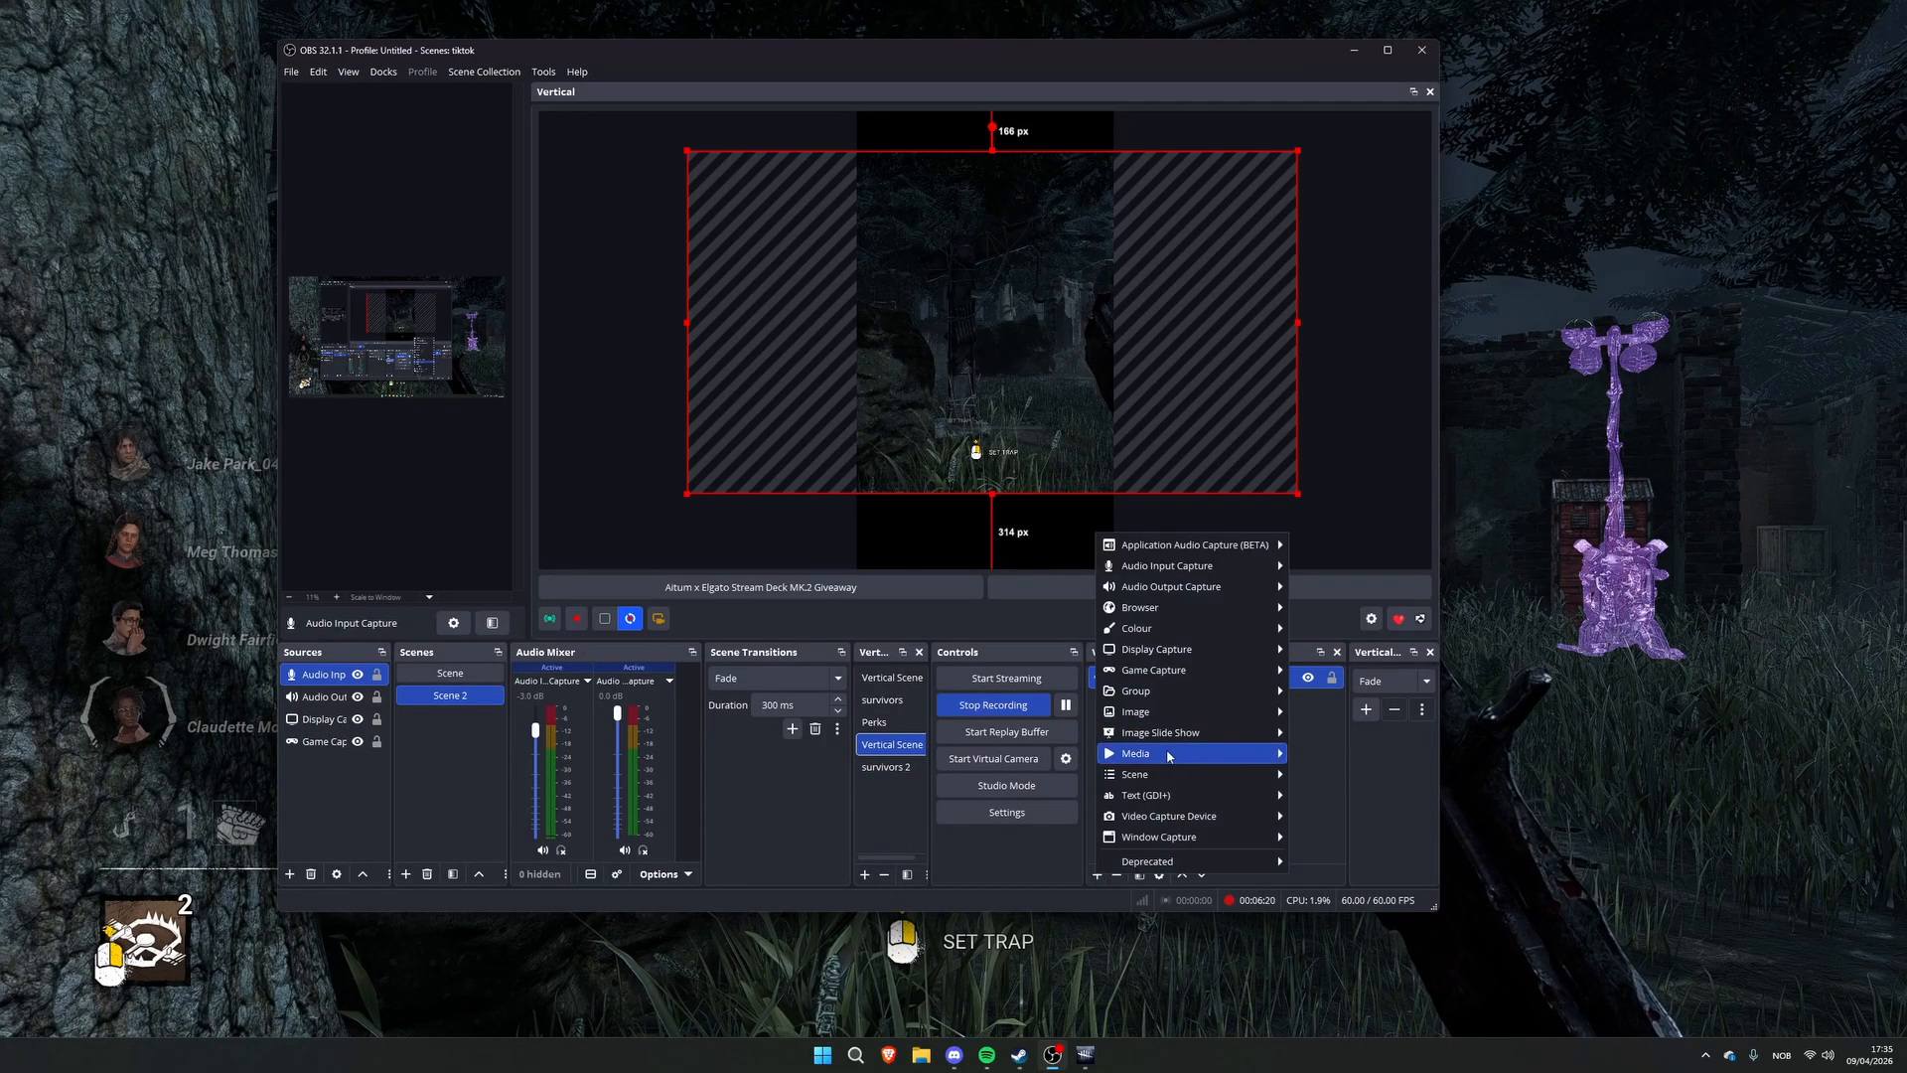
mouse_move(1192, 774)
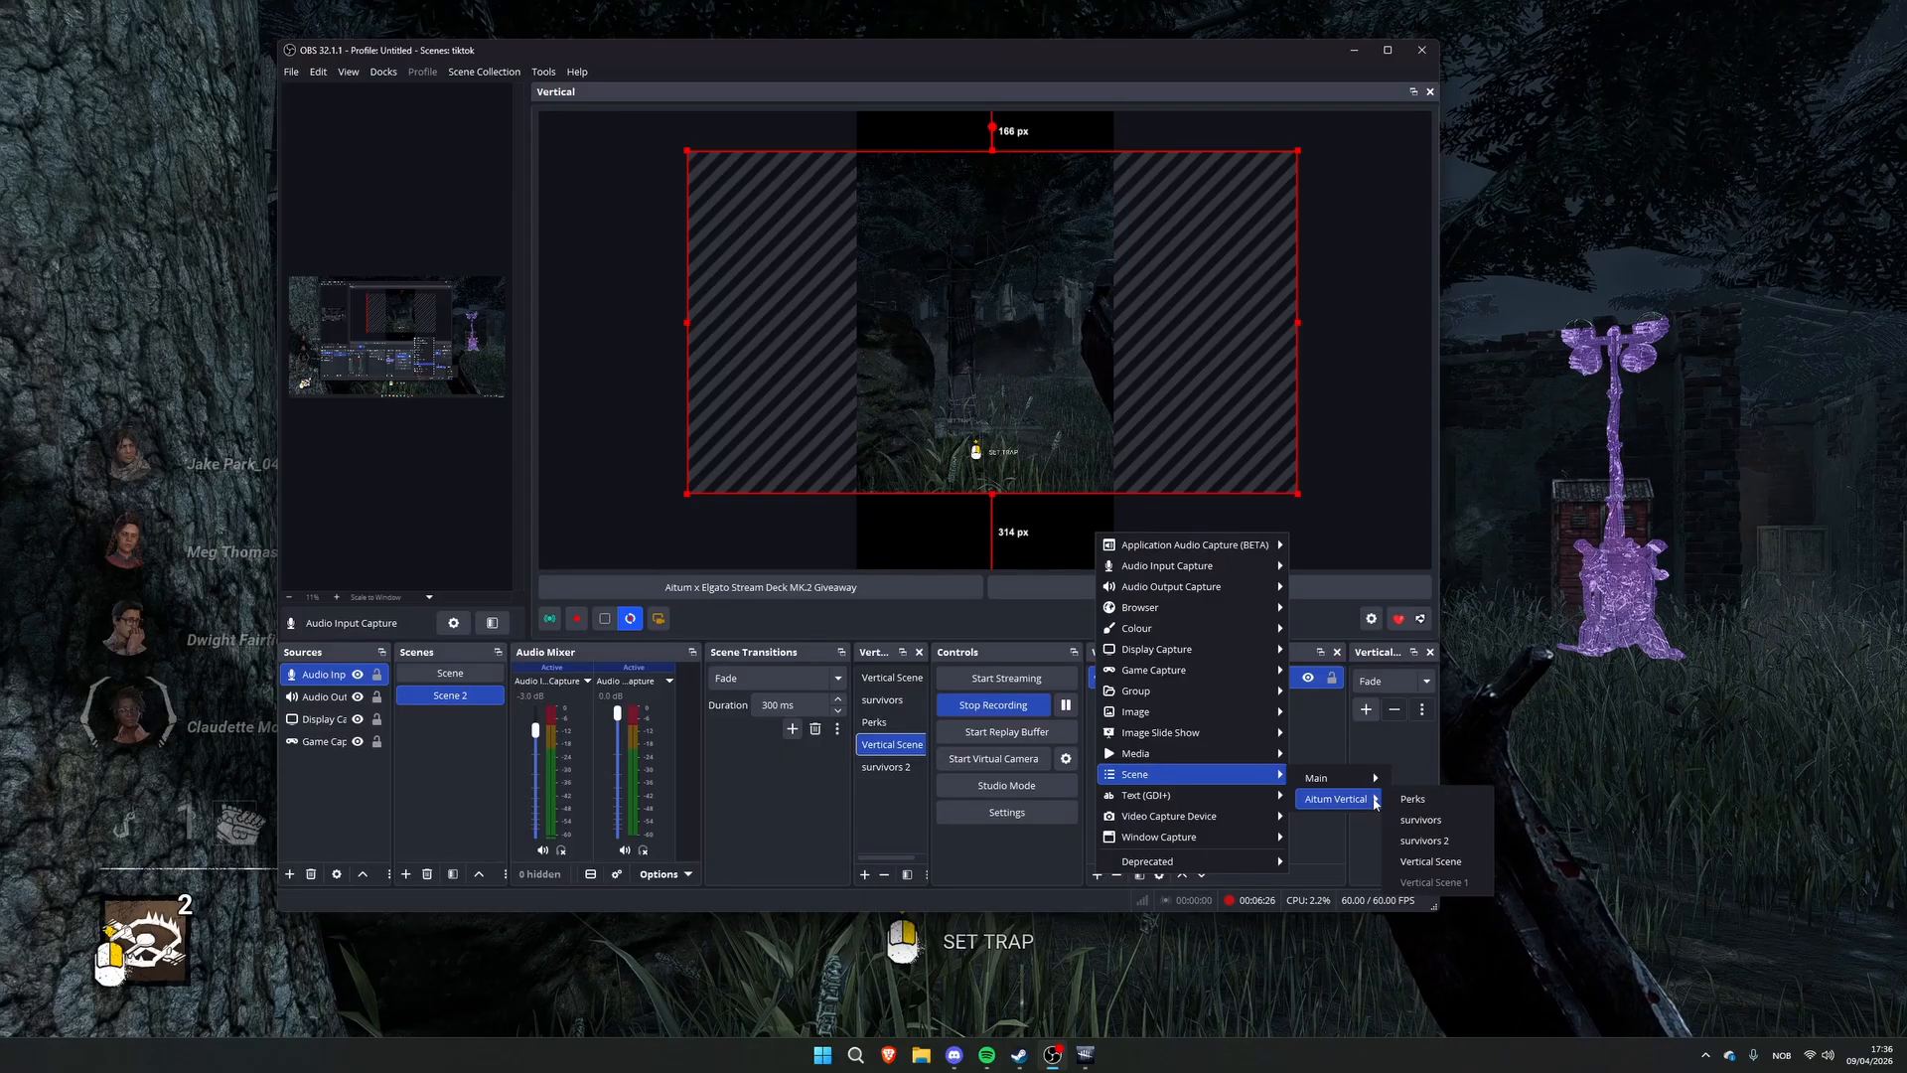
click(1441, 844)
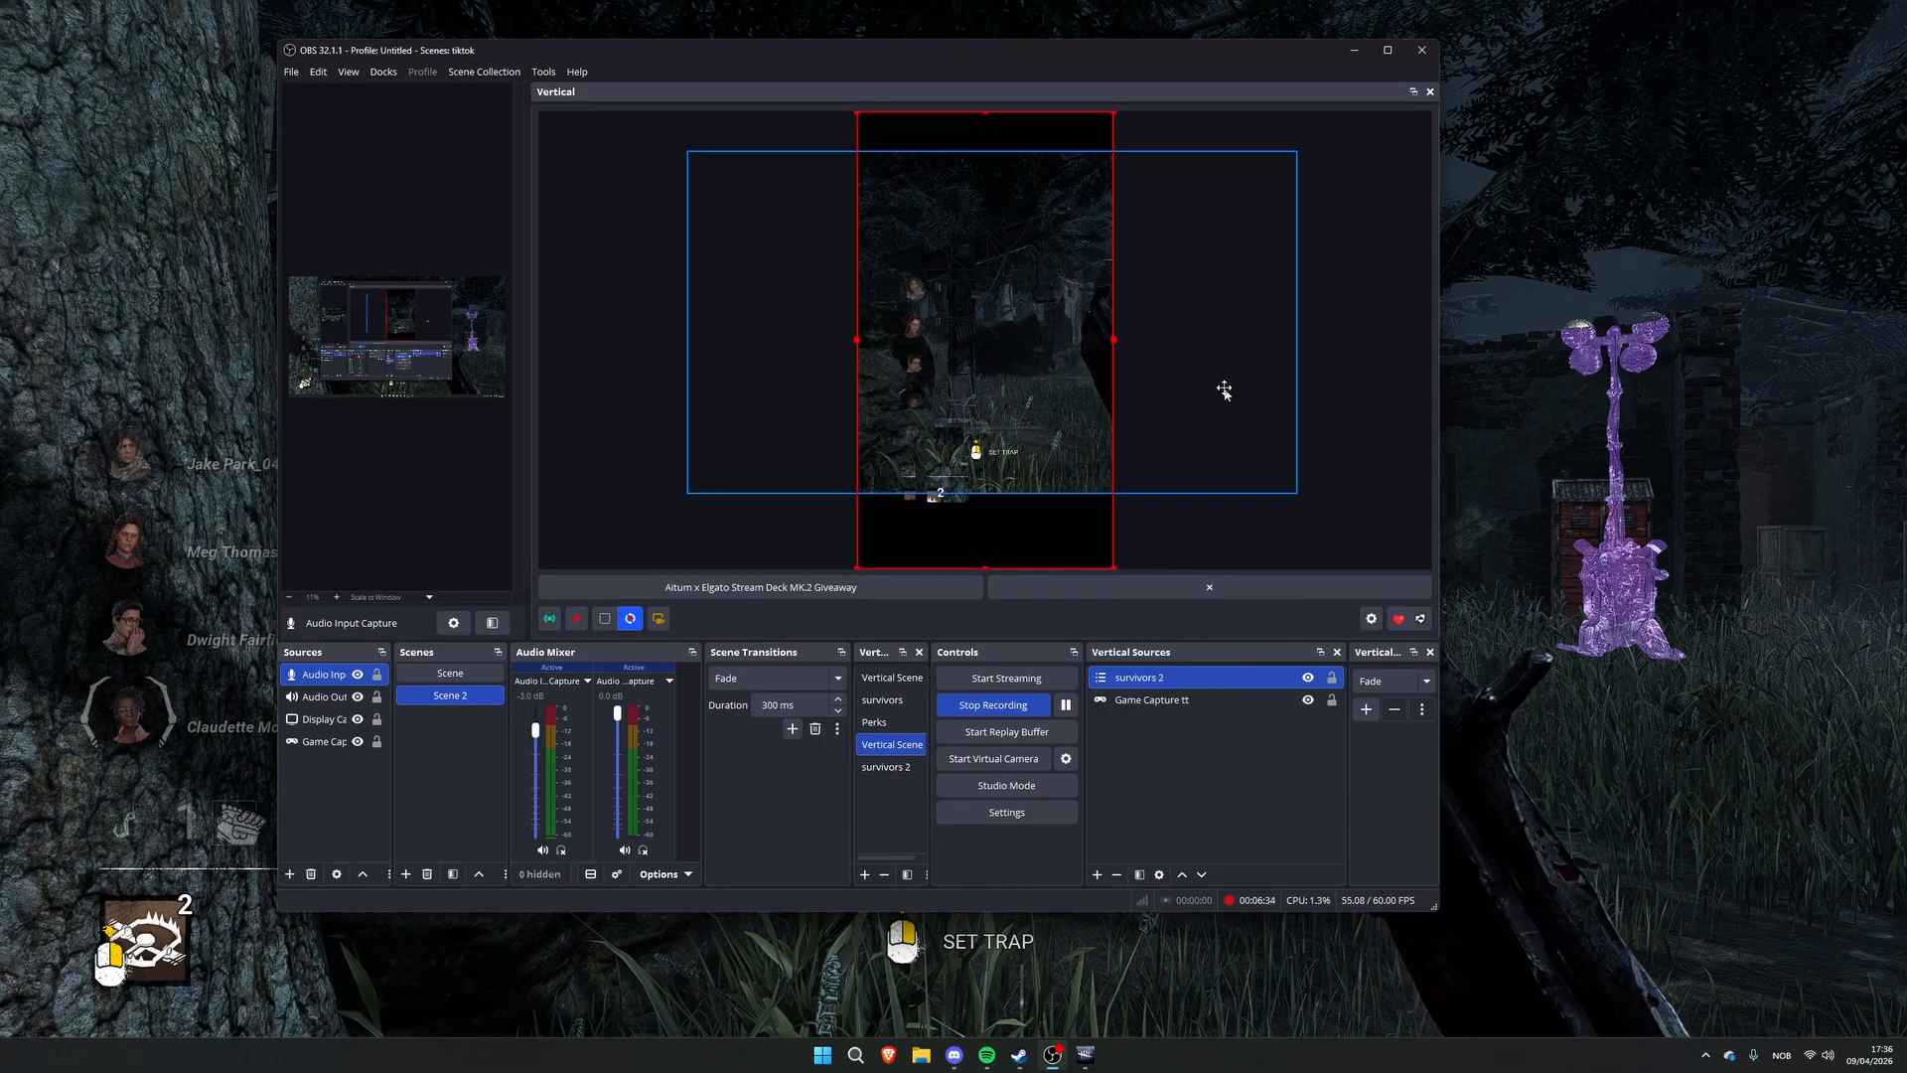
drag(1224, 389, 1217, 392)
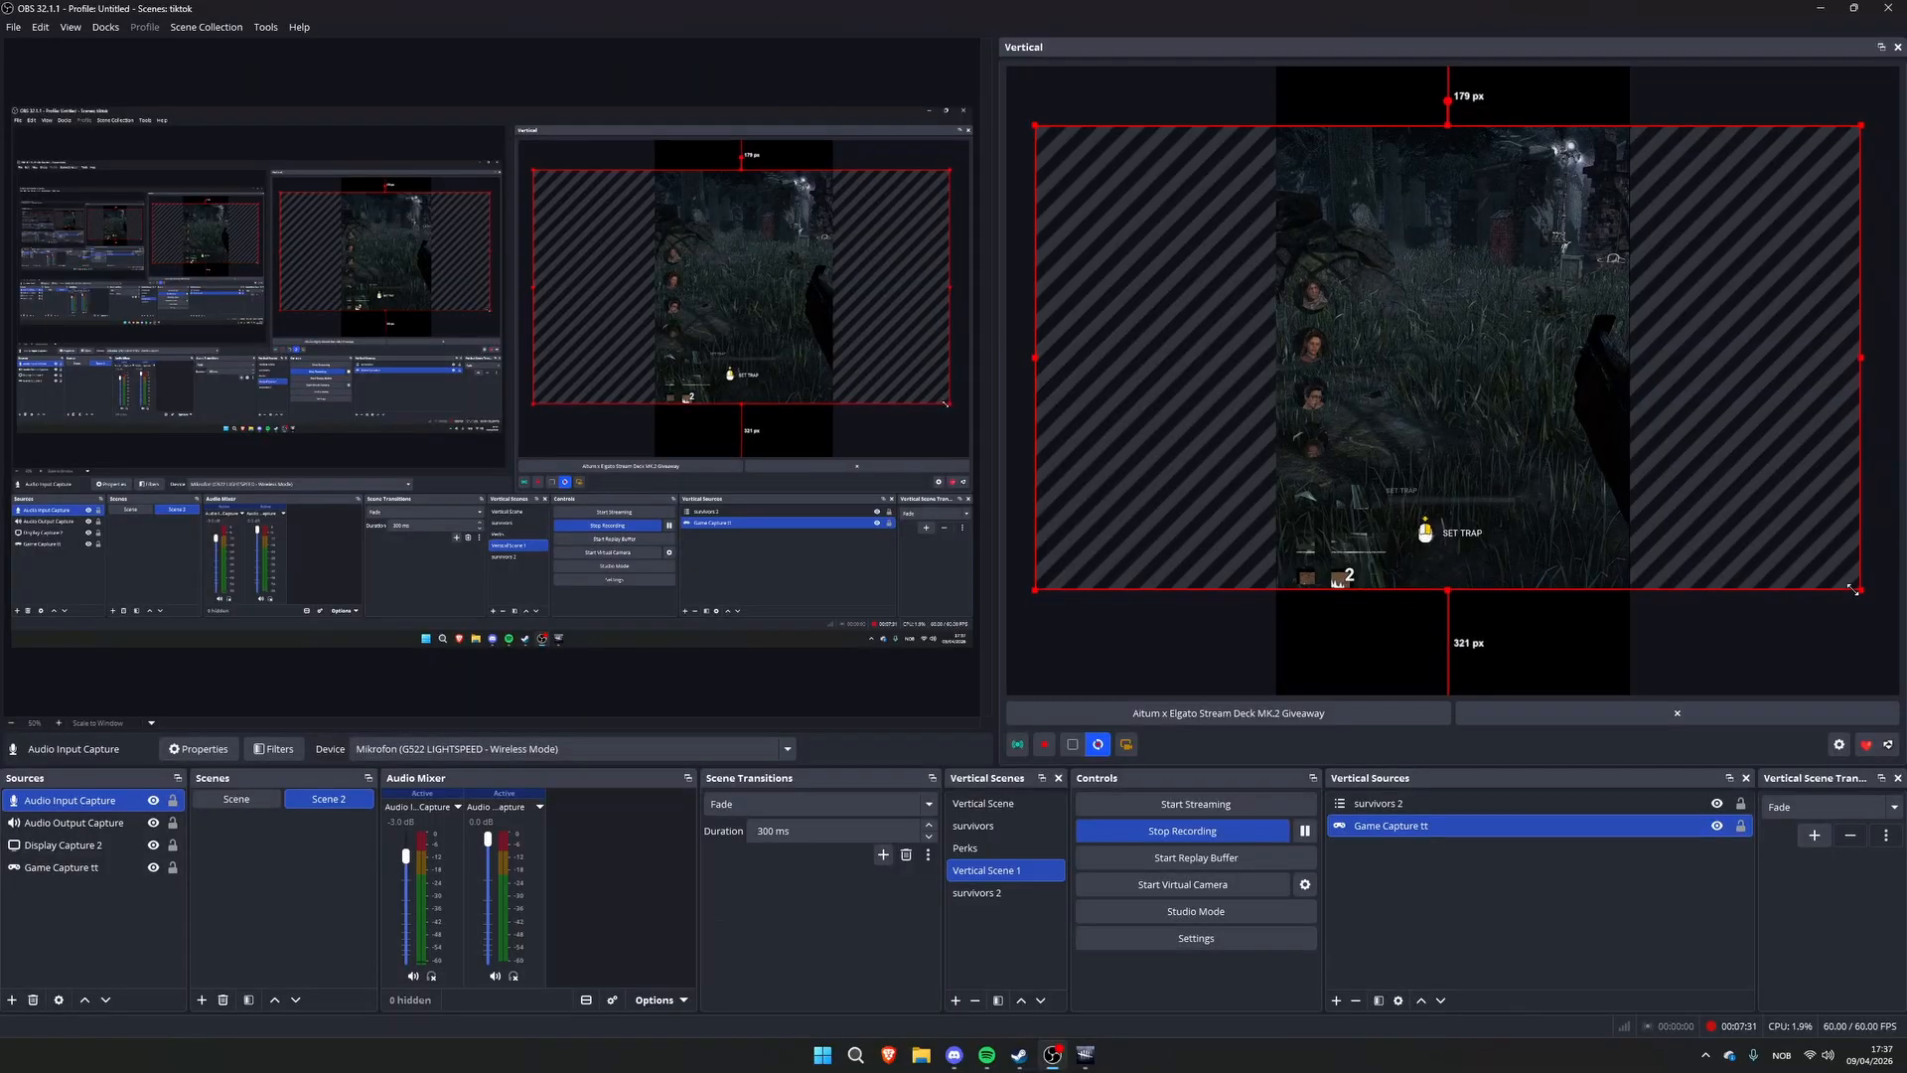
In the survivors 2 scene, shrink the window capture and shift its survivor icons toward the canvas's left edge, and return to Vertical Scene 1
click(994, 892)
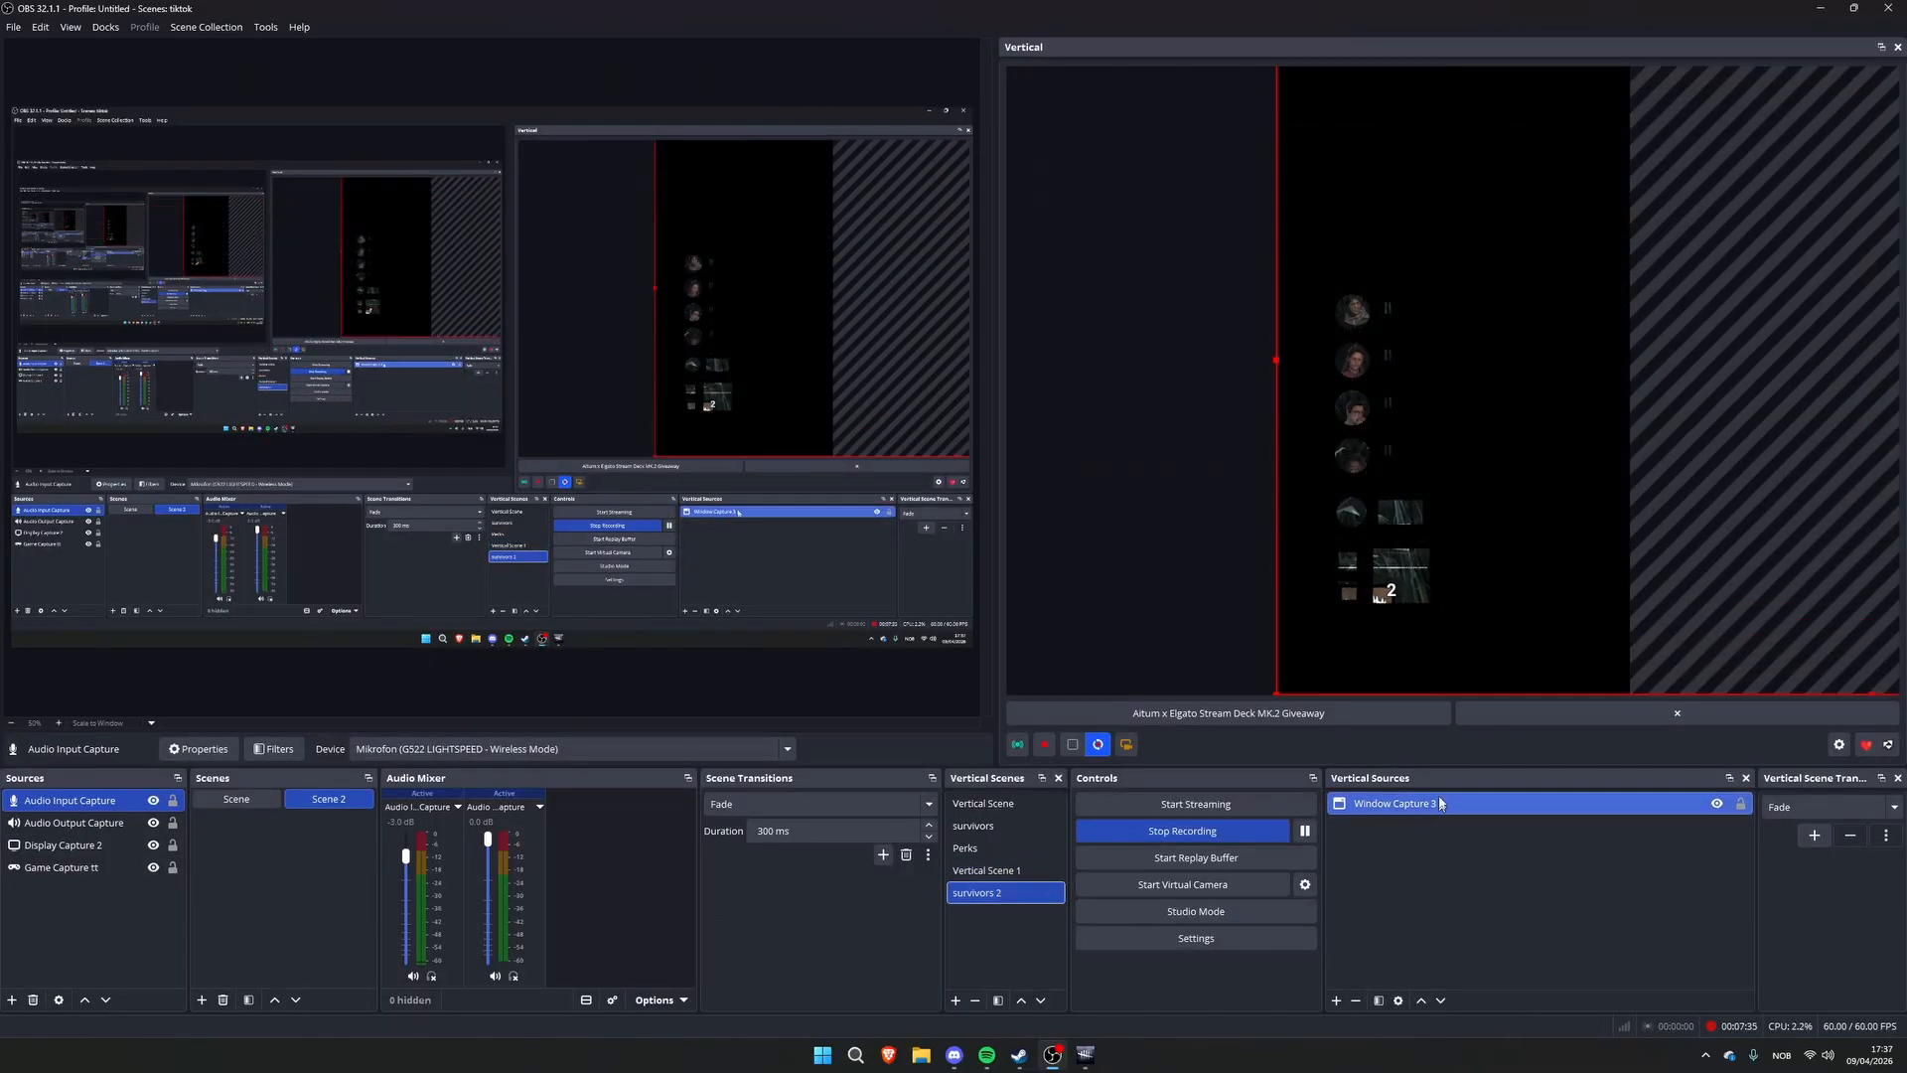
drag(1547, 588, 1523, 546)
drag(1252, 653, 1419, 562)
drag(1625, 485, 1477, 579)
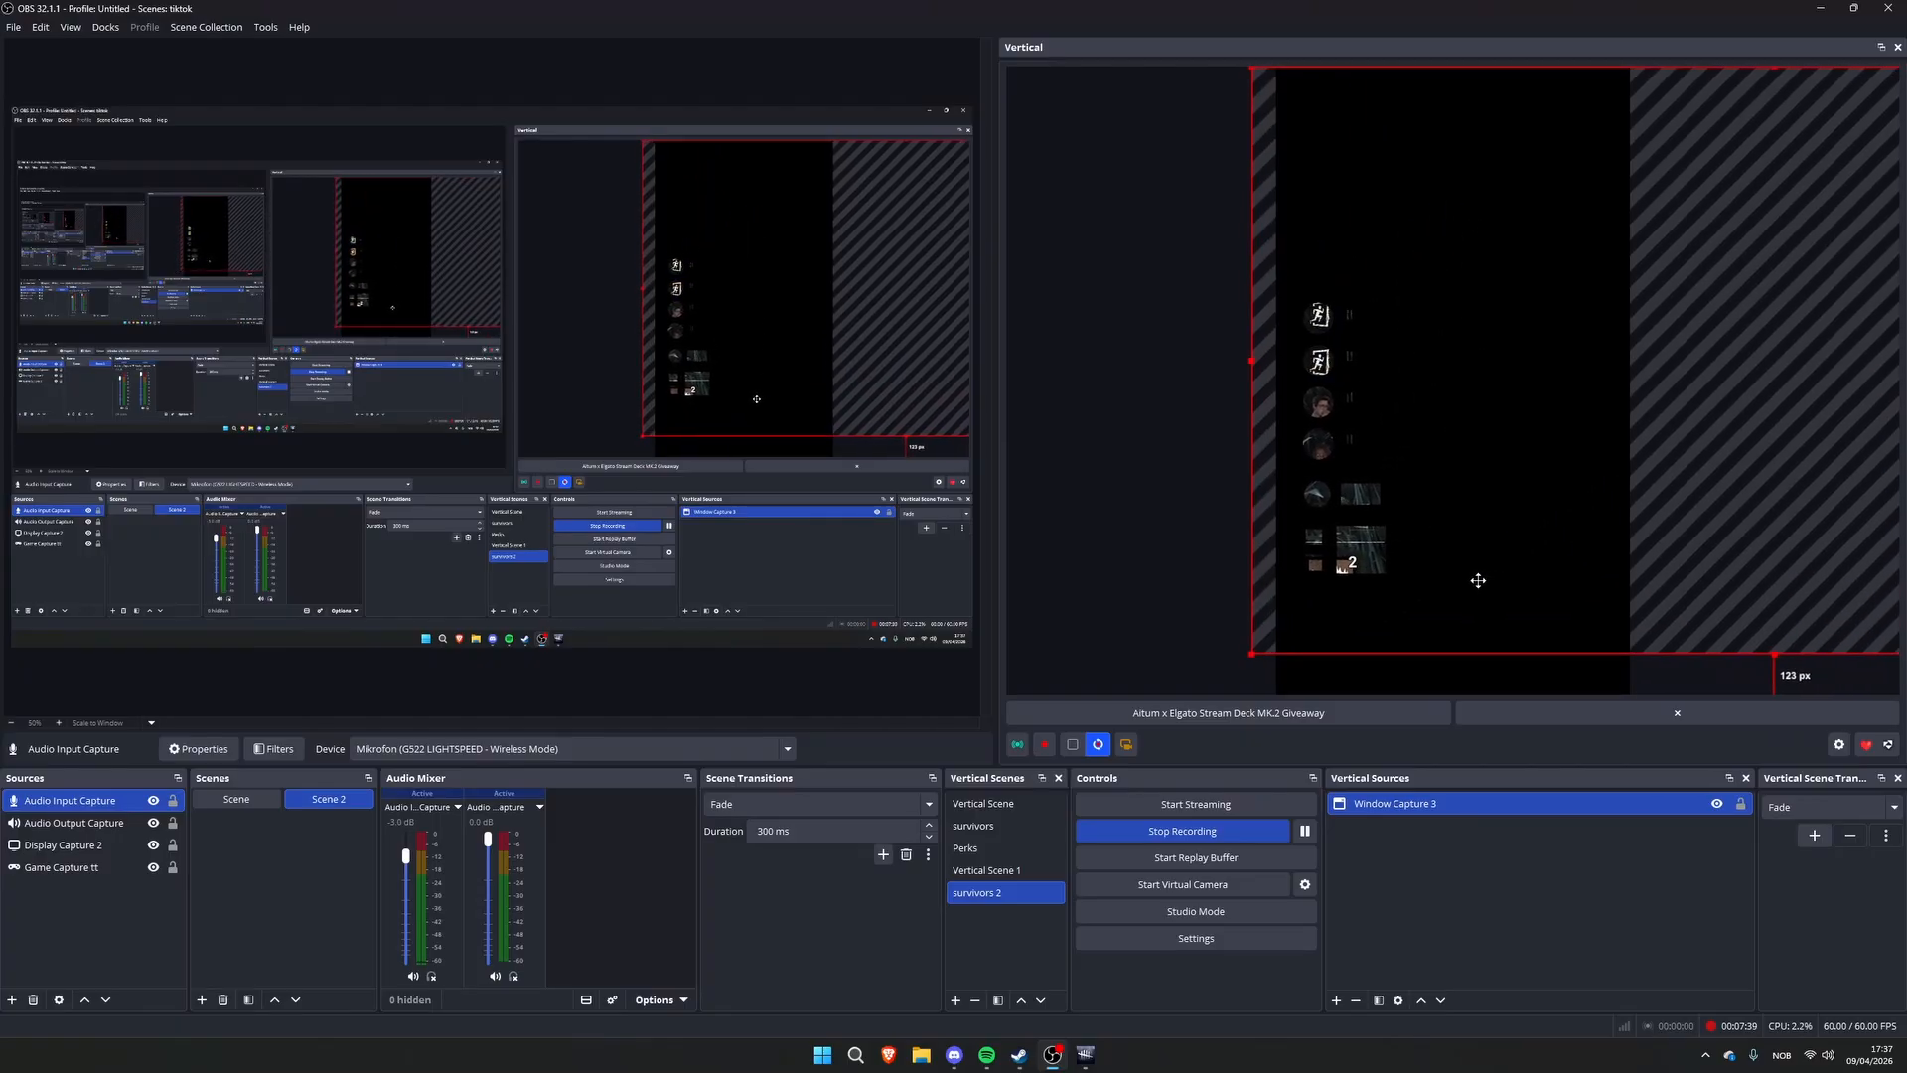
click(1015, 870)
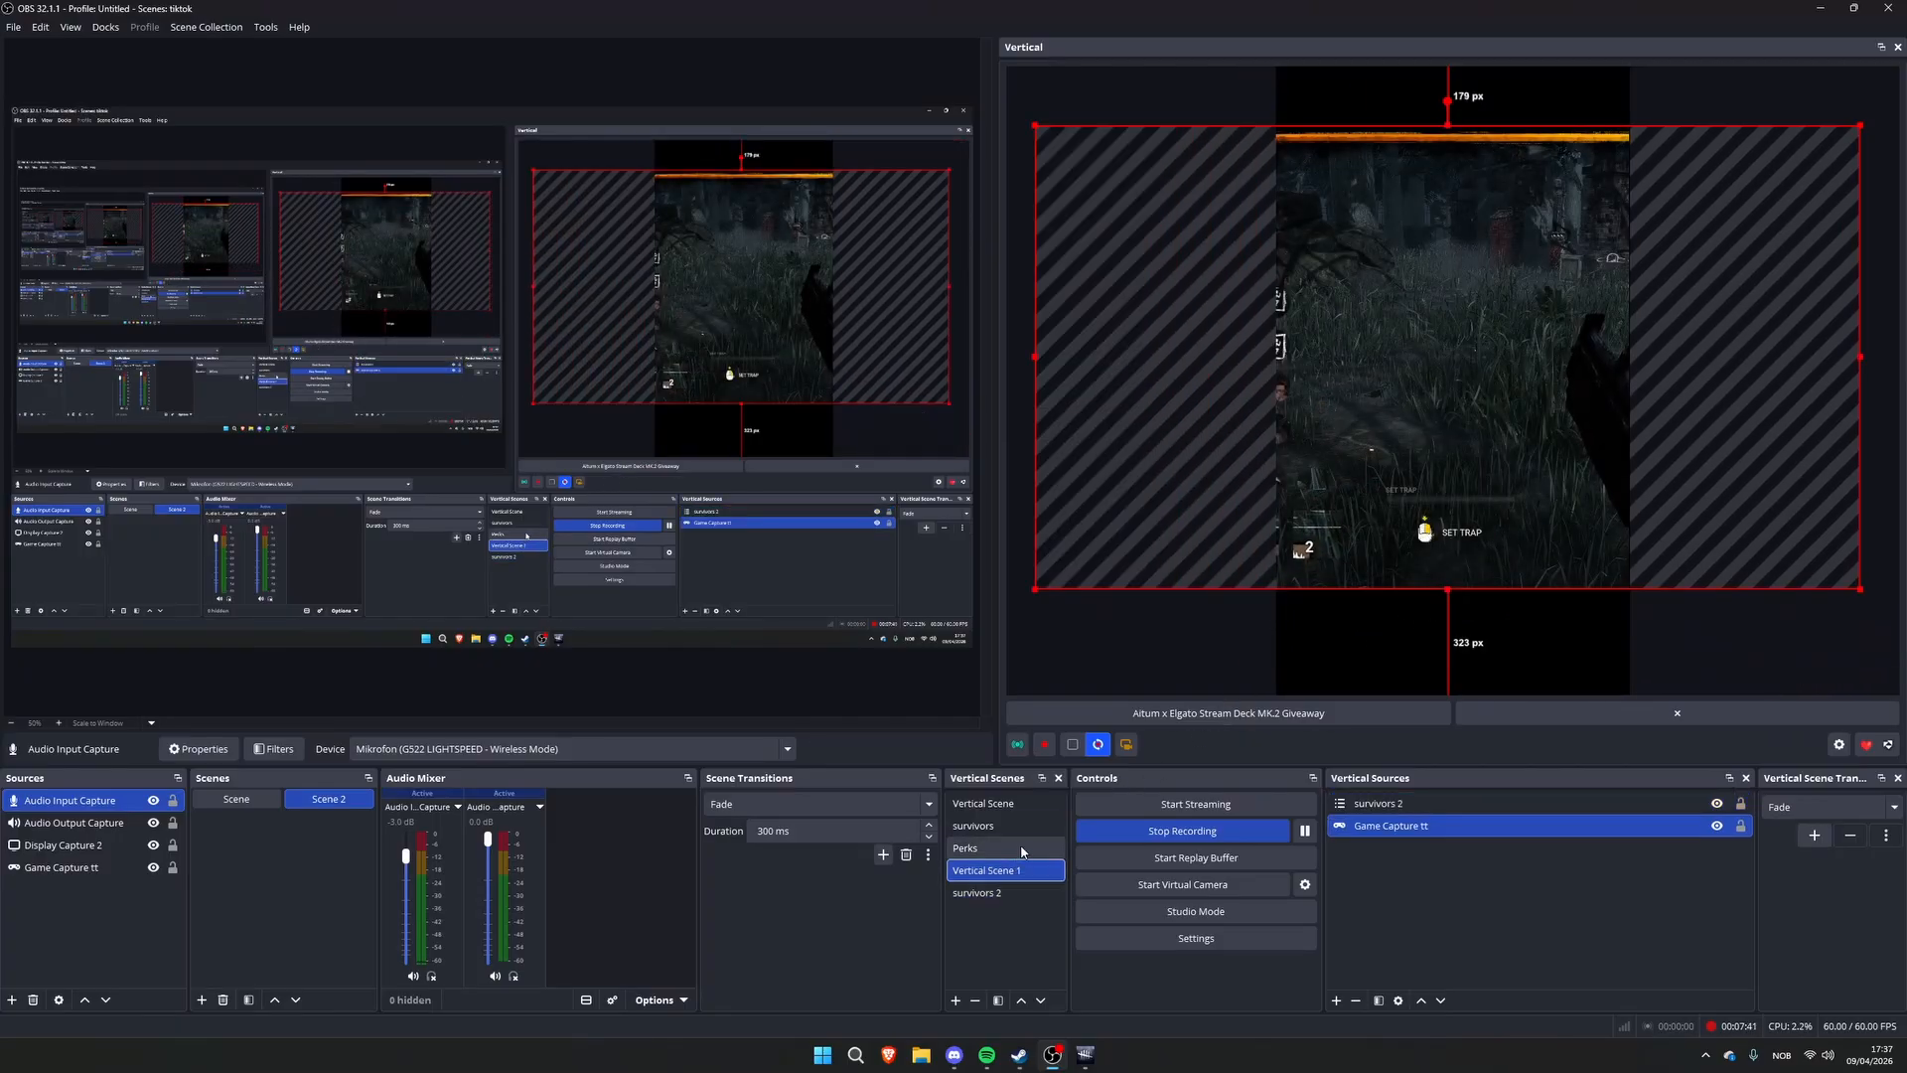
Examine the Advanced Mask scale and position settings of the Perks scene's window capture, and return to Vertical Scene 1
click(1023, 849)
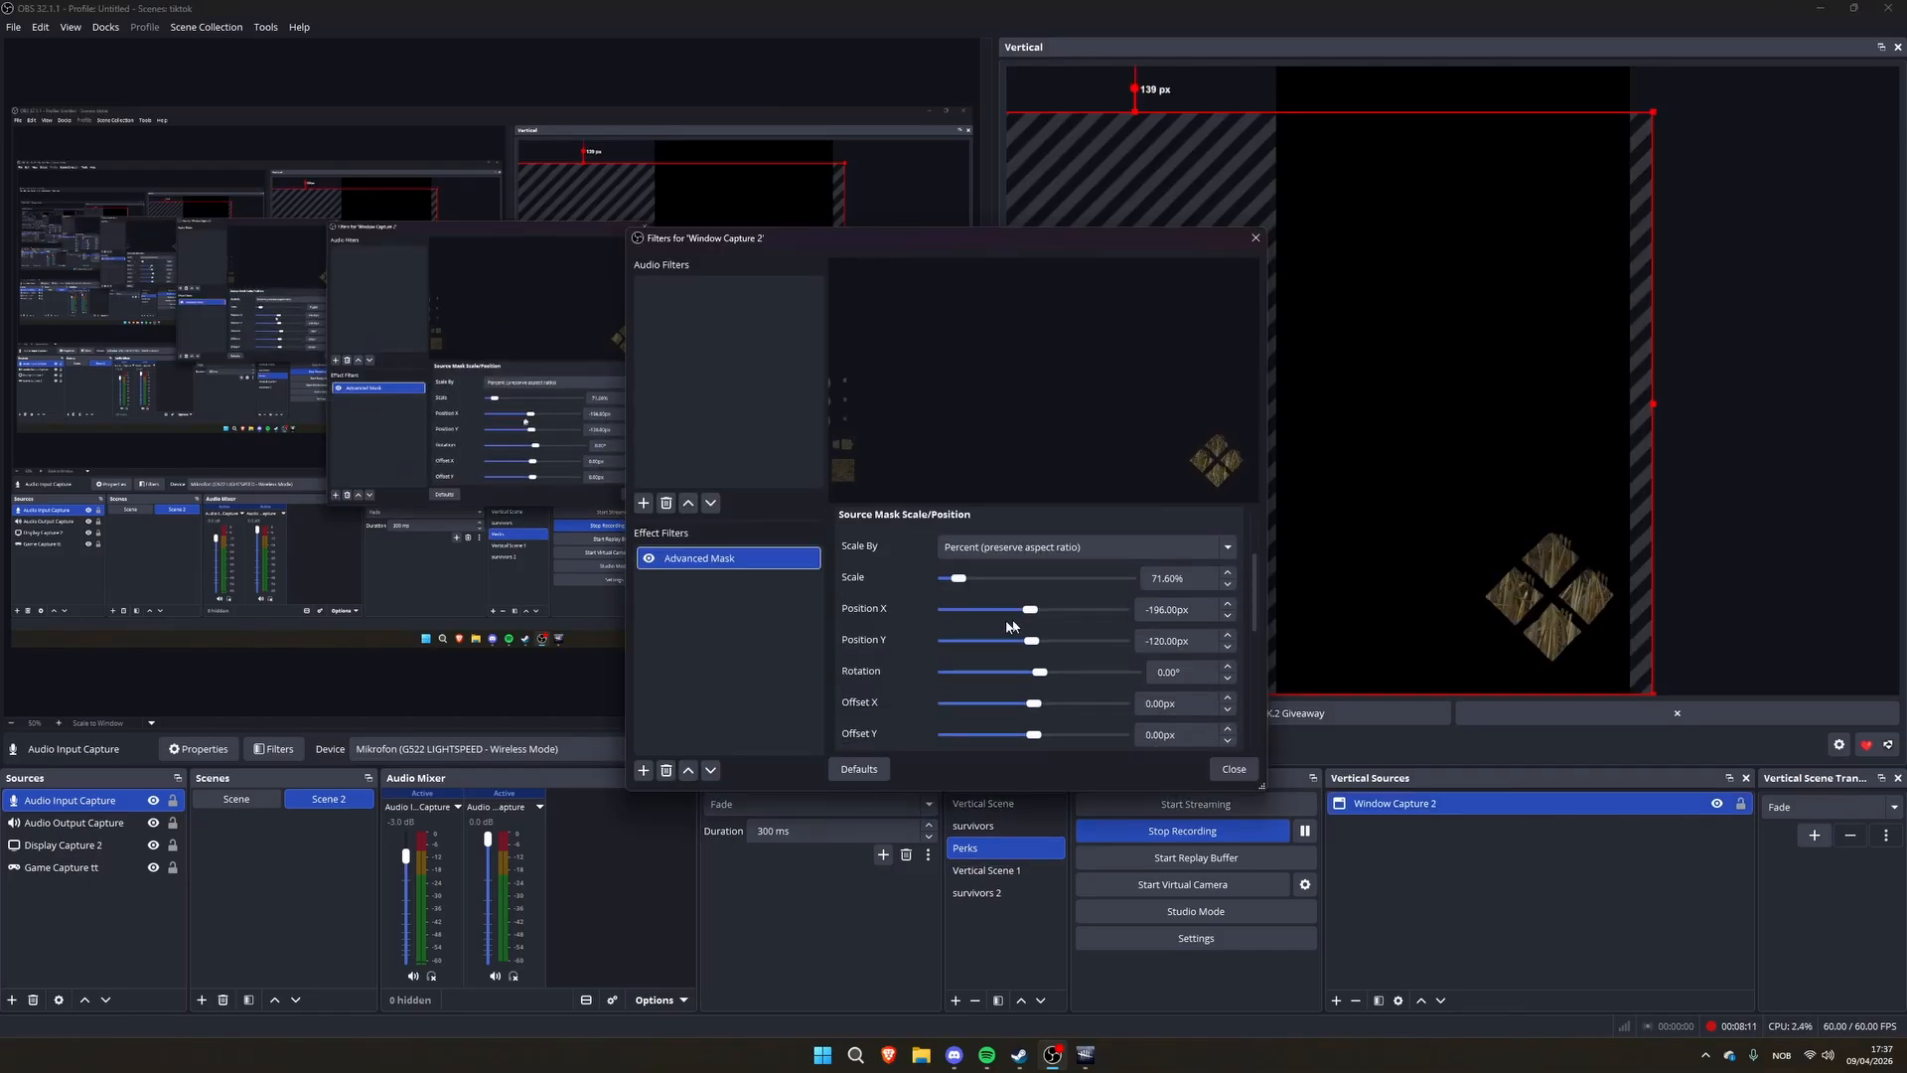
scroll(891, 607, down, 1)
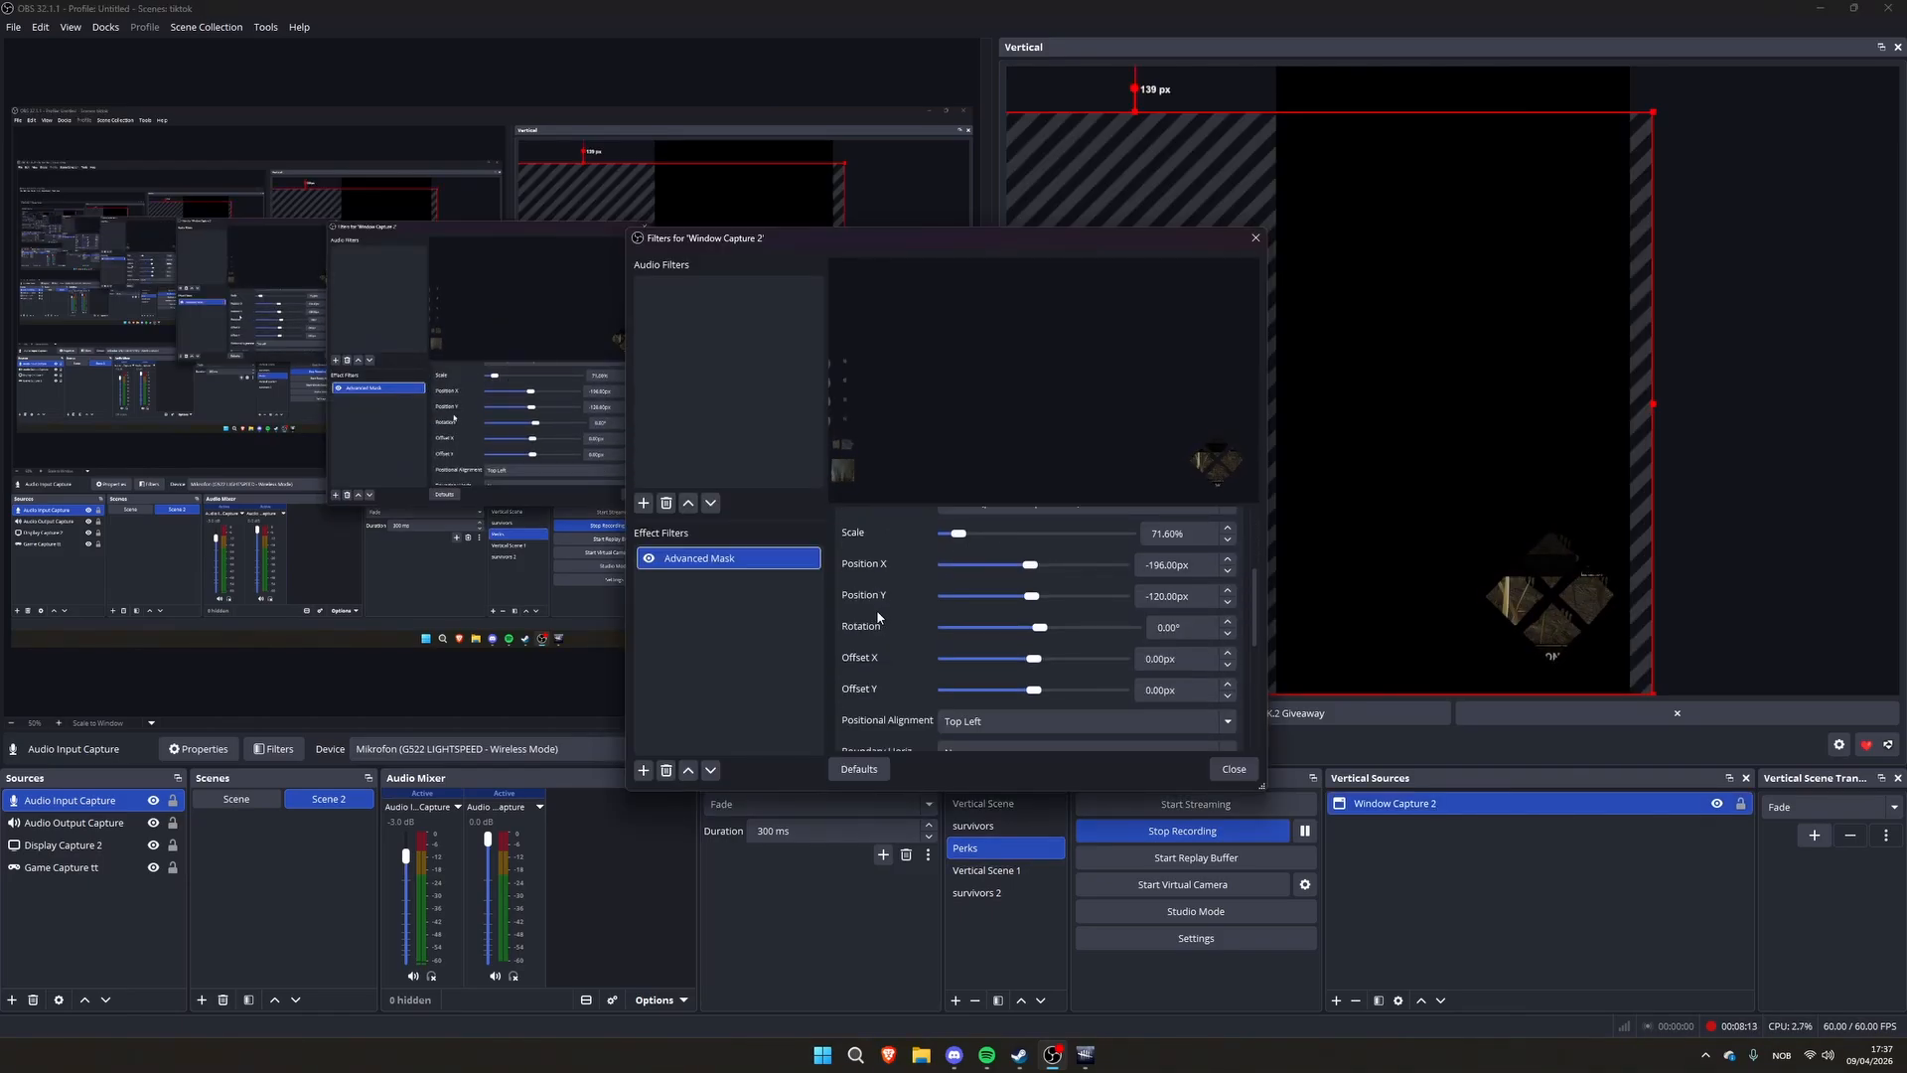
scroll(875, 546, up, 3)
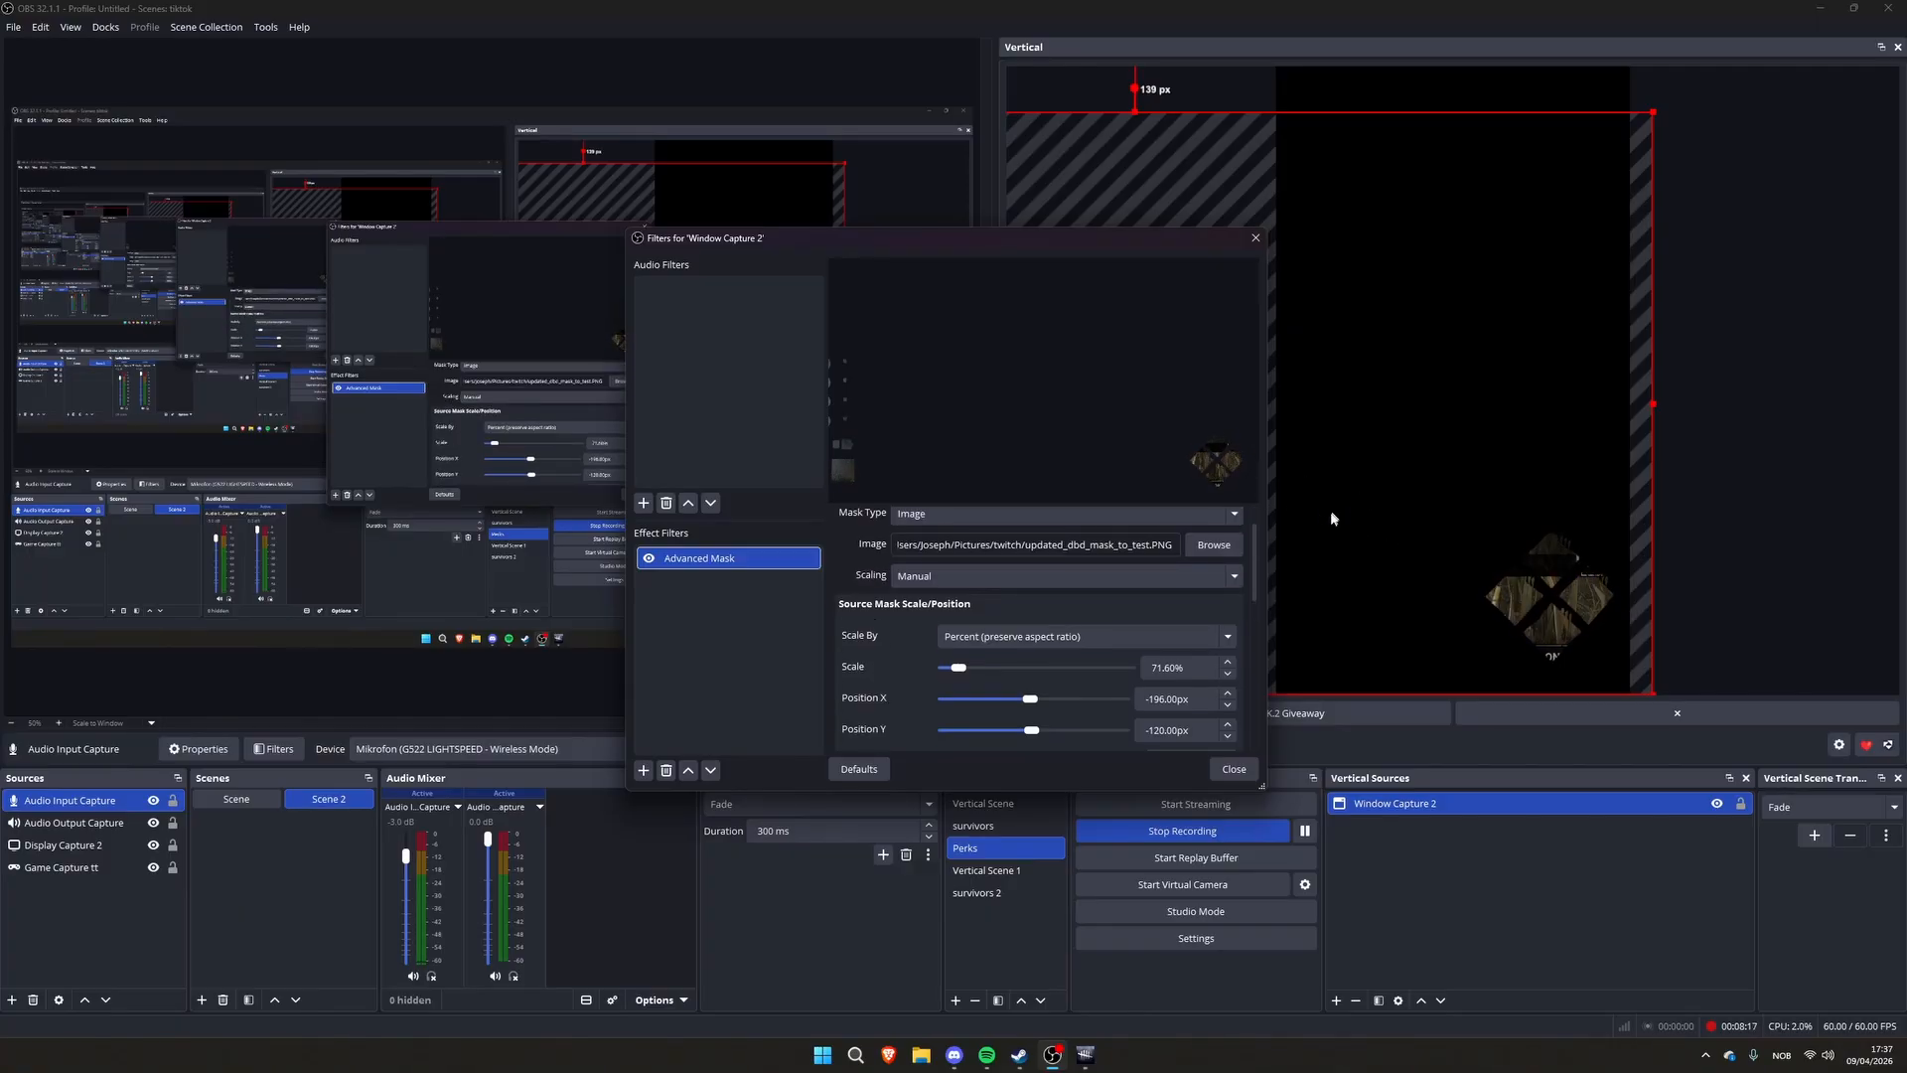
scroll(861, 638, down, 2)
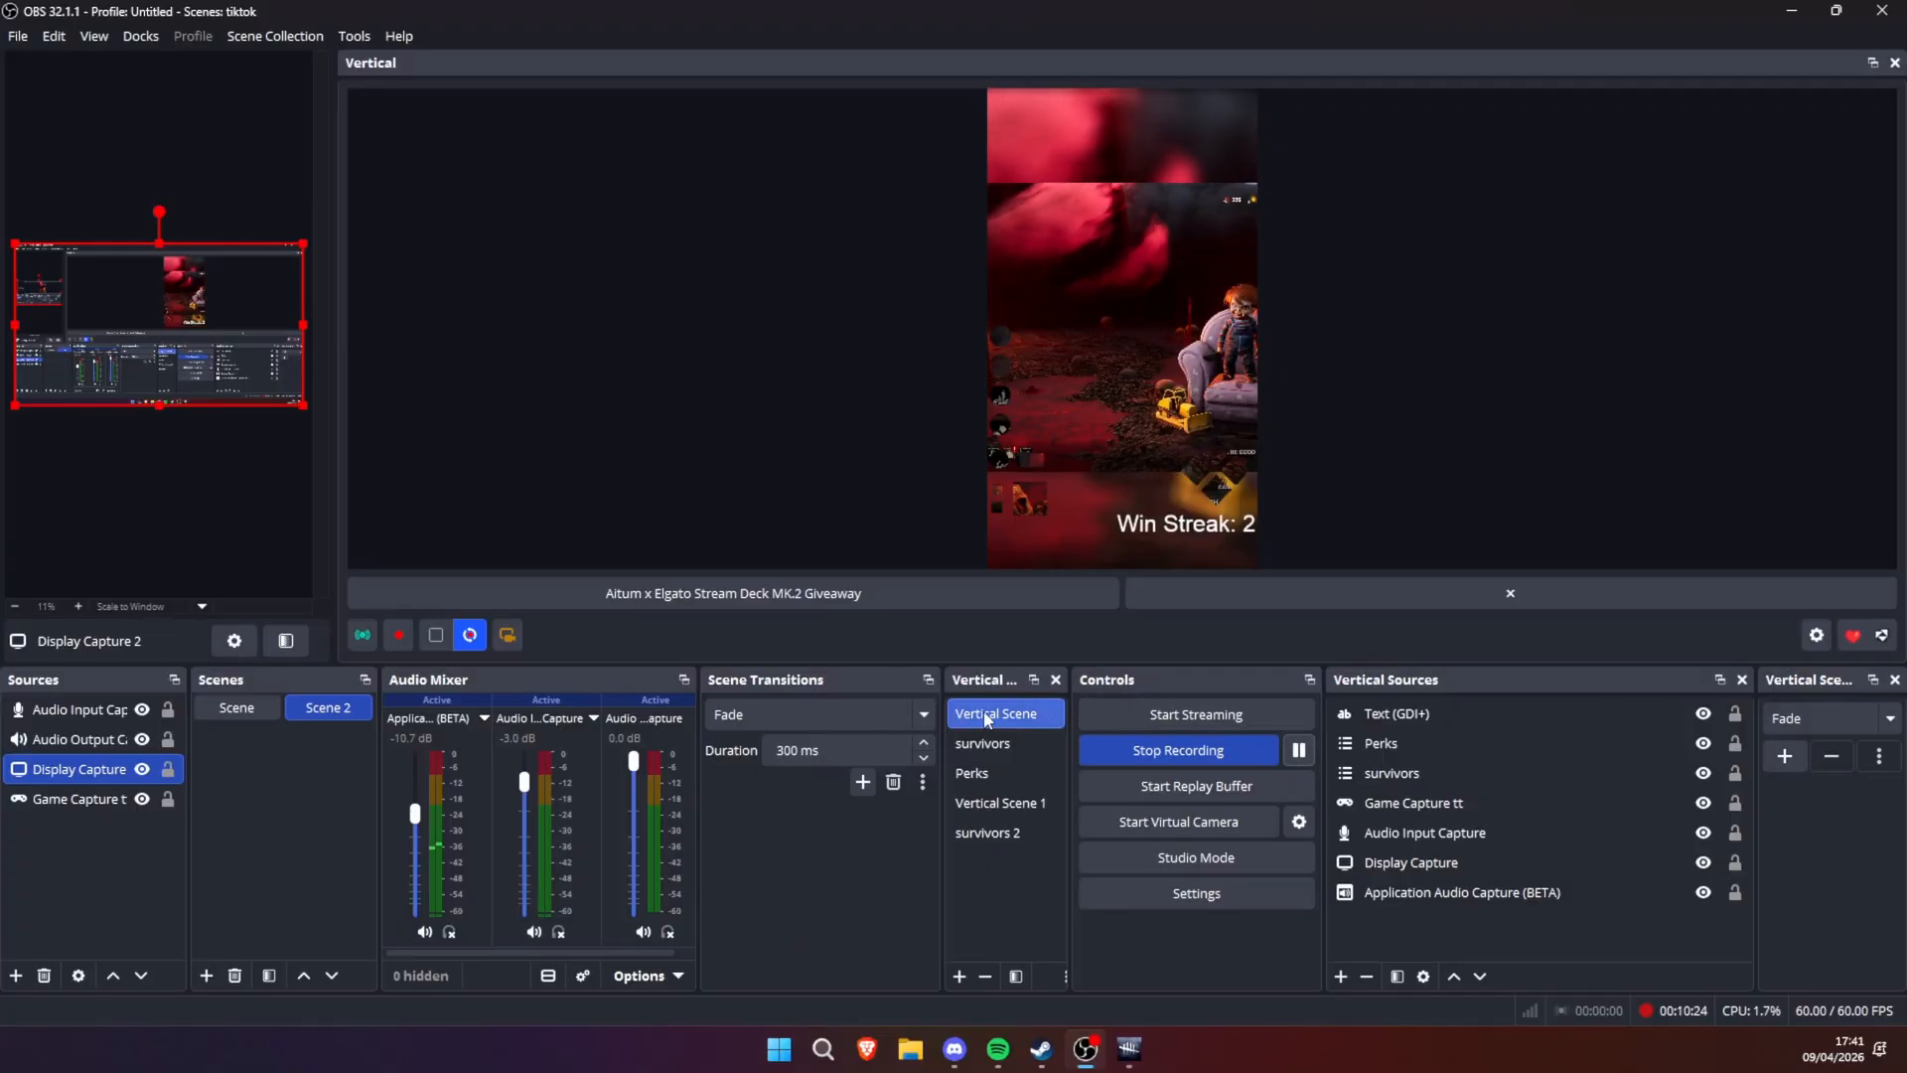
click(999, 802)
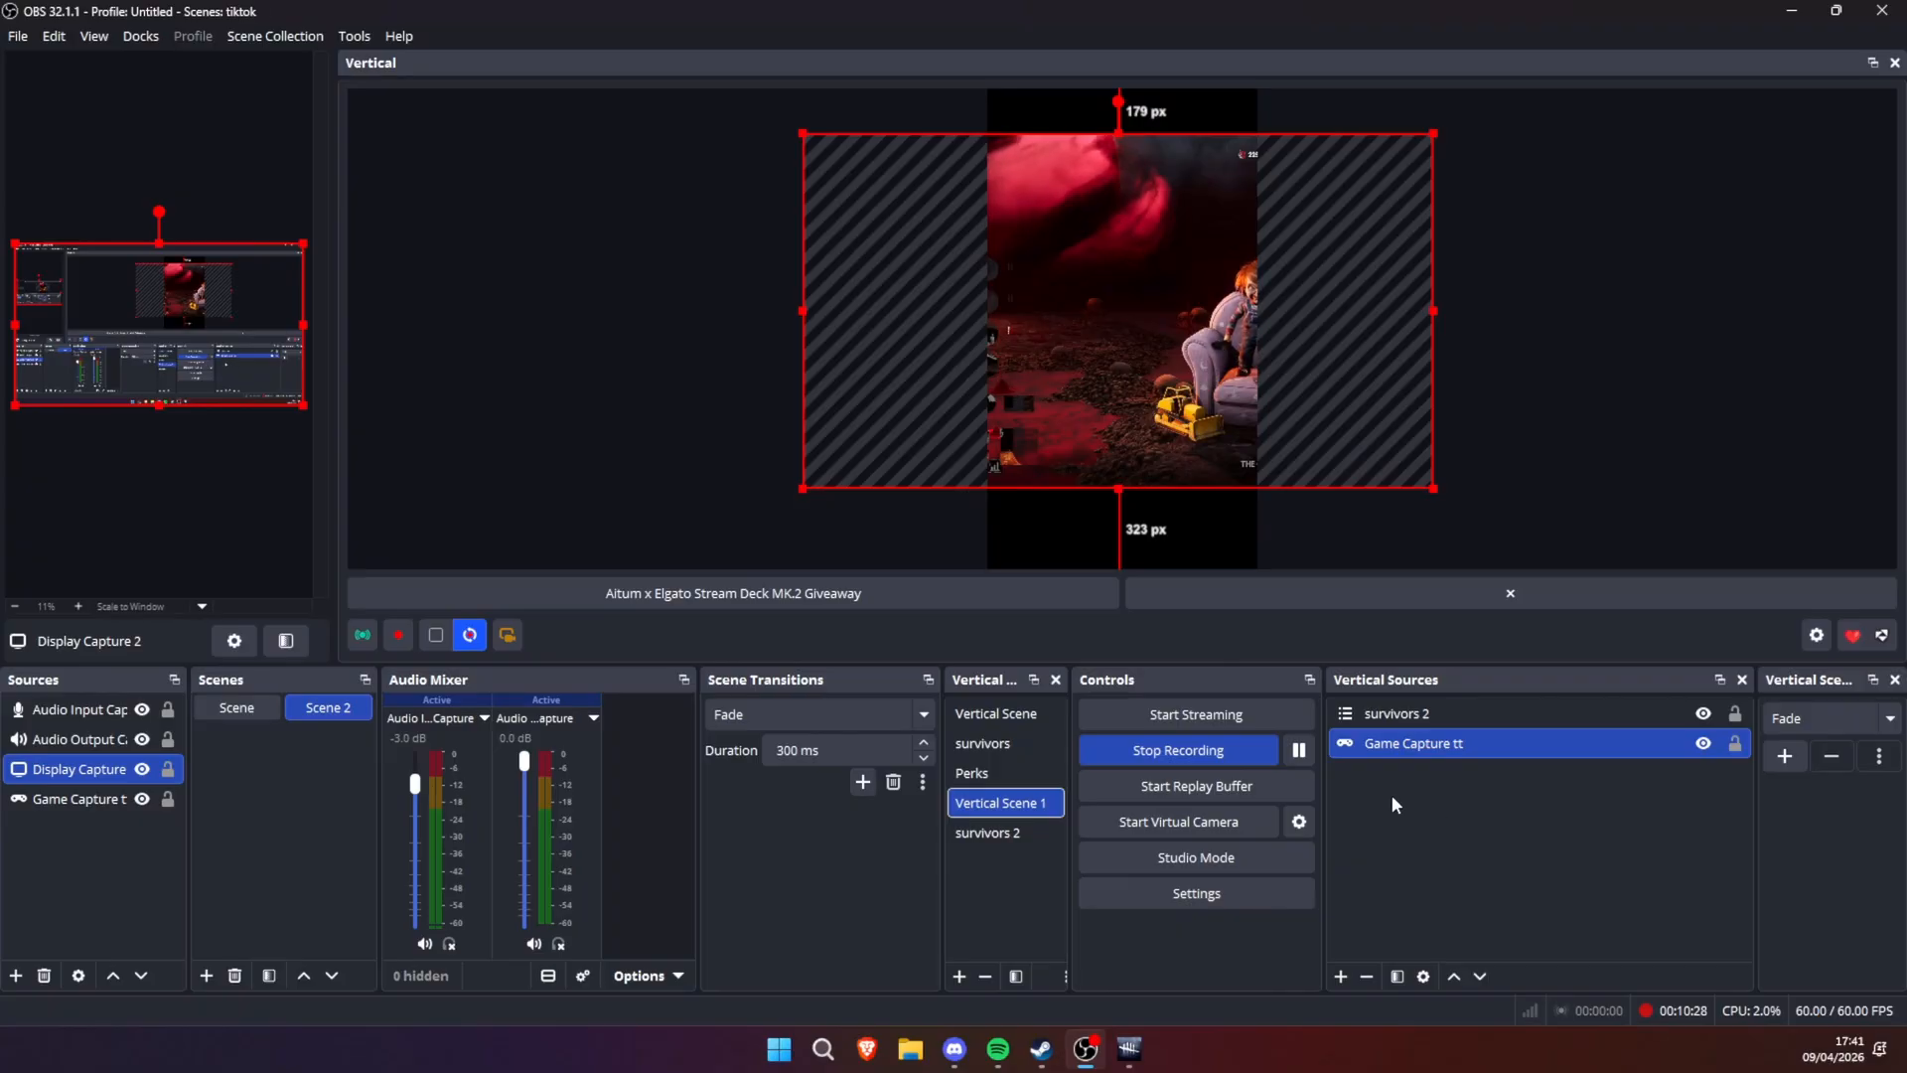
Add the Perks scene from the Aitum Vertical scenes as a source in Vertical Scene 1
click(1340, 976)
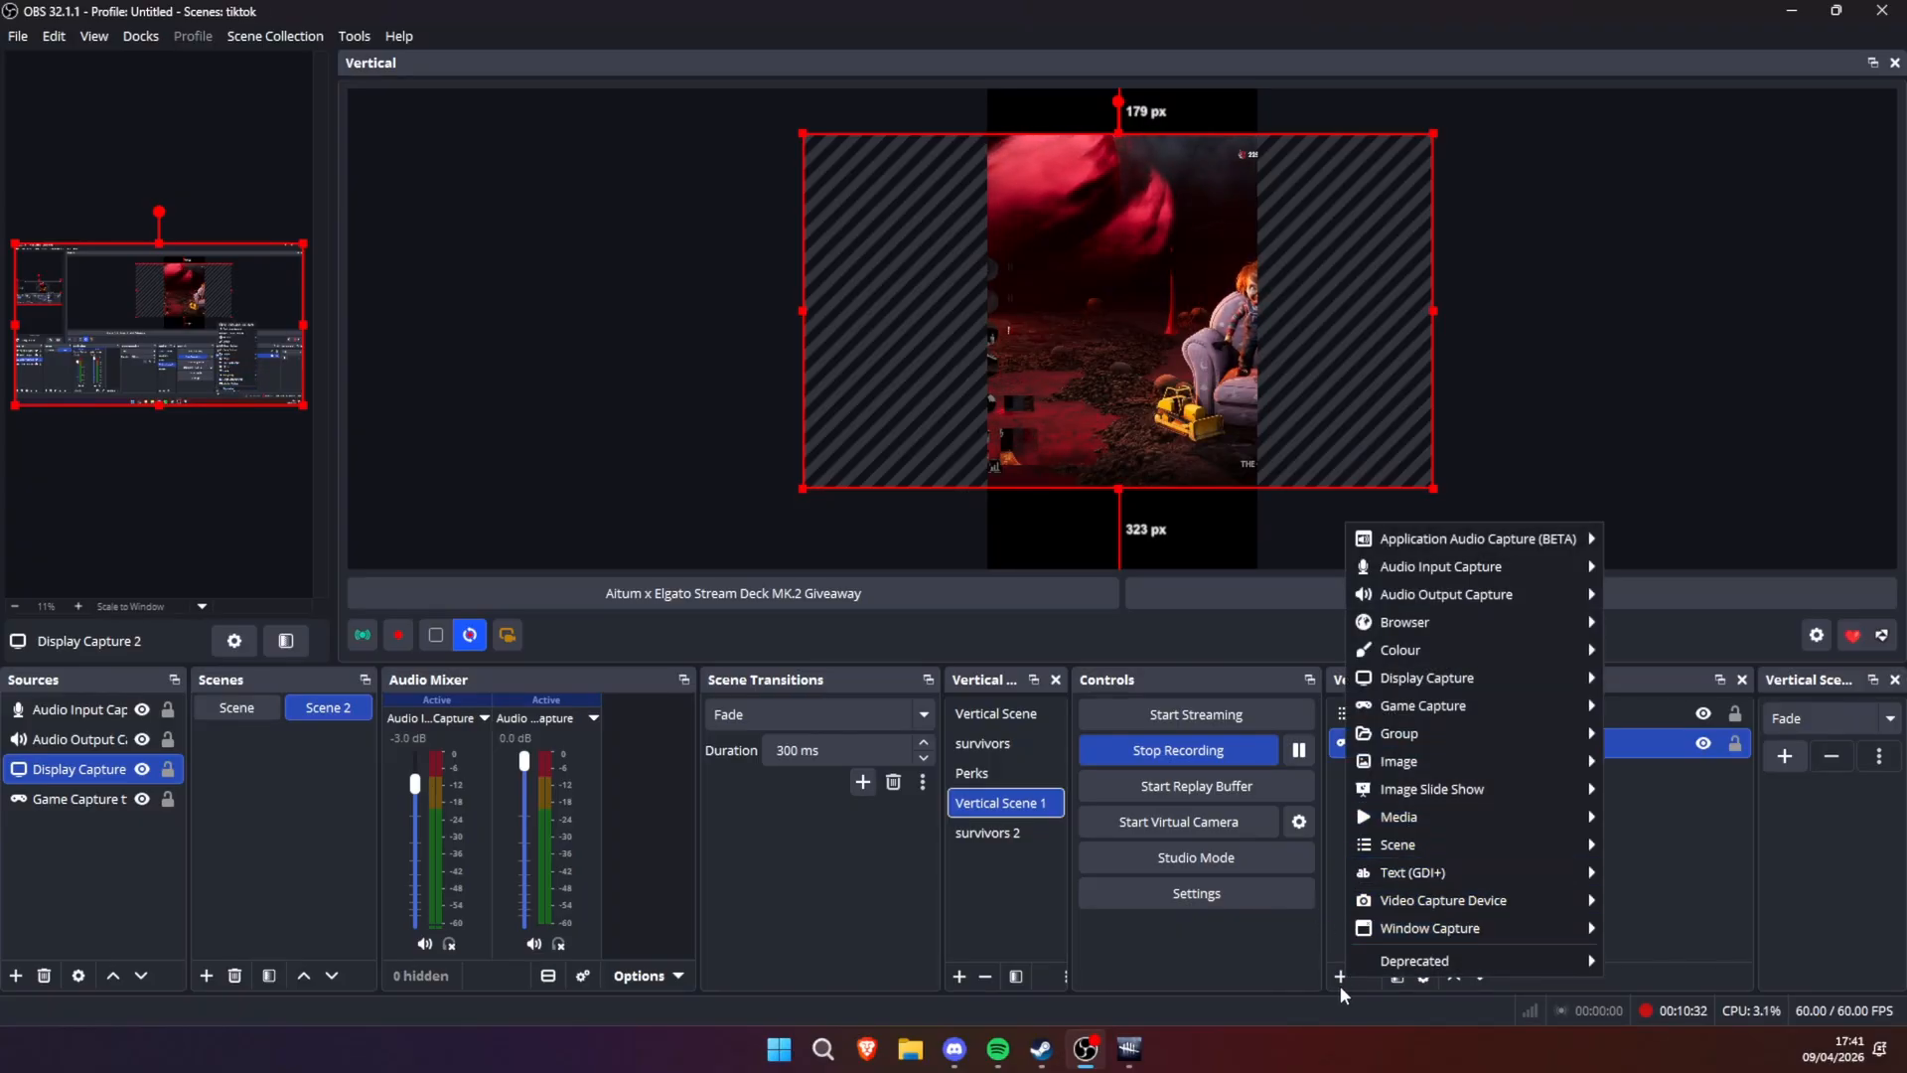
mouse_move(1522, 848)
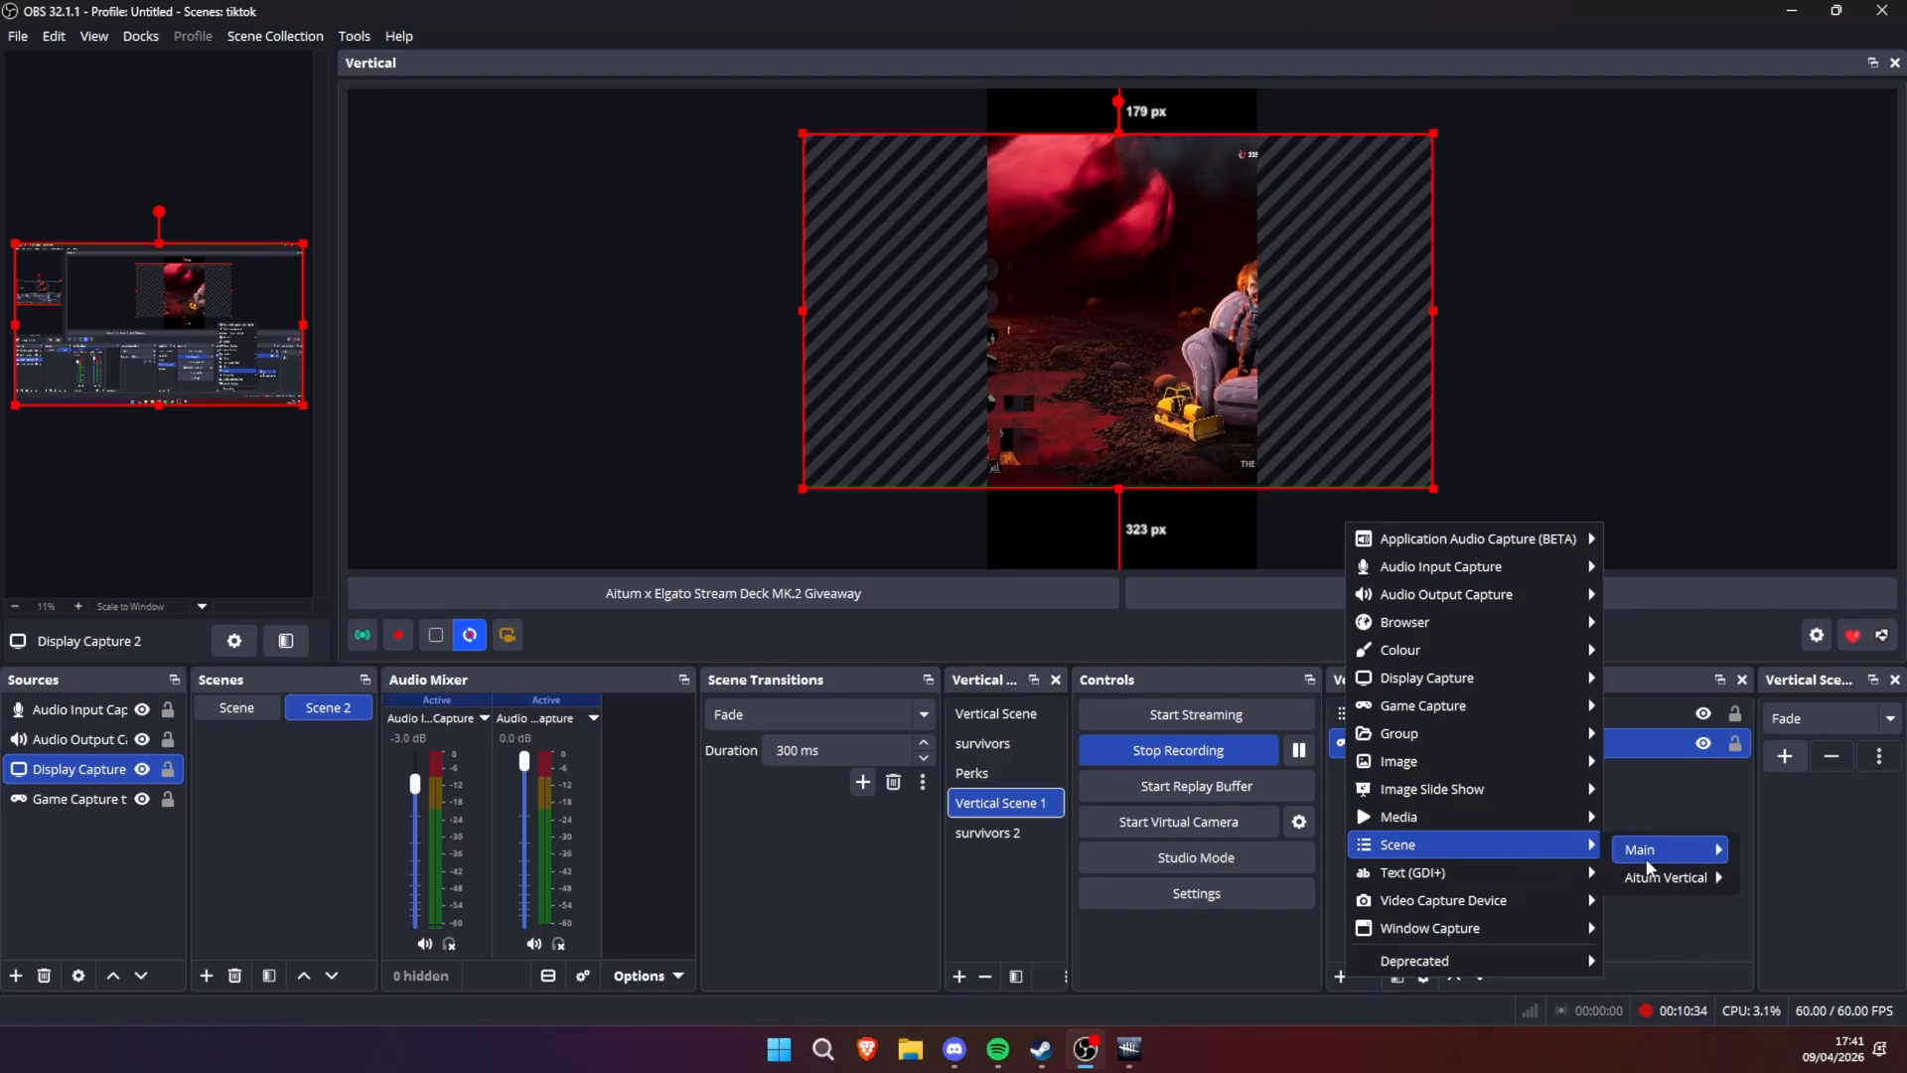
mouse_move(1657, 880)
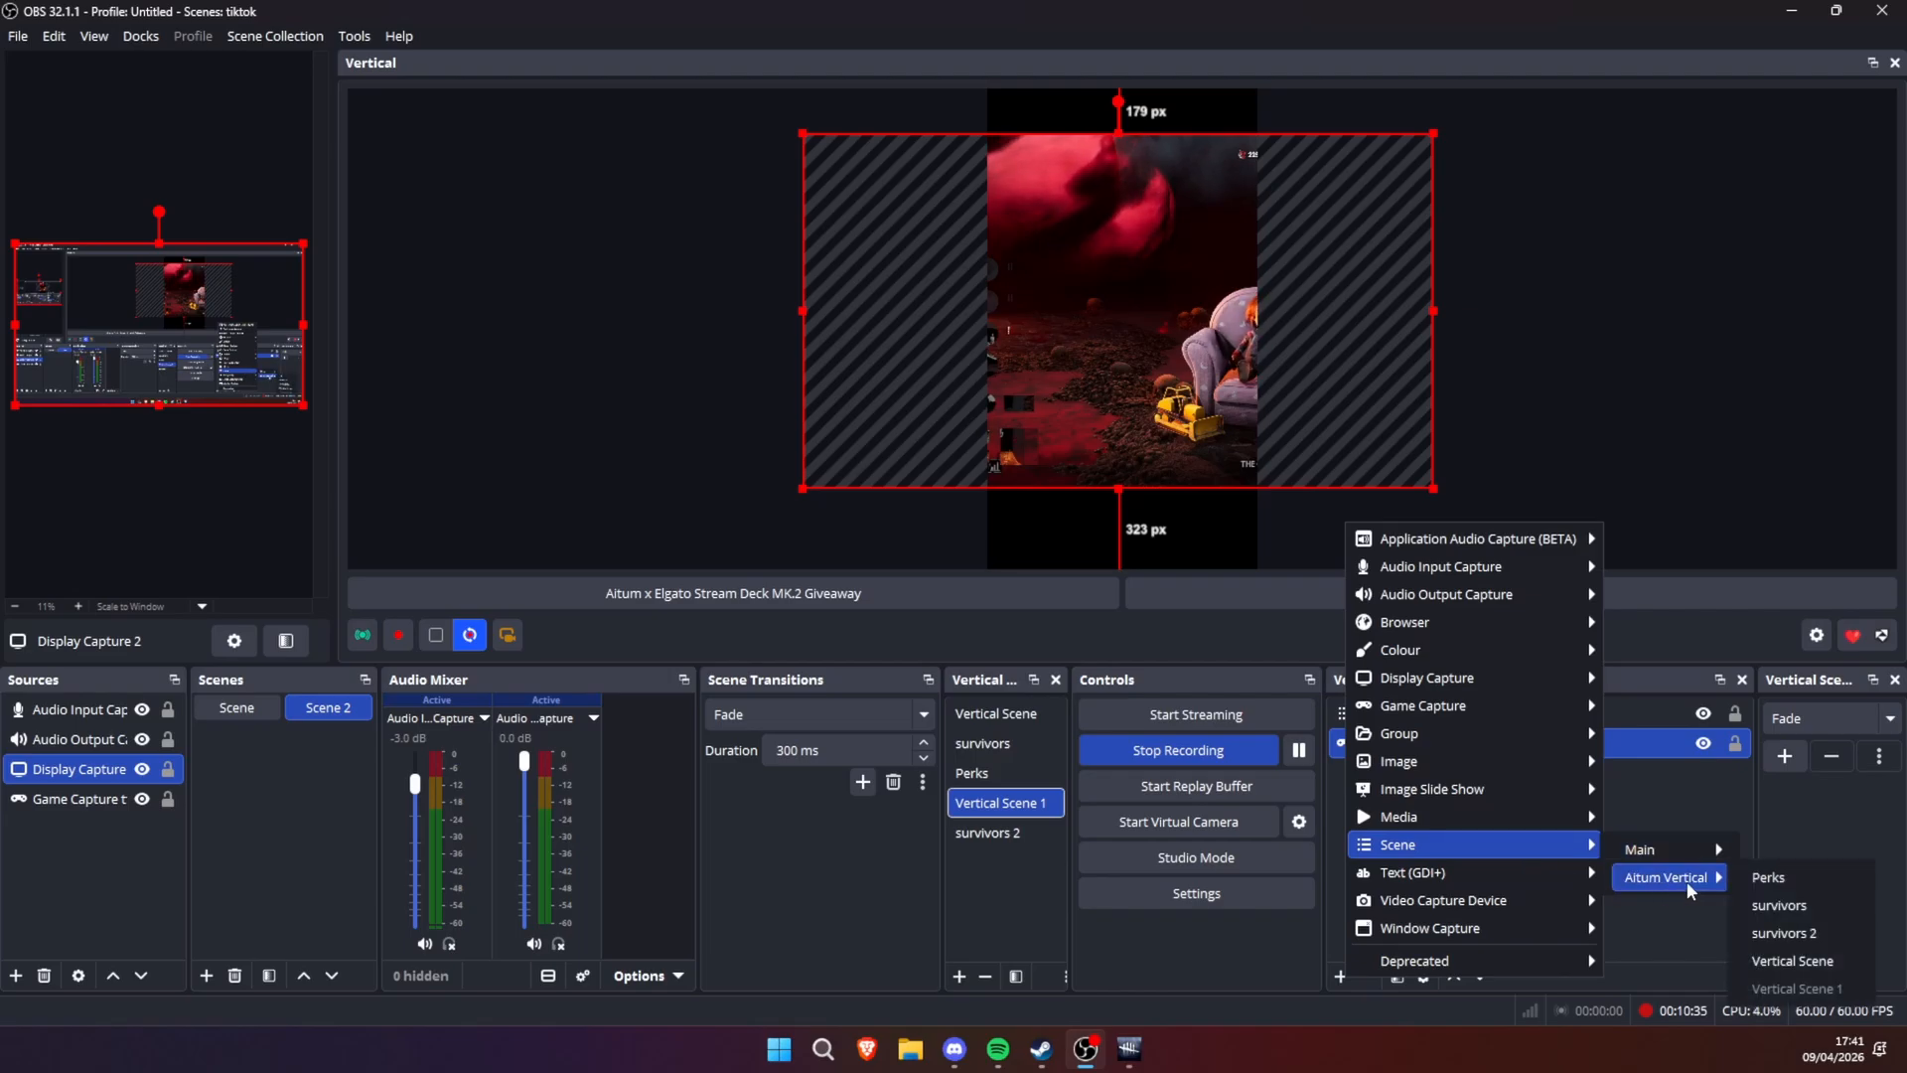
click(1799, 878)
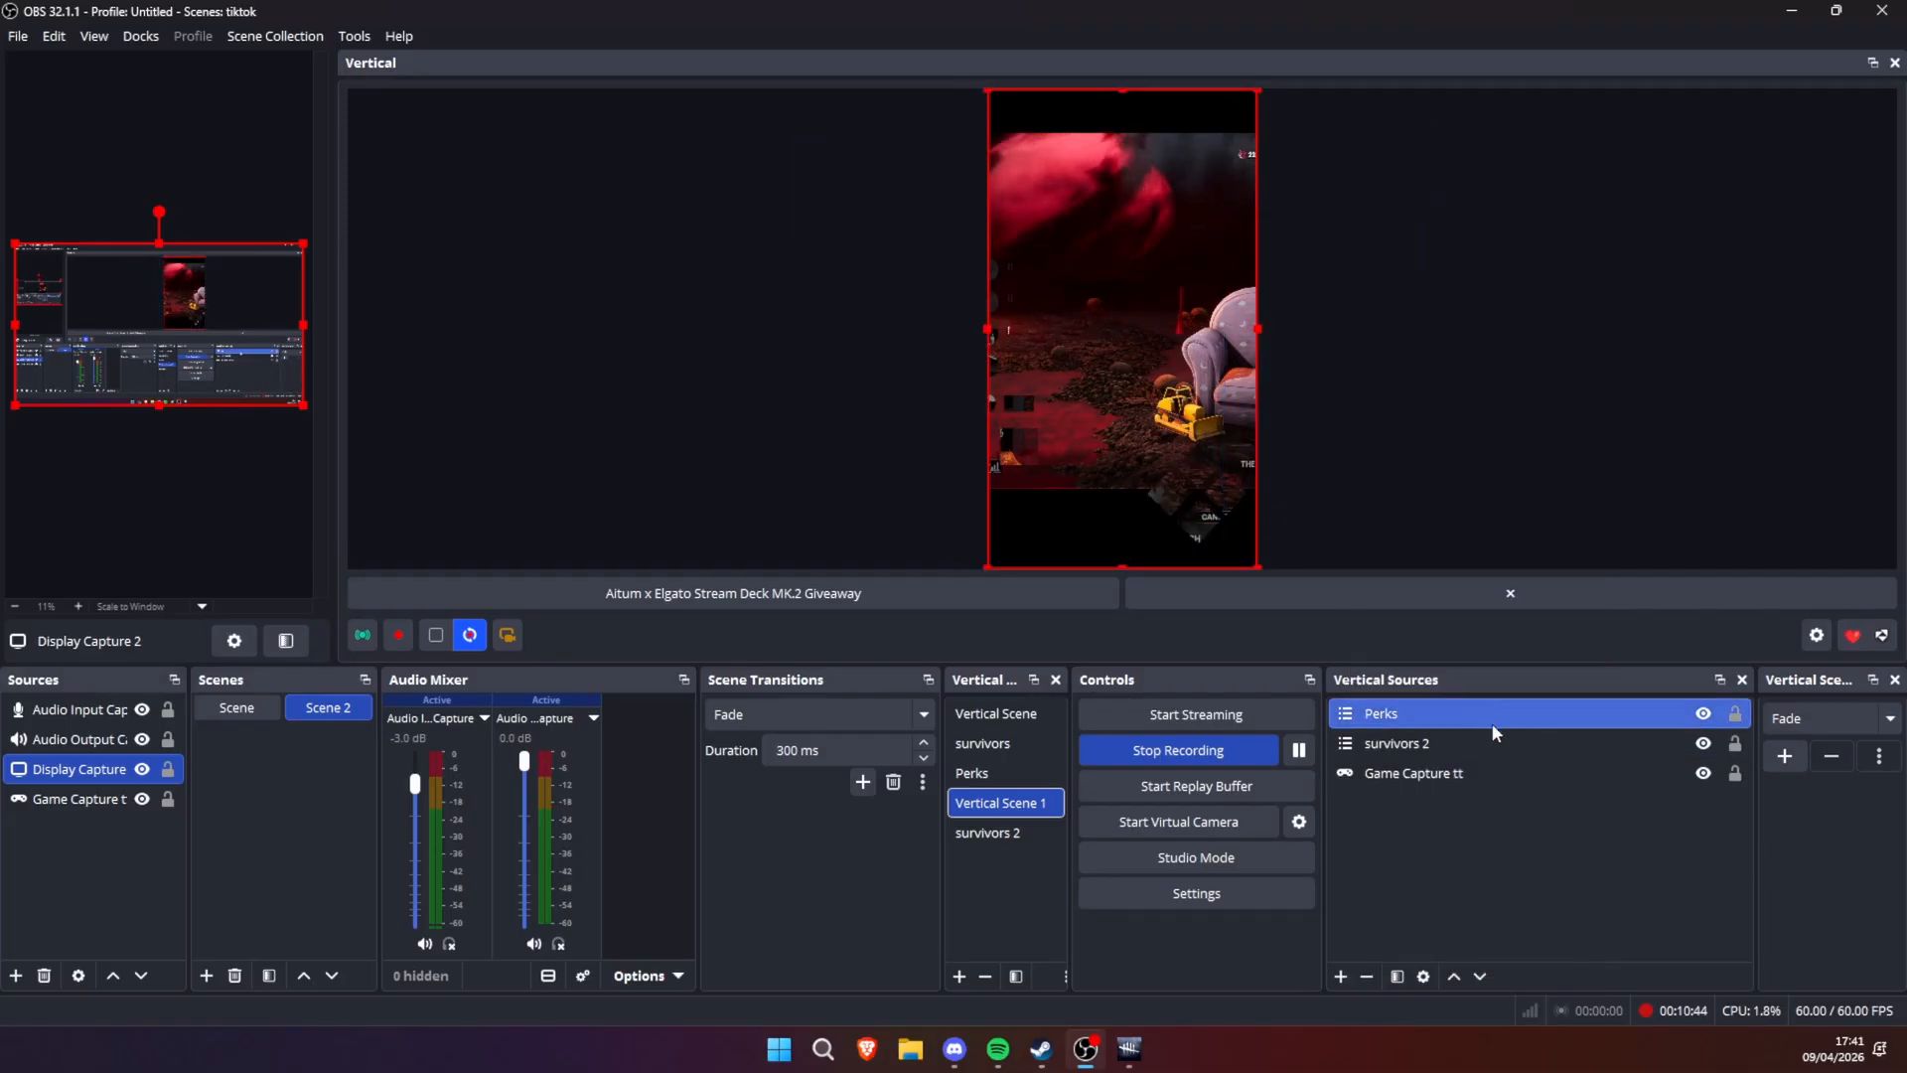
Remove the Perks scene source from Vertical Scene 1
right_click(1429, 715)
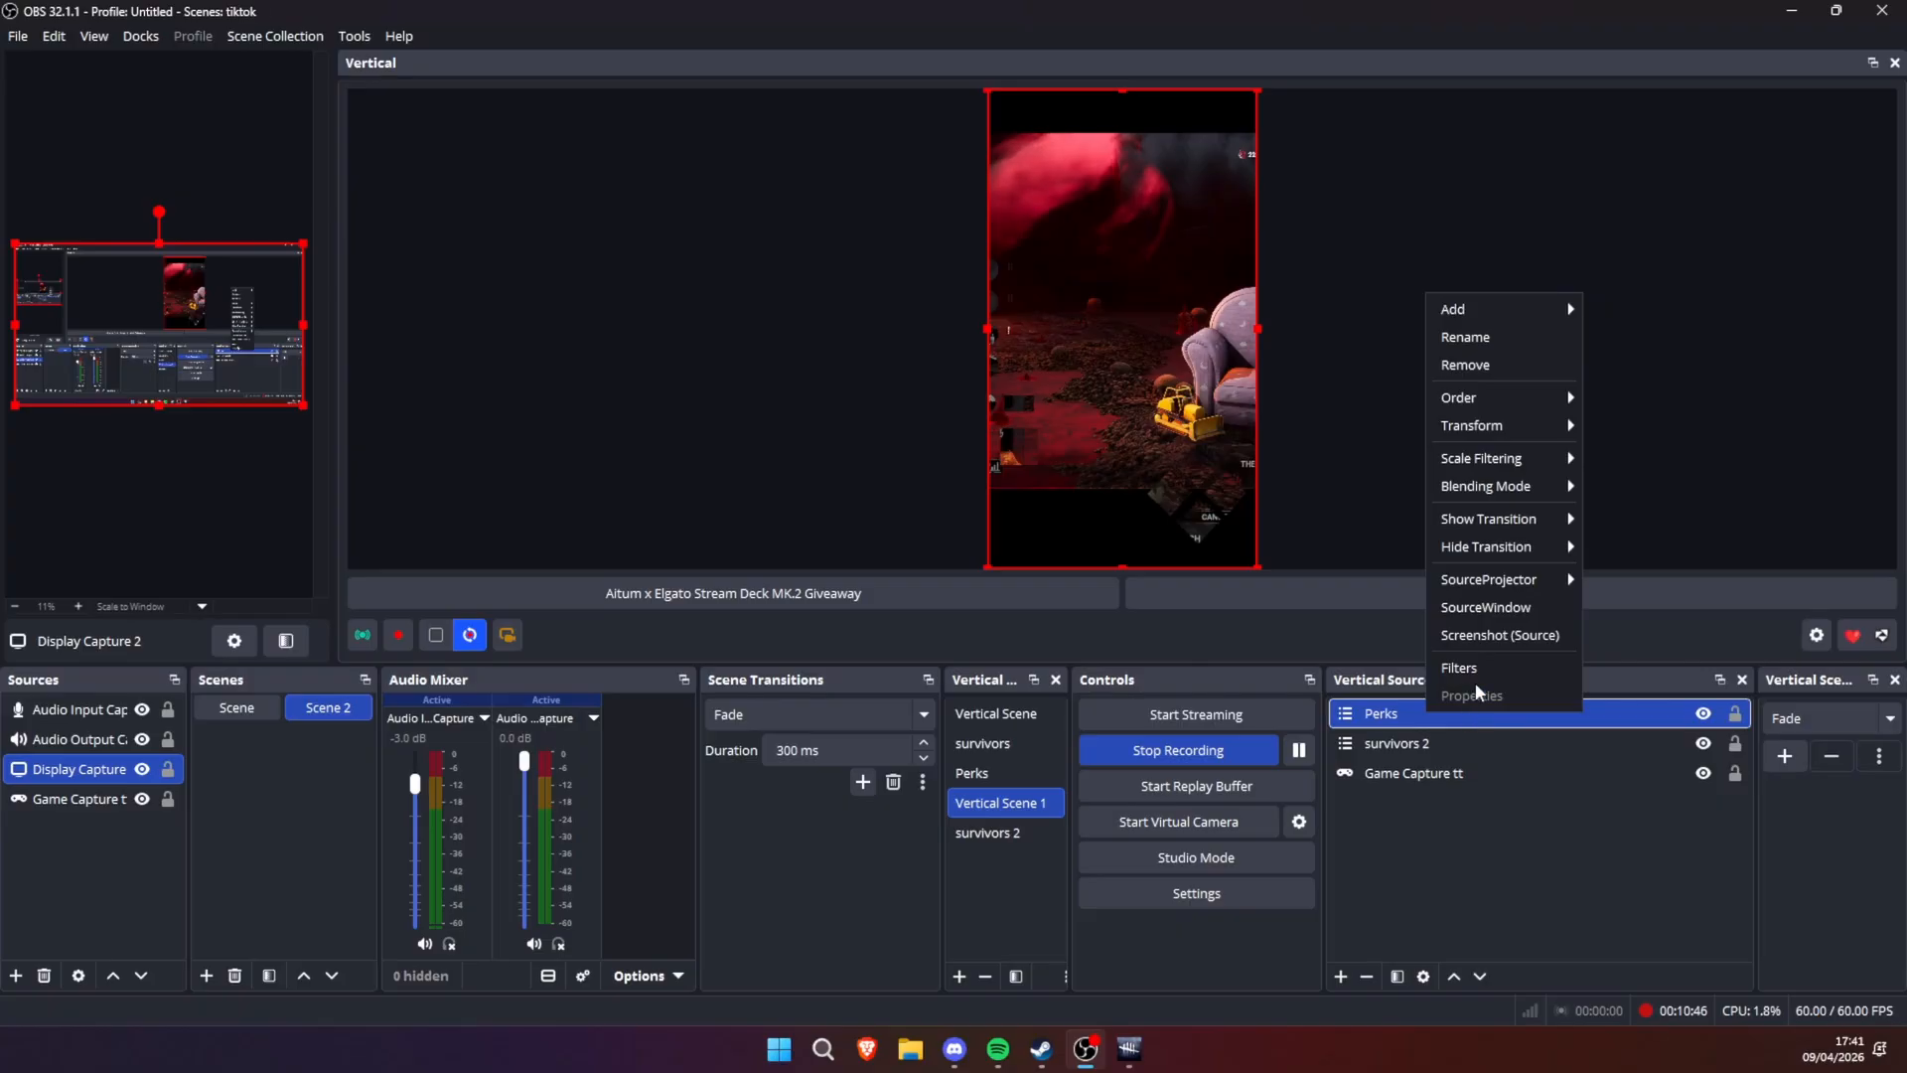
click(1466, 365)
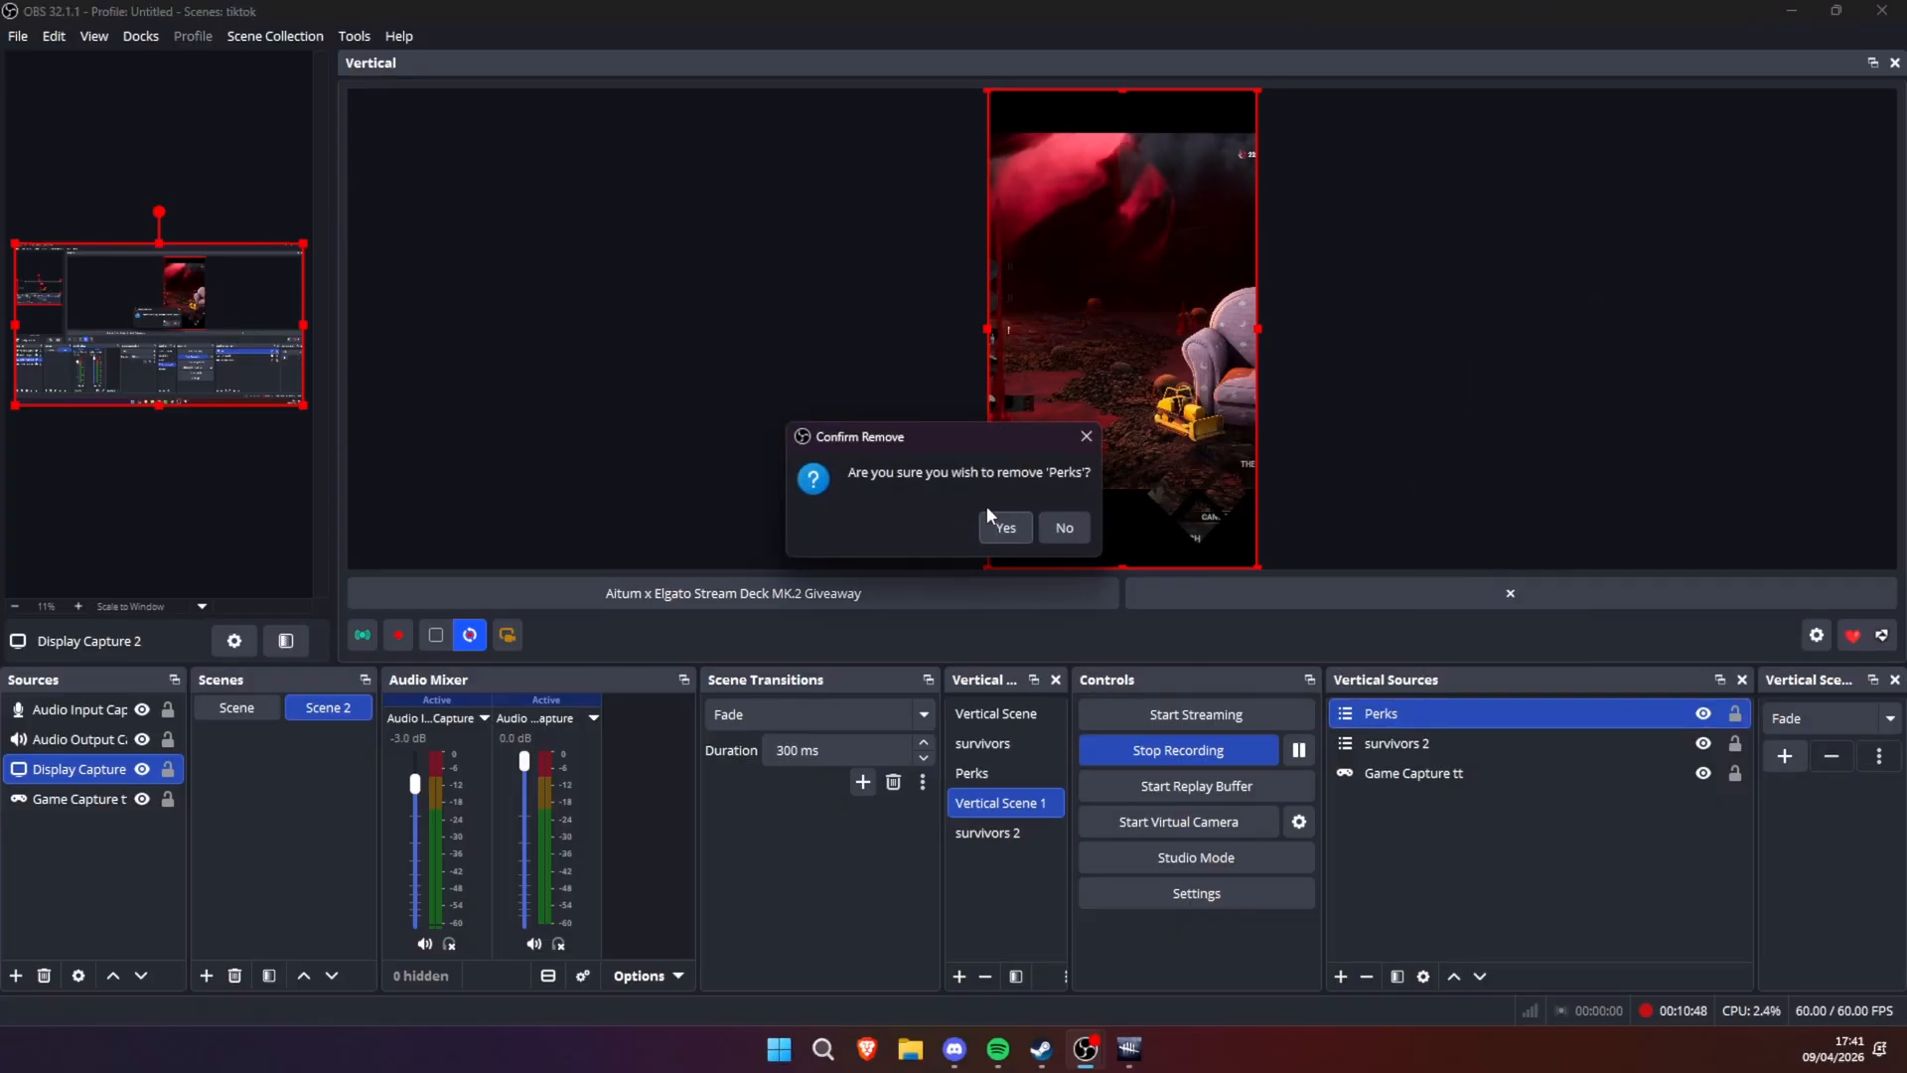
click(1001, 526)
Switch to Vertical Scene to examine its combined layout and source list
click(1010, 747)
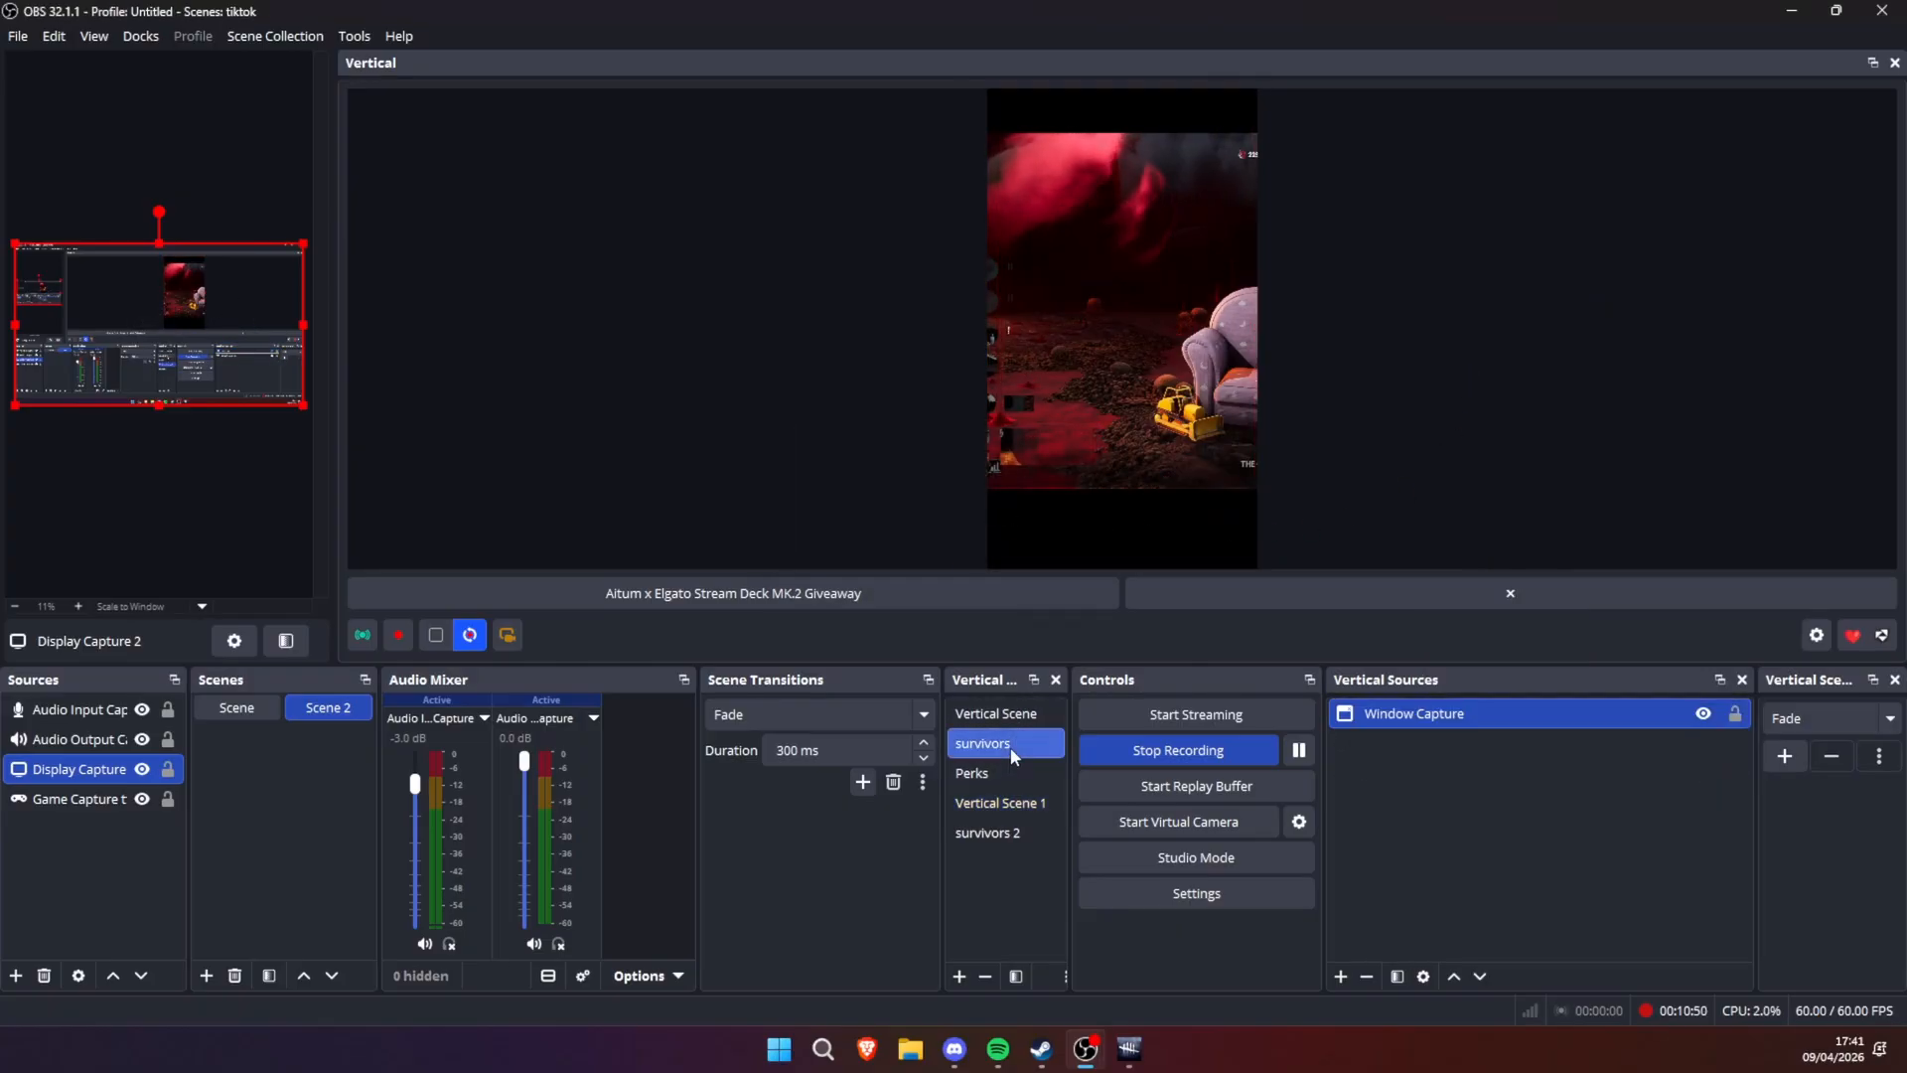
click(1022, 714)
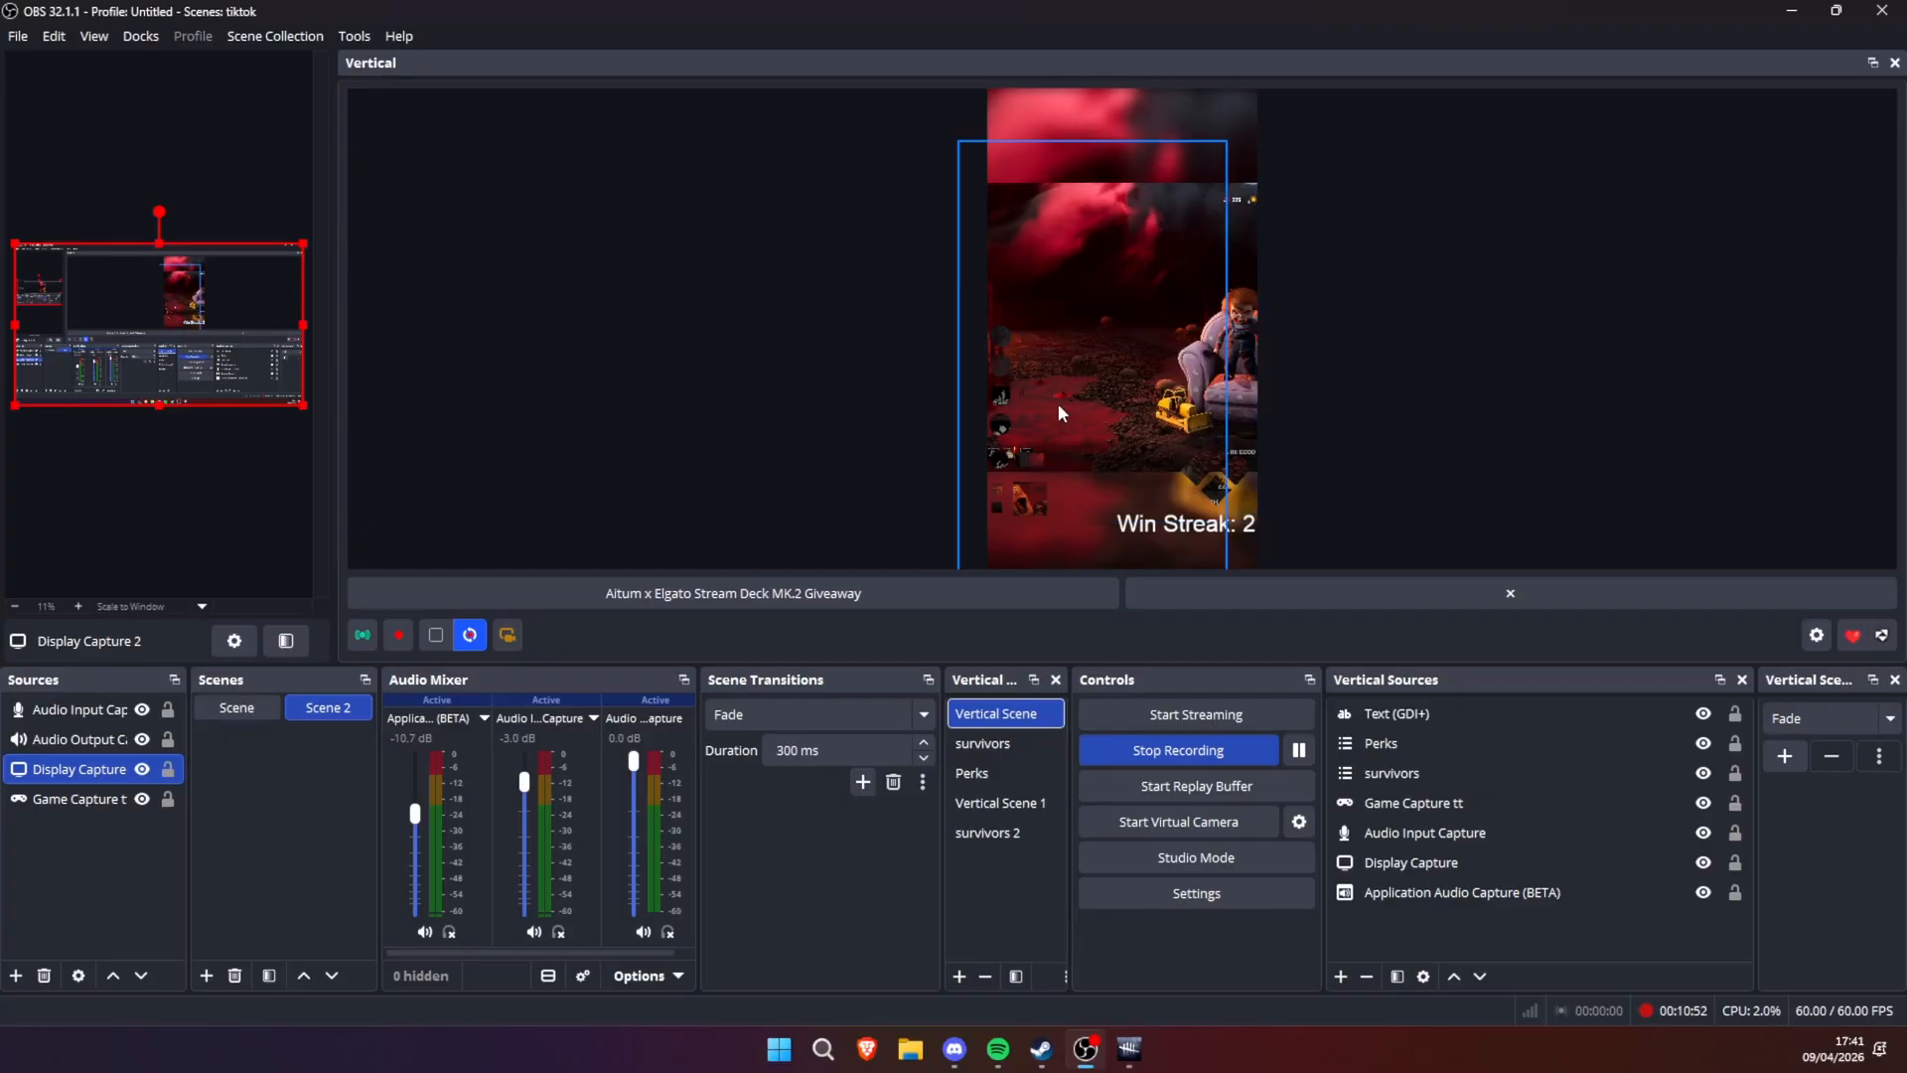